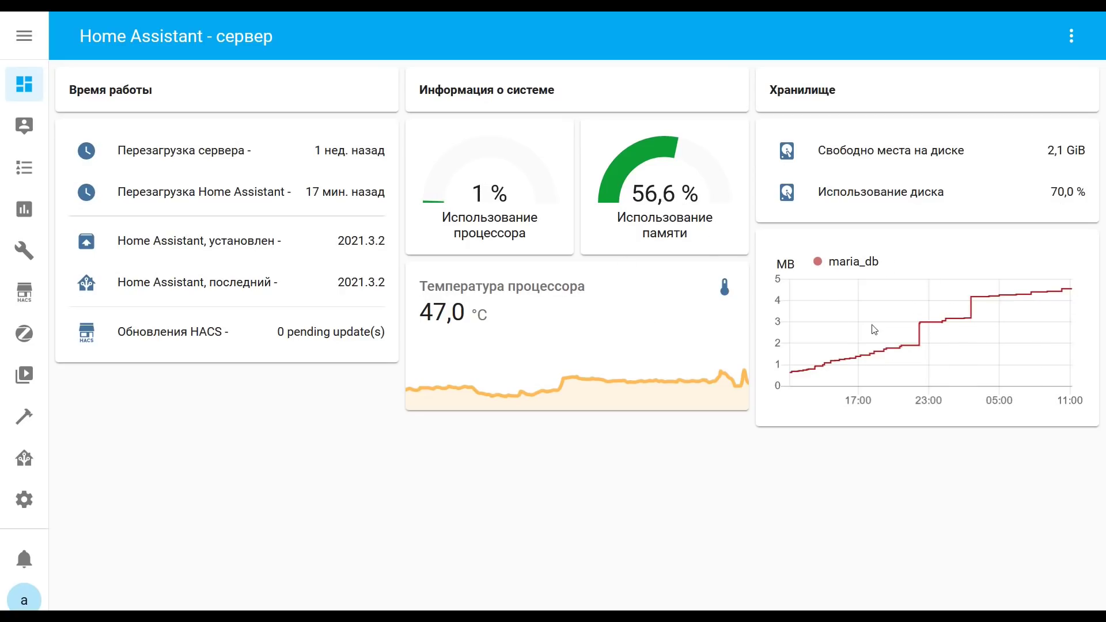
Step: Search the HACS user-interface repositories for "auto-entities" and open the auto-entities repository's details
left_click(22, 300)
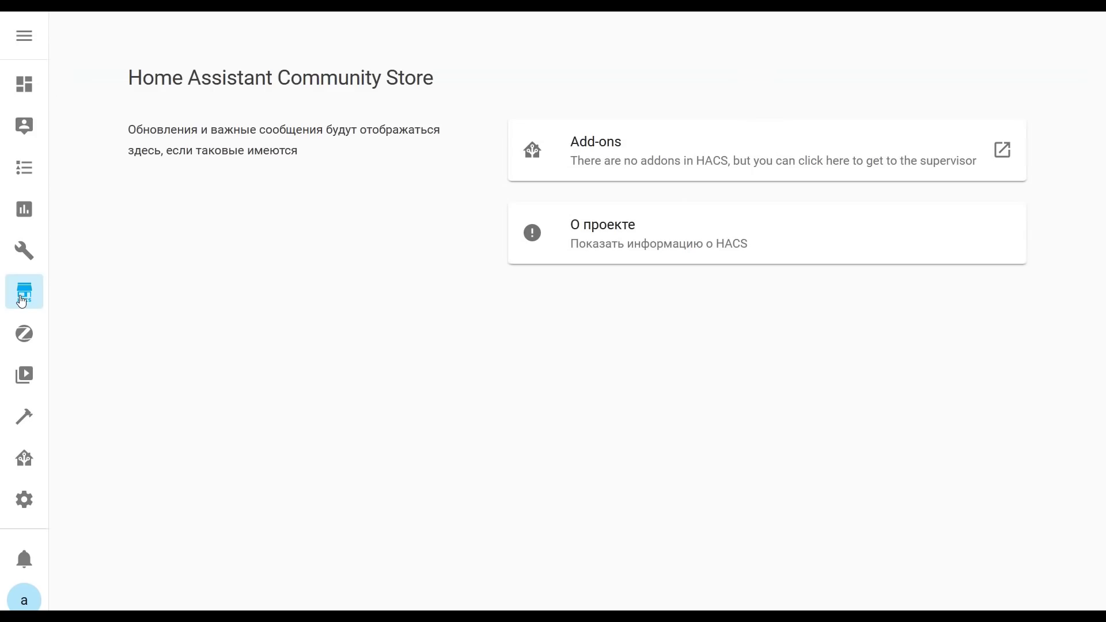
left_click(629, 224)
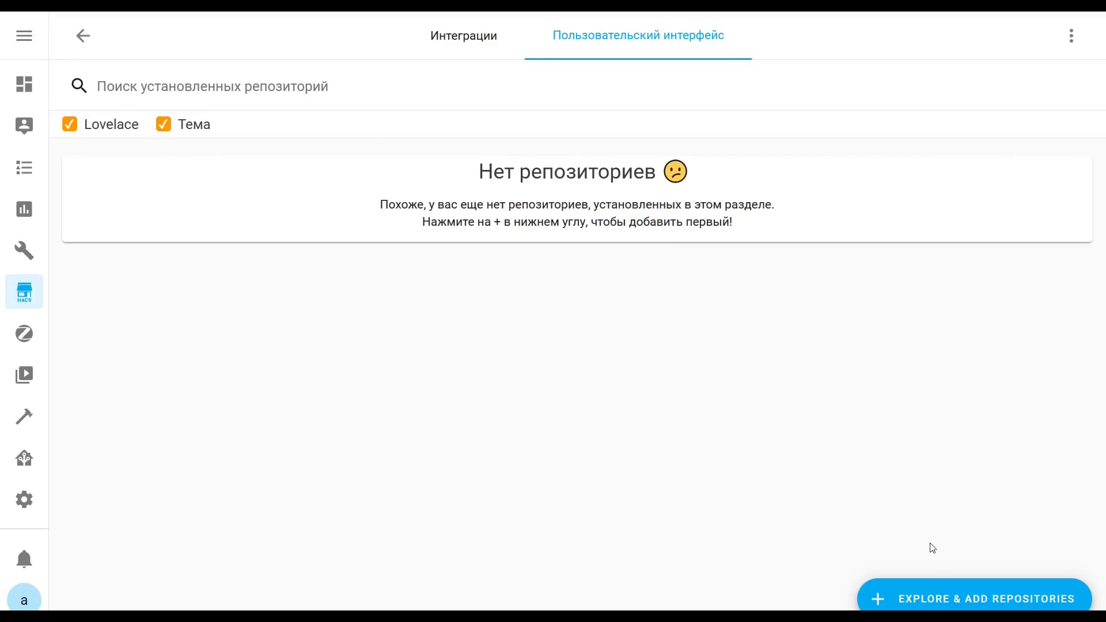
left_click(918, 600)
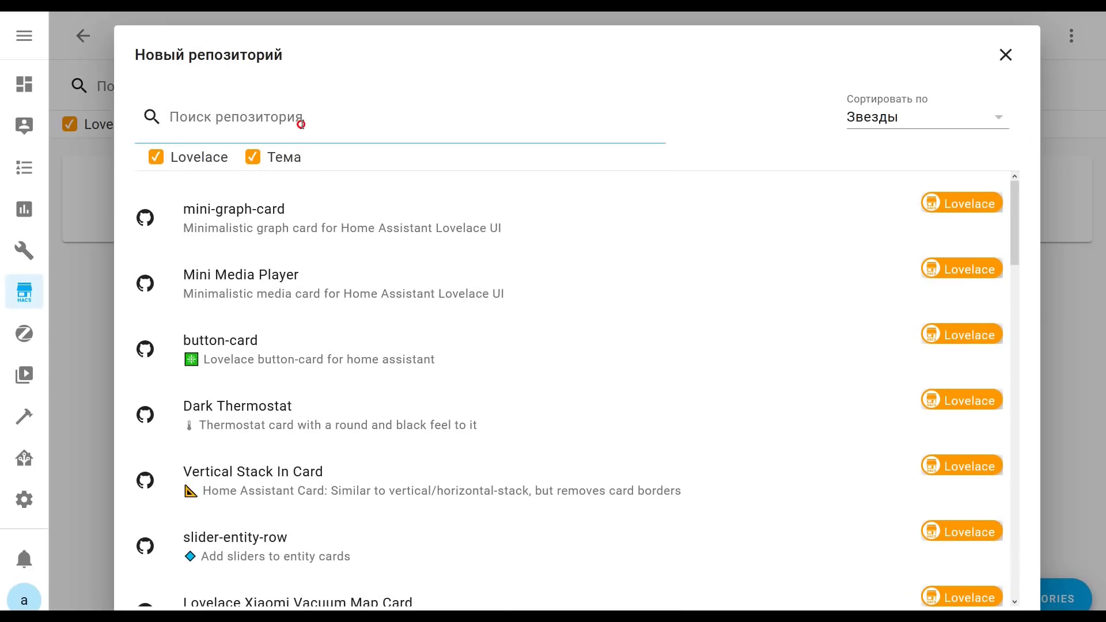
type("auto-entities")
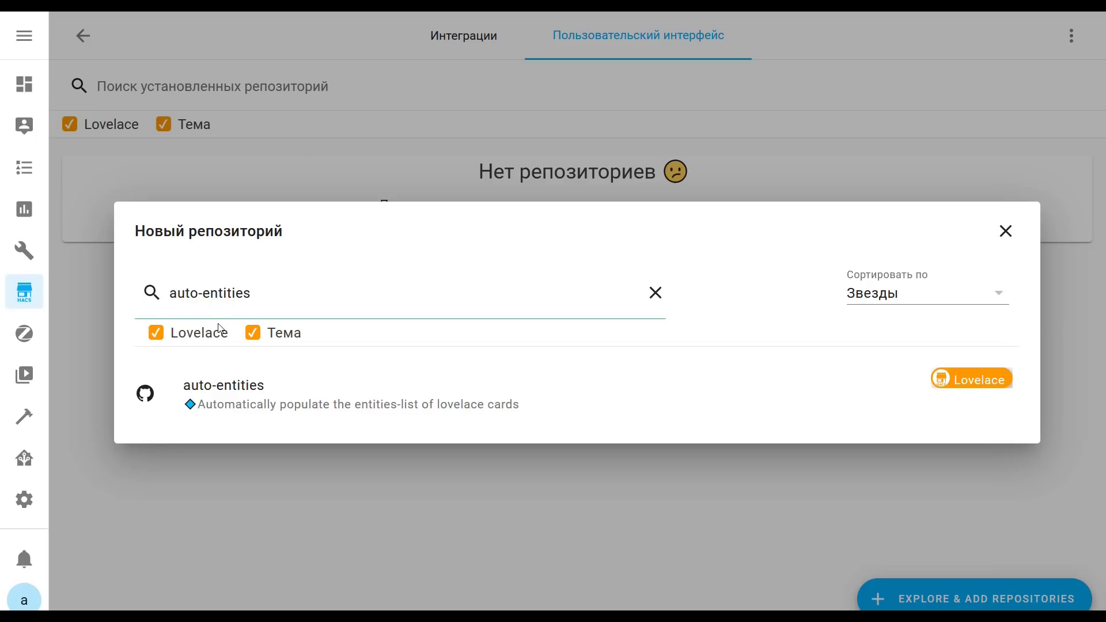
left_click(244, 398)
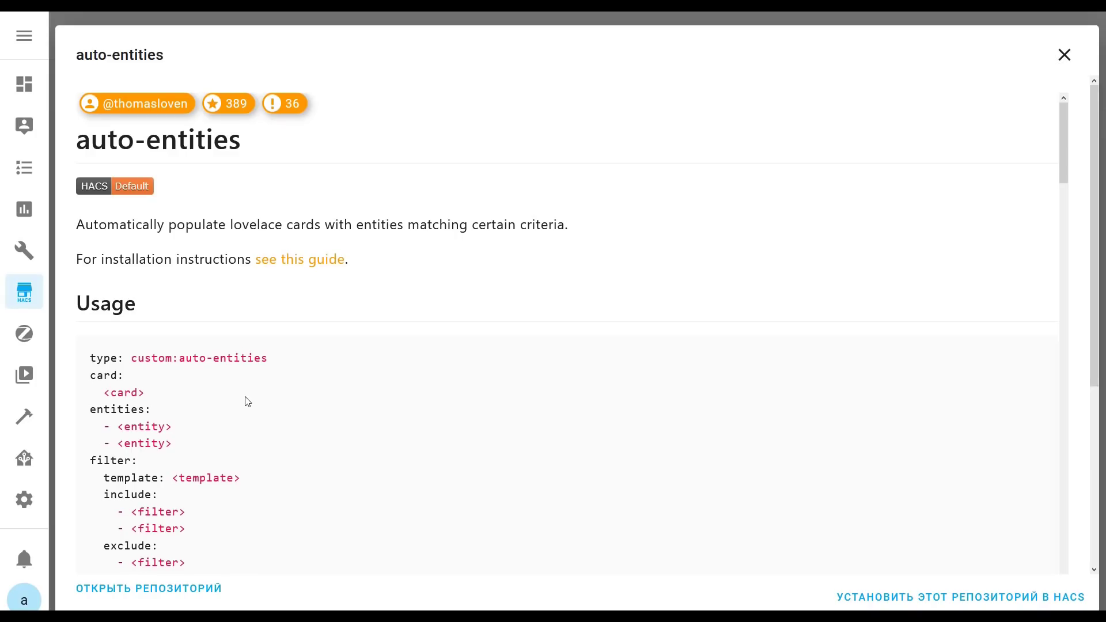
Step: Copy the Lovelace resource definition (url and type) for auto-entities and install version 1.7.0 of the repository
scroll(519, 374, "down", 20)
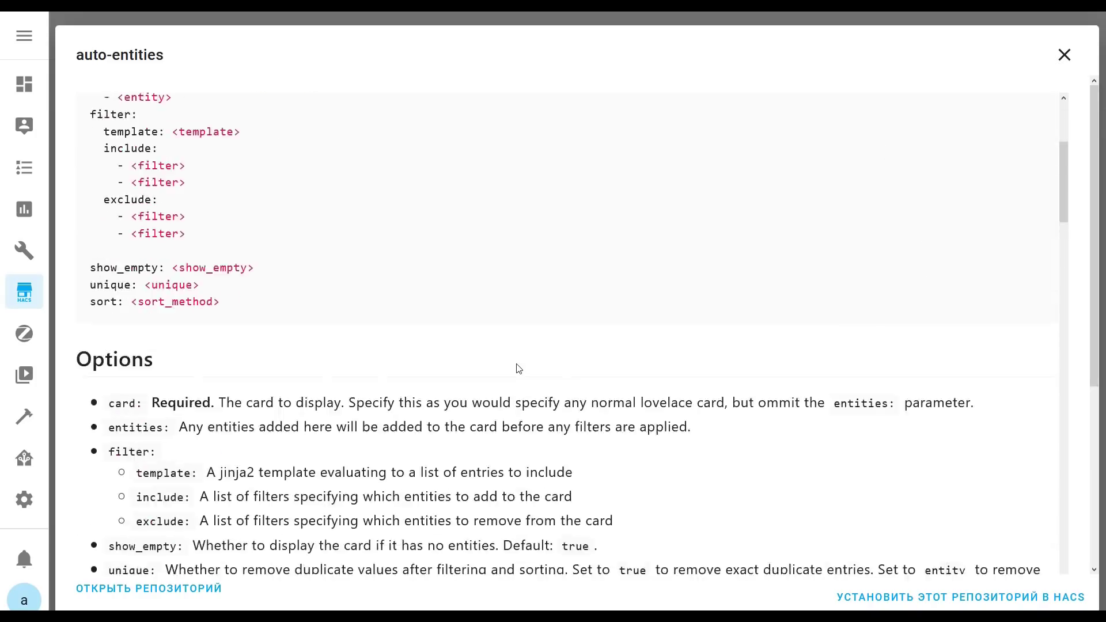
scroll(519, 383, "down", 18)
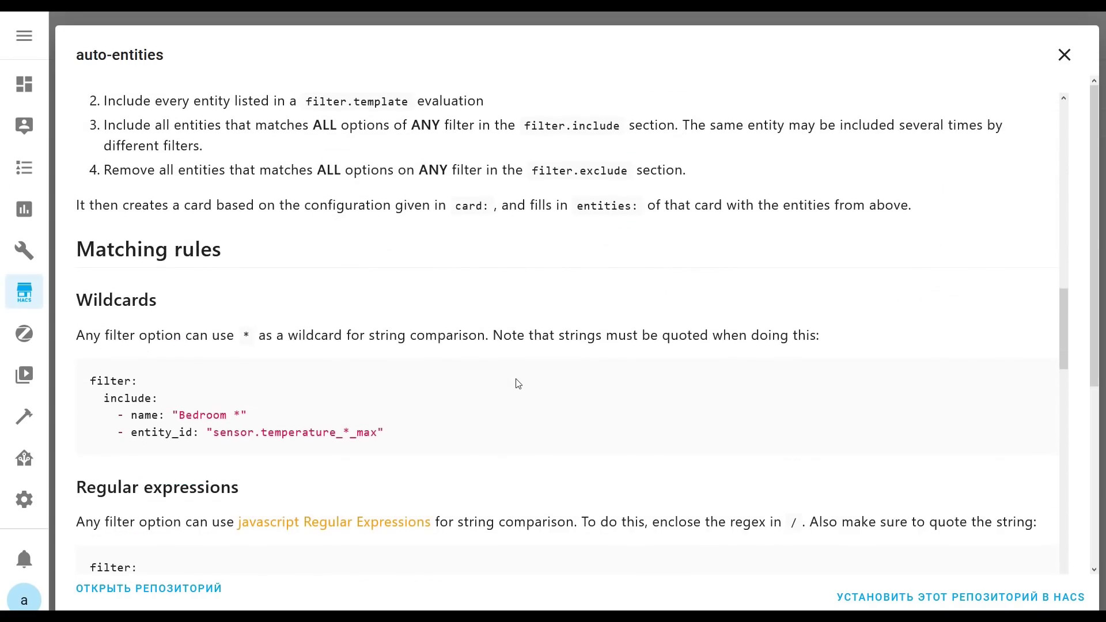
scroll(519, 383, "down", 20)
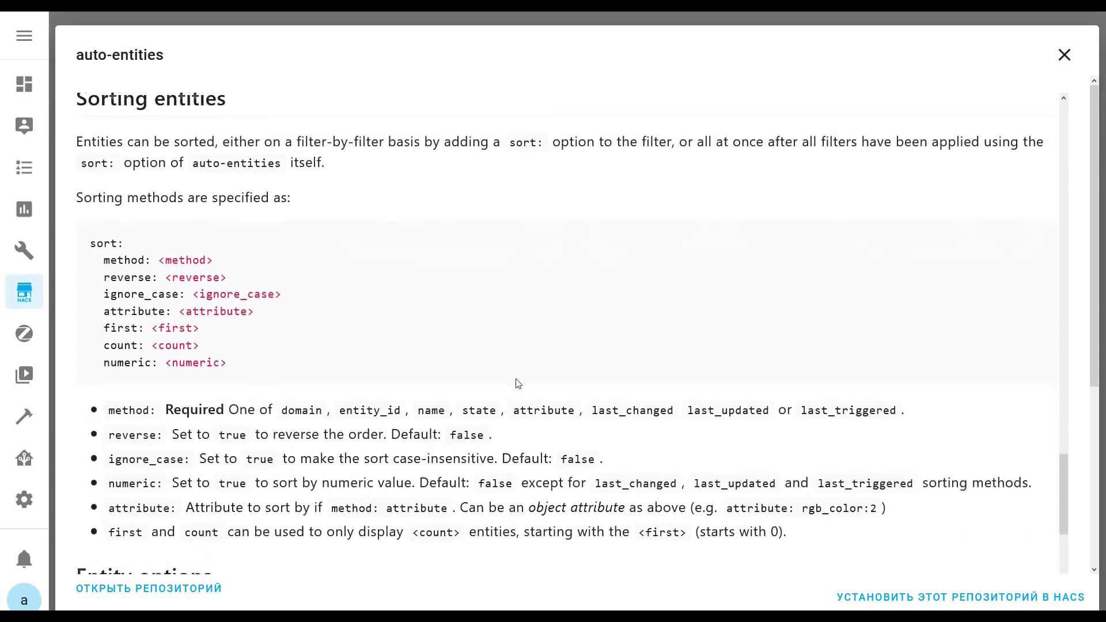
scroll(519, 384, "down", 15)
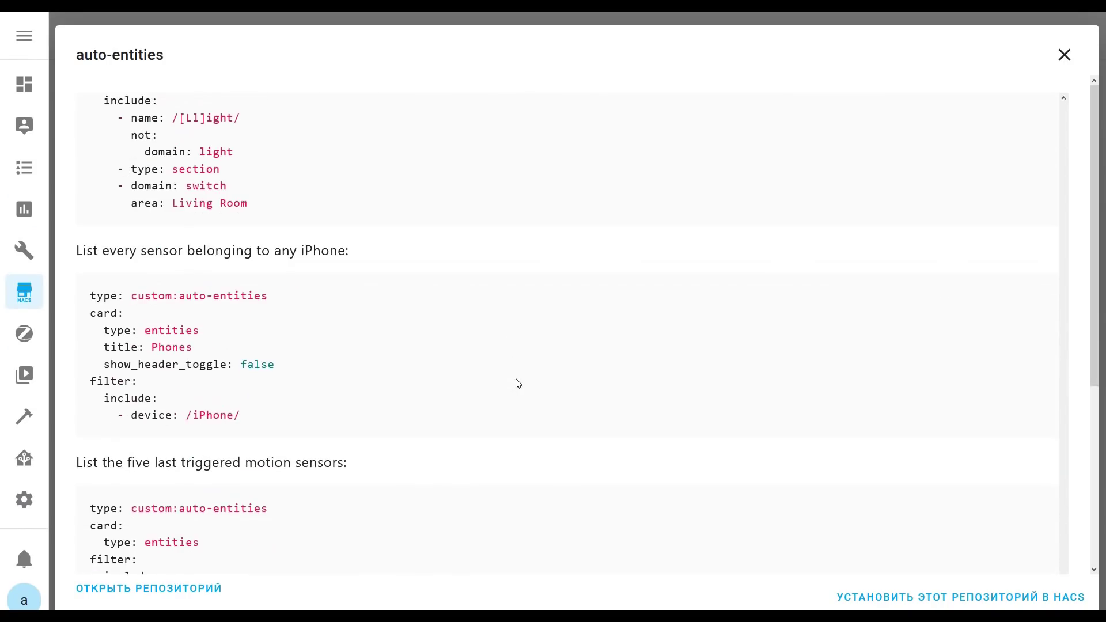
scroll(967, 501, "up", 20)
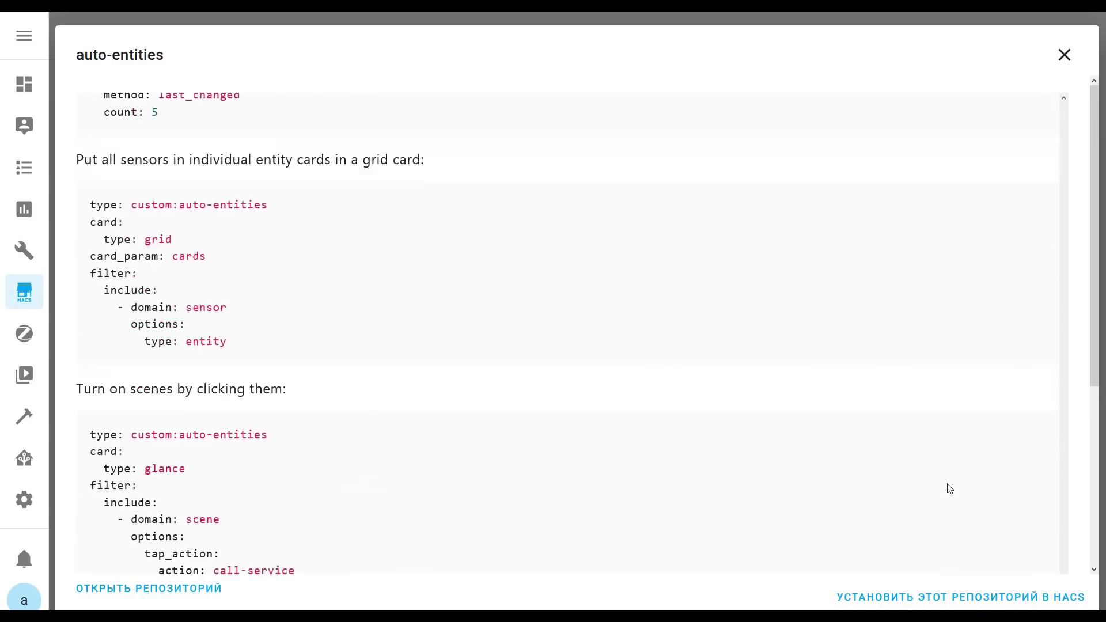
scroll(743, 439, "up", 15)
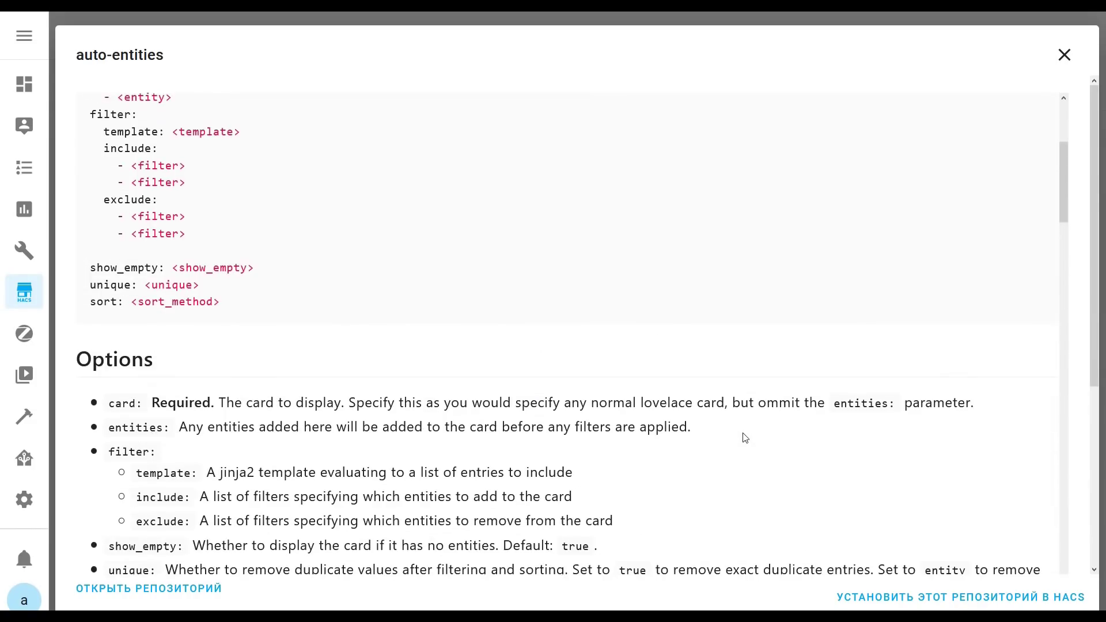
left_click(928, 596)
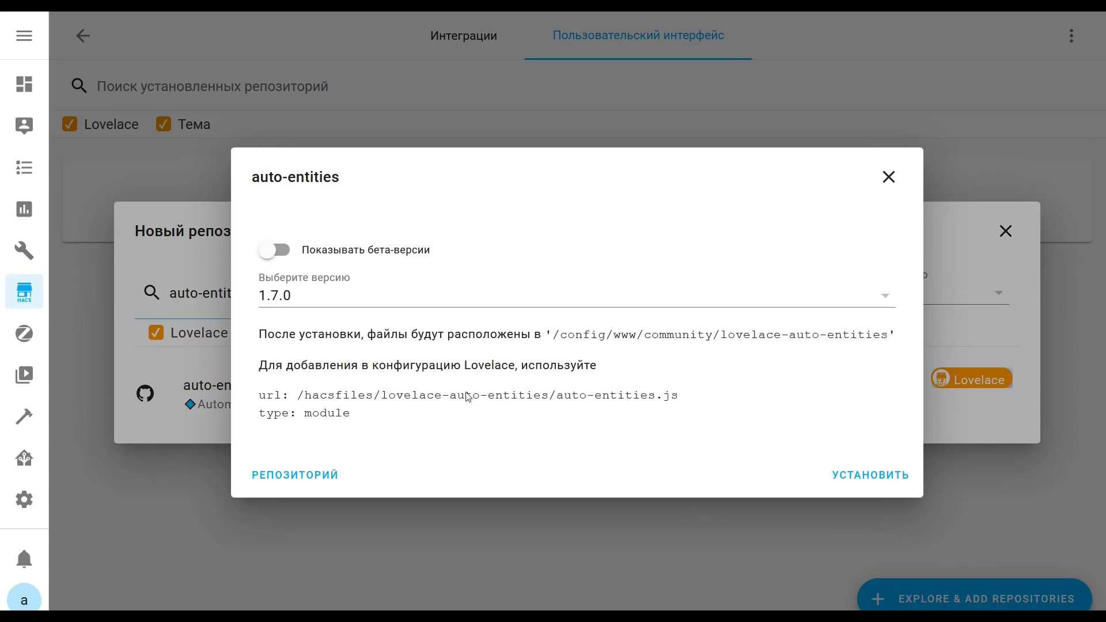
triple_click(354, 418)
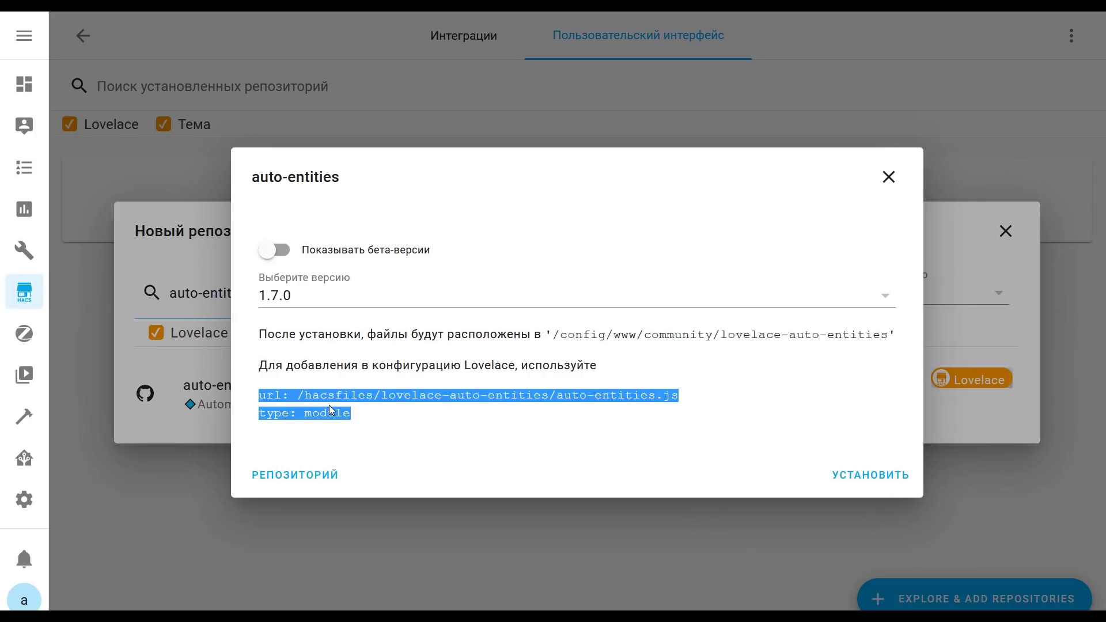
left_click(887, 484)
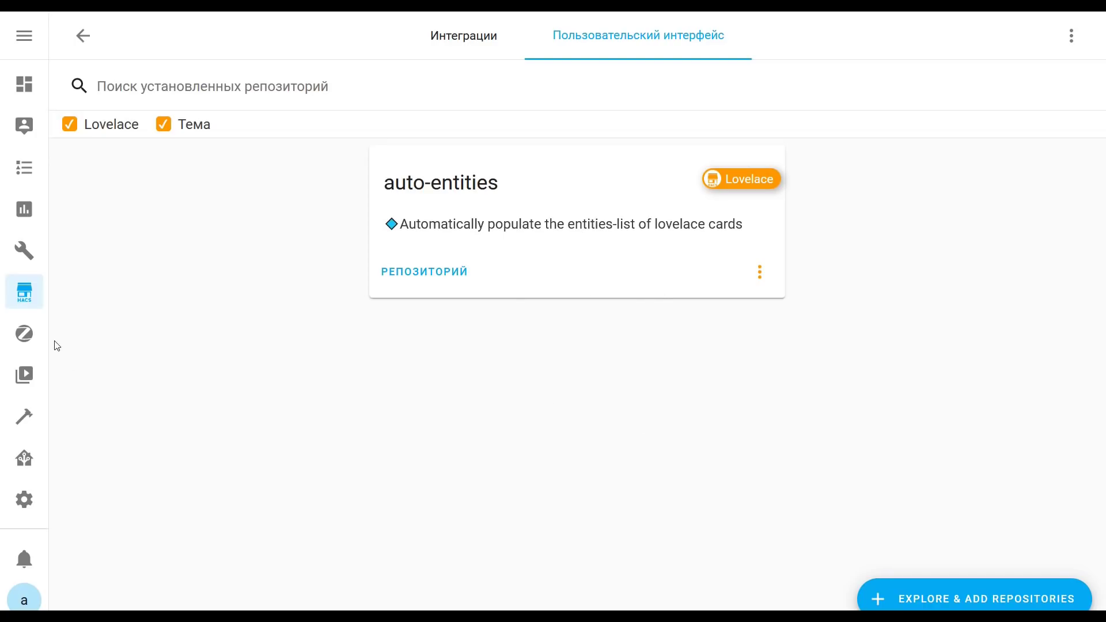
Step: In configuration.yaml, add a resources list under lovelace with url /hacsfiles/lovelace-auto-entities/auto-entities.js and type module, and save the file
left_click(26, 256)
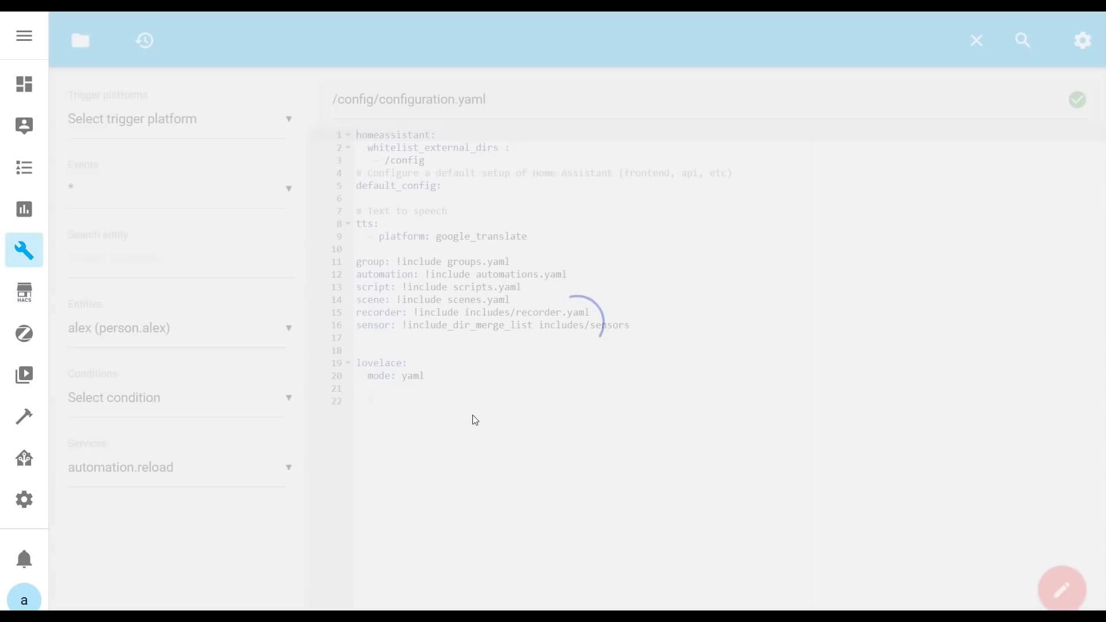
left_click_drag(426, 377, 357, 363)
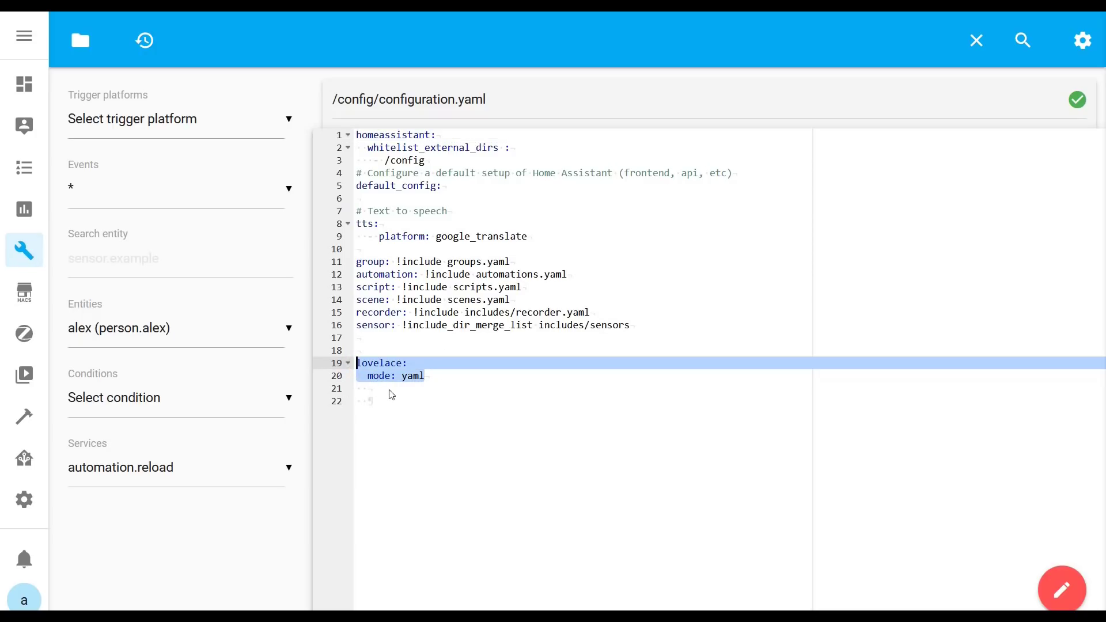
left_click(444, 377)
key("Return")
type("resources:")
key("Return")
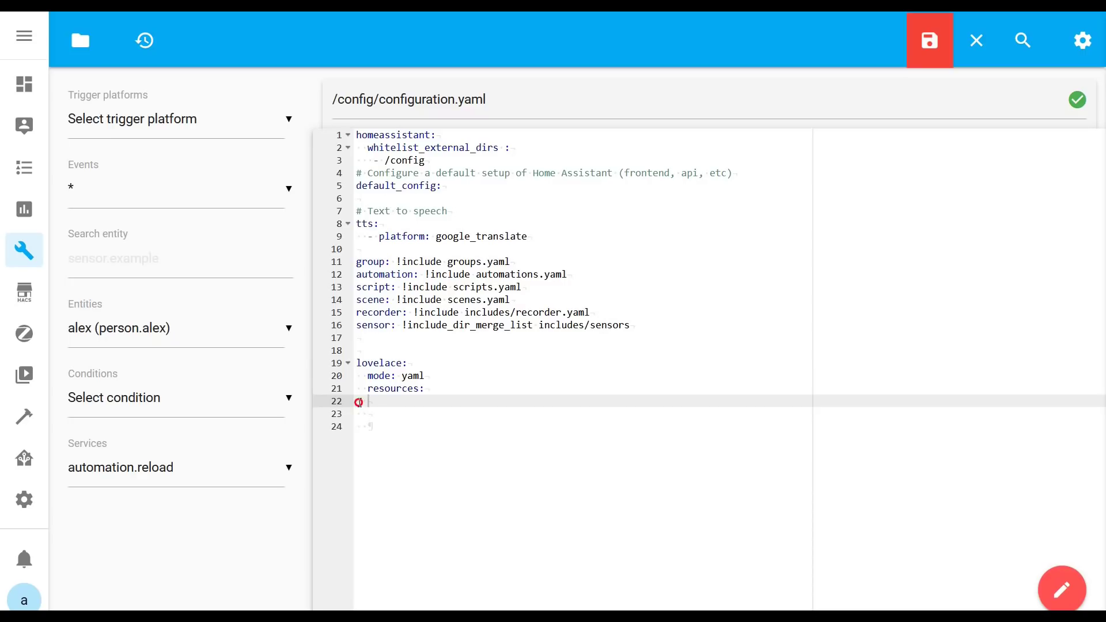
type("- url: /hacsfiles/lovelace-auto-entities/auto-entities.js       type: module")
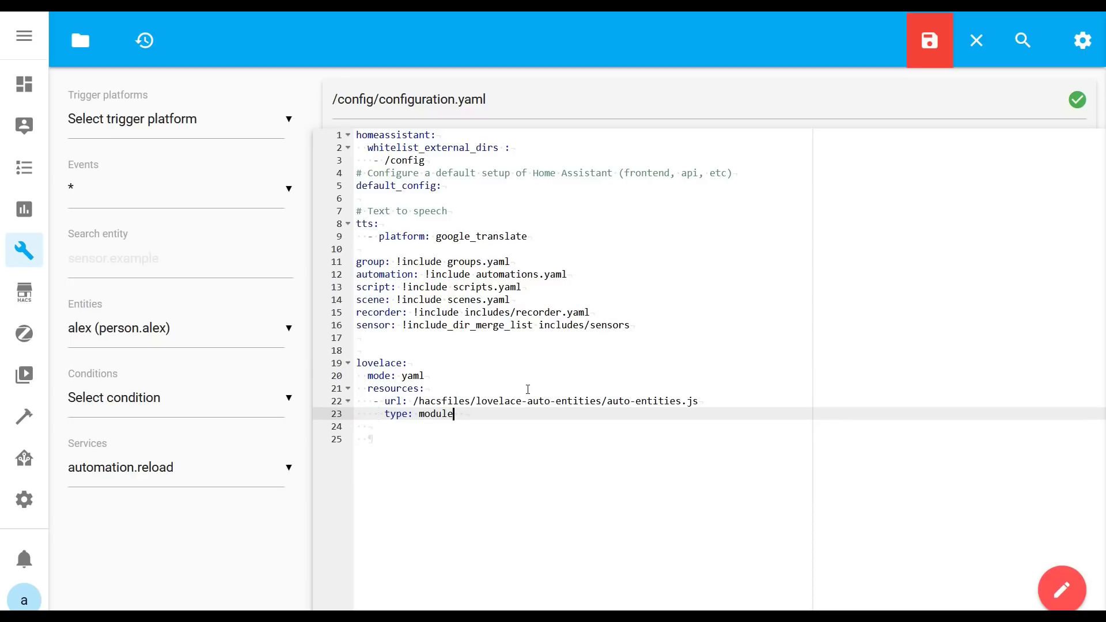
left_click_drag(530, 402, 601, 401)
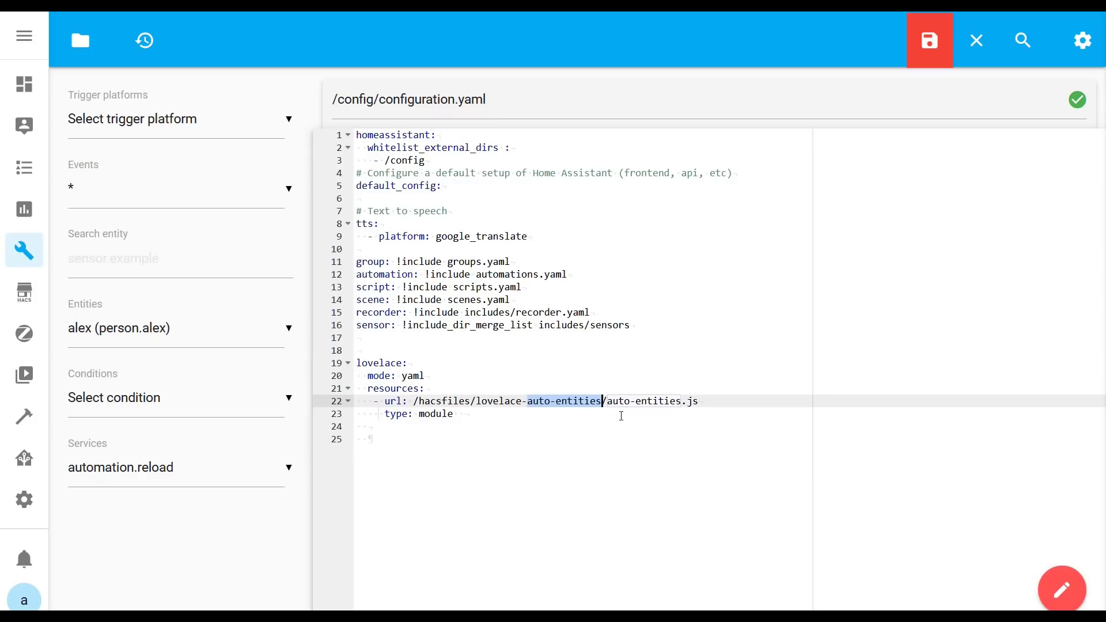
left_click(925, 55)
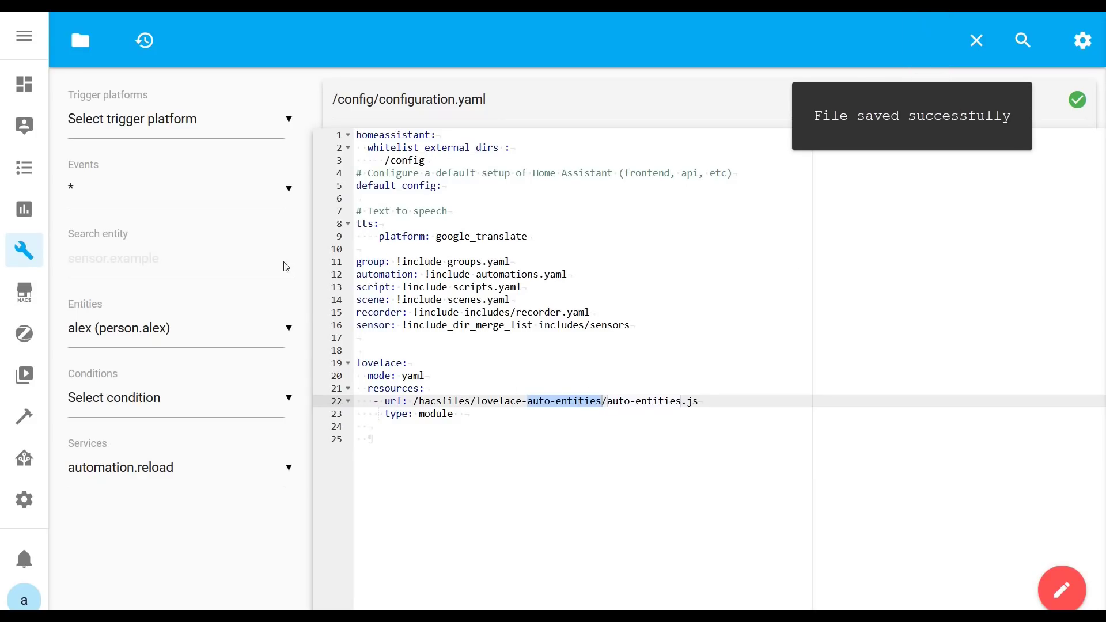
Step: Examine the files in config/www/community/lovelace-auto-entities and compare them with the resource path in configuration.yaml
left_click(80, 41)
scroll(168, 454, "down", 6)
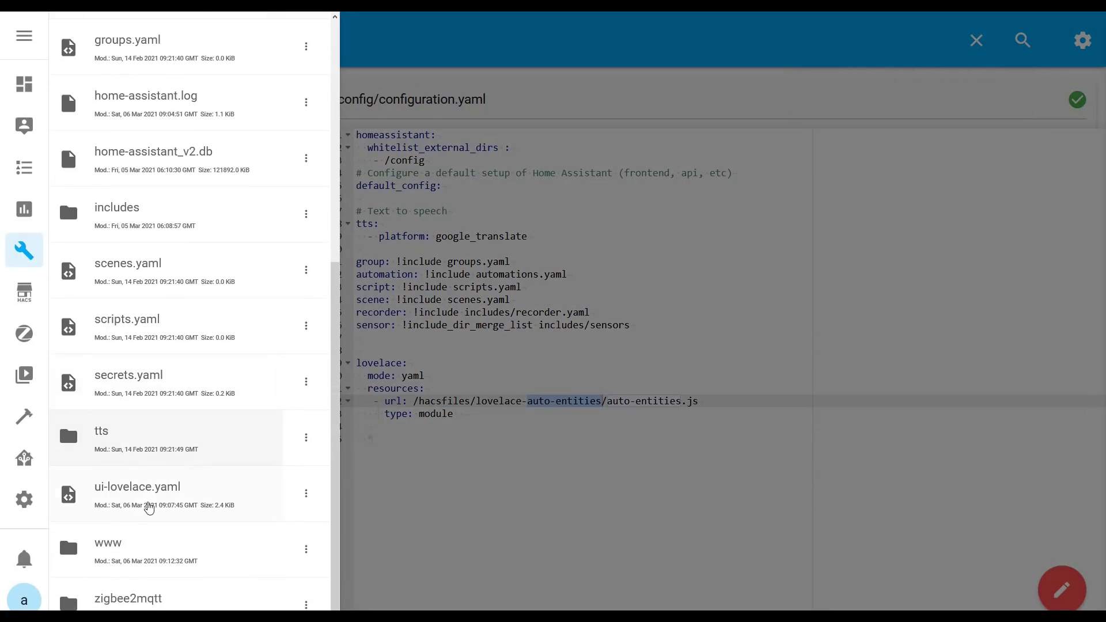
left_click(118, 545)
left_click(128, 160)
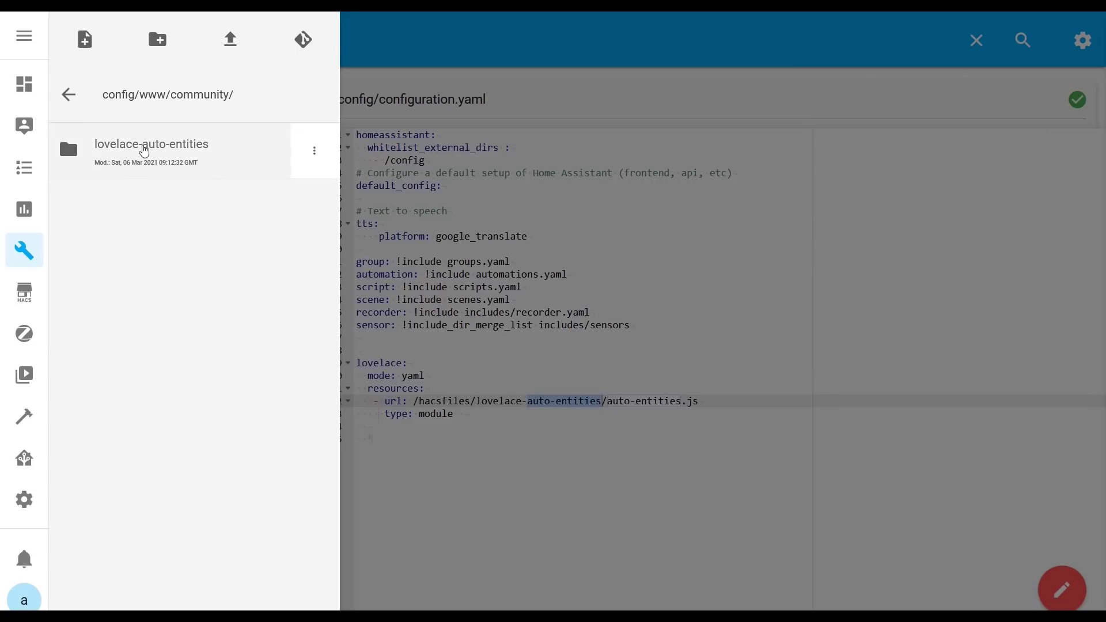
left_click(144, 149)
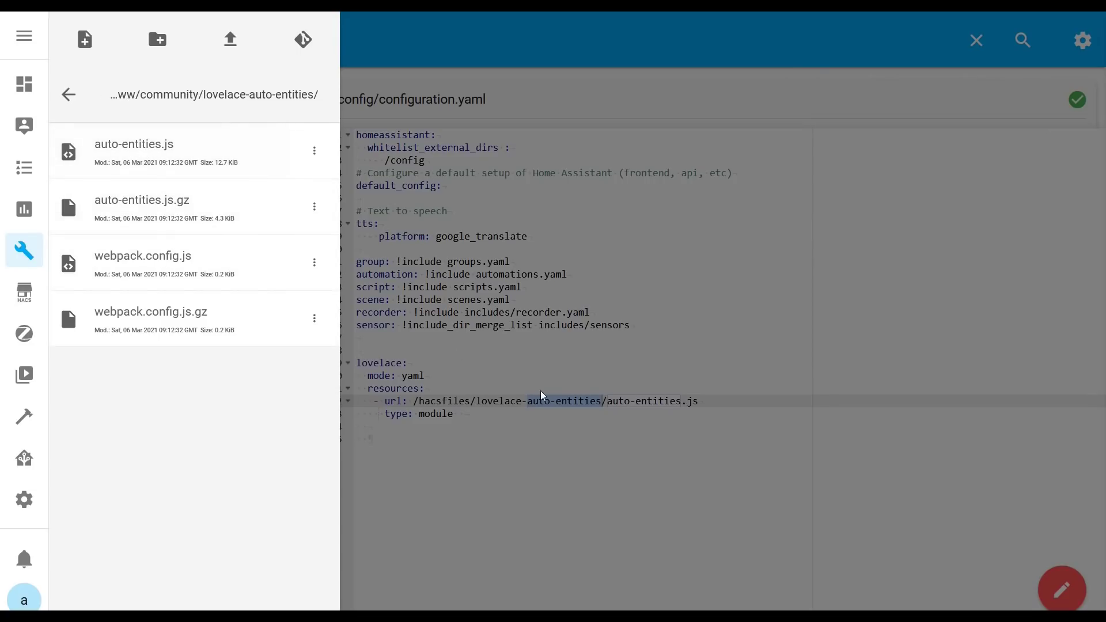
left_click(573, 353)
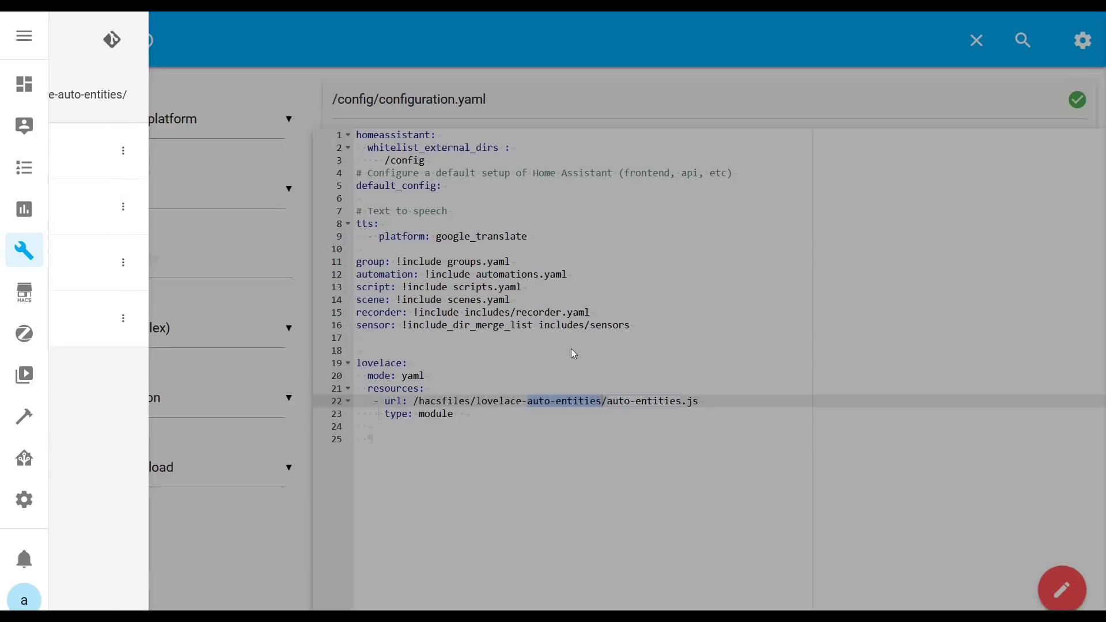
left_click(495, 370)
left_click_drag(435, 390, 353, 389)
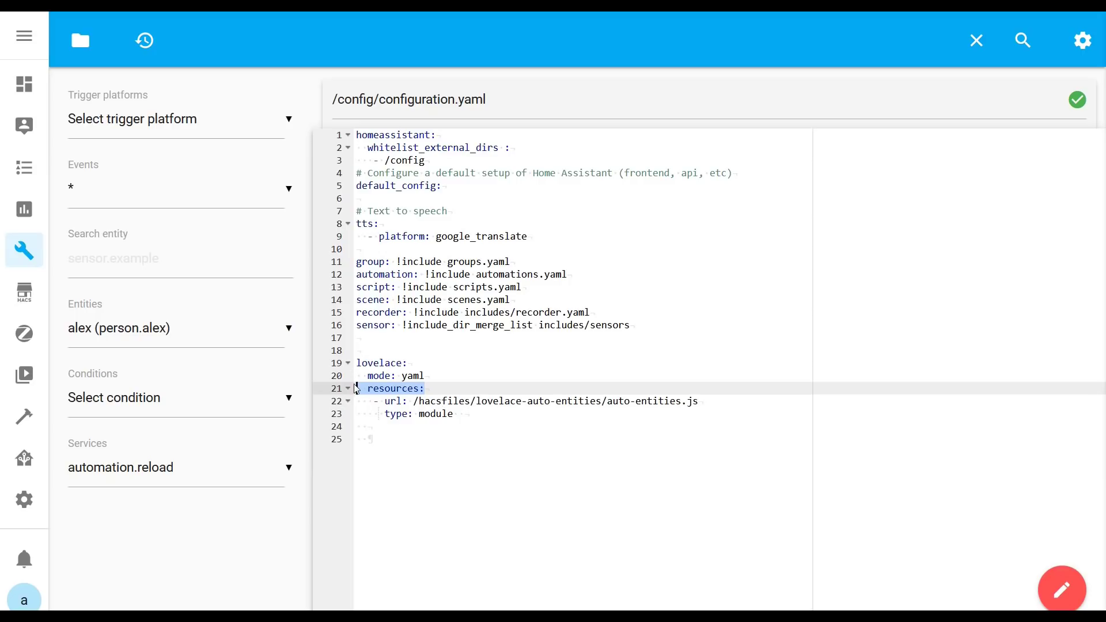
Step: Run the configuration check in the server settings and restart Home Assistant
left_click(24, 499)
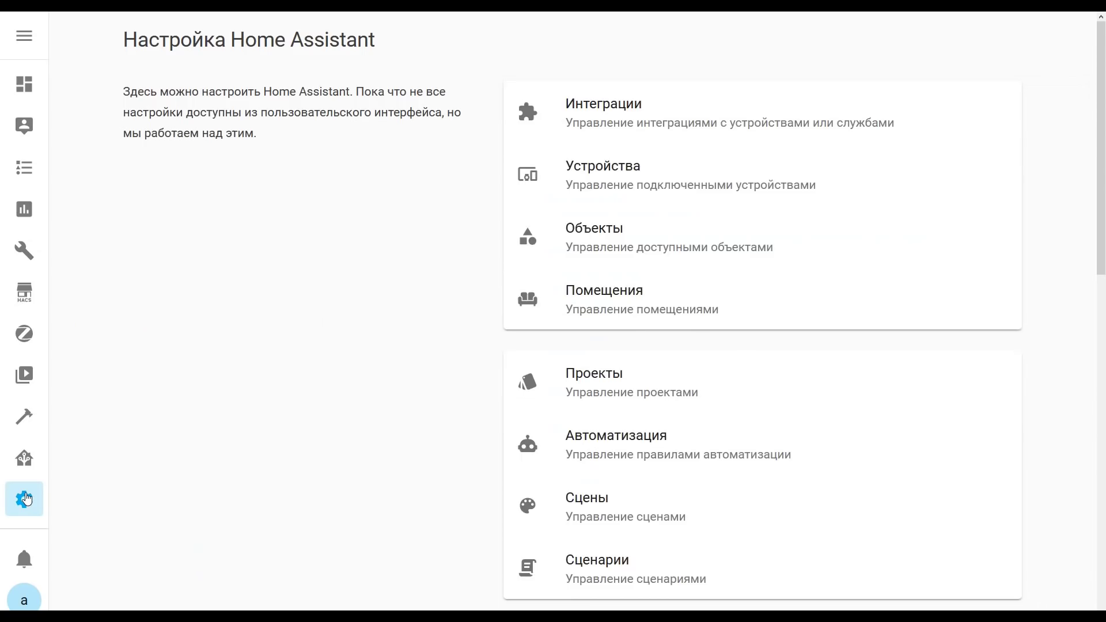
scroll(571, 412, "down", 12)
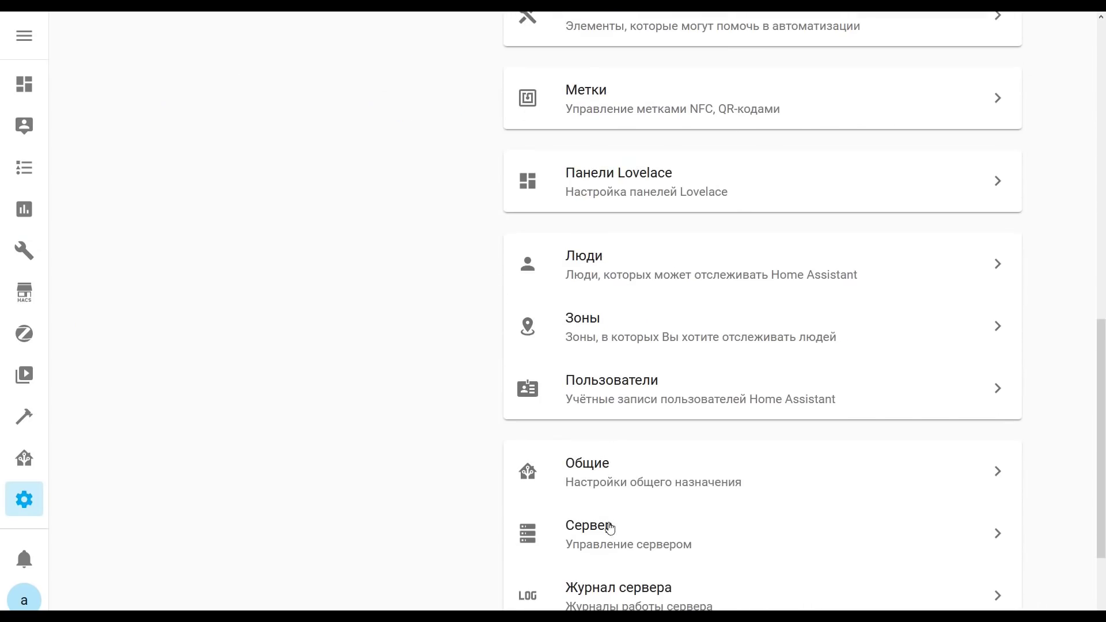
left_click(610, 528)
left_click(779, 283)
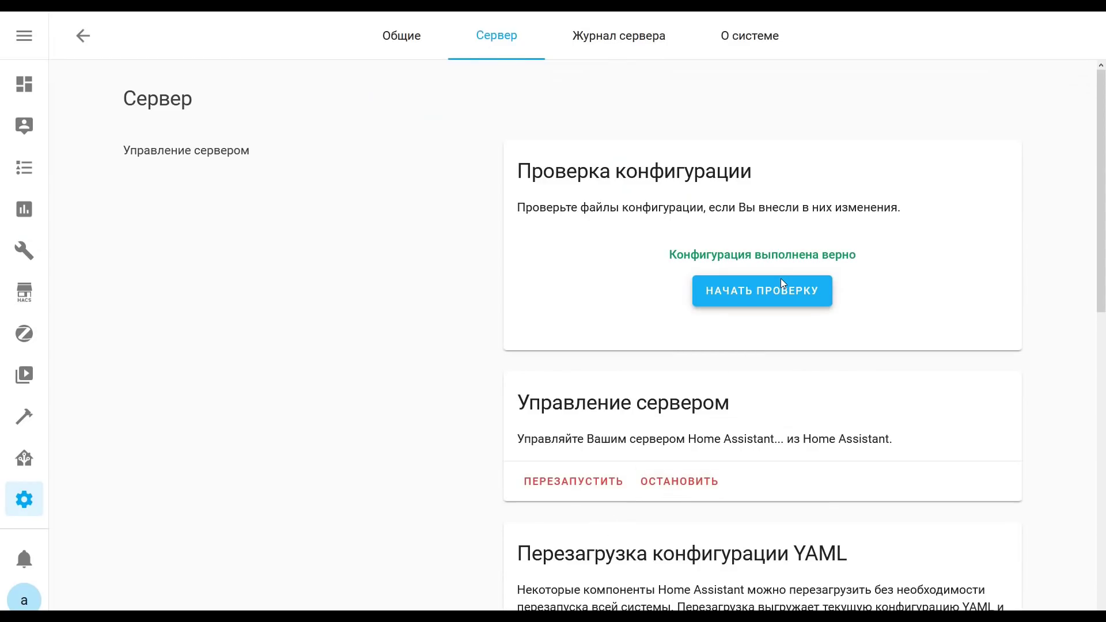
left_click(531, 486)
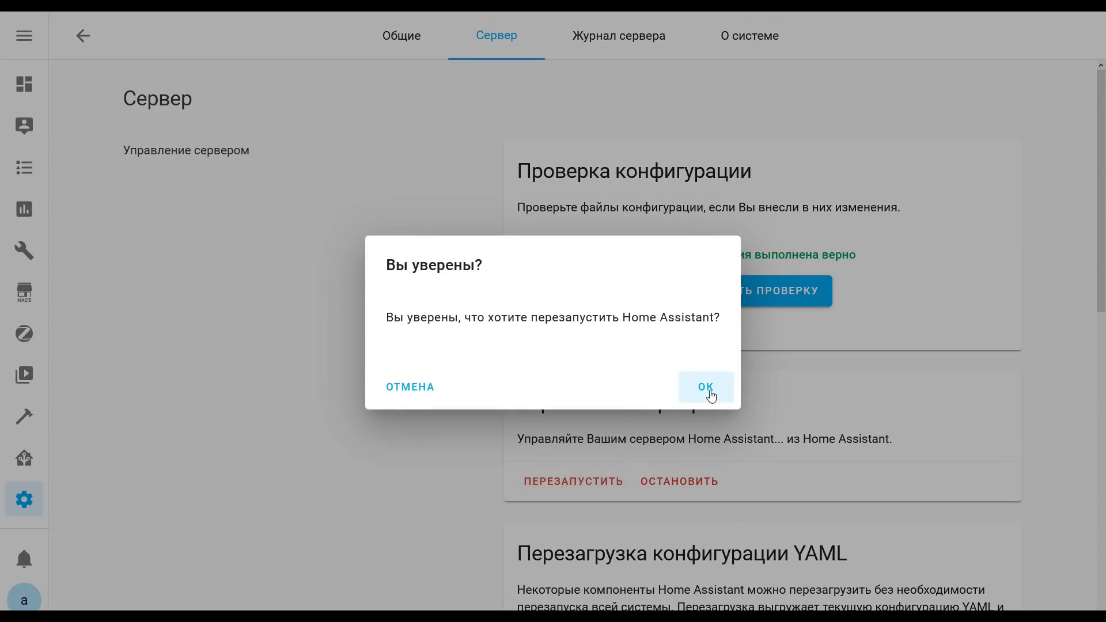
left_click(707, 390)
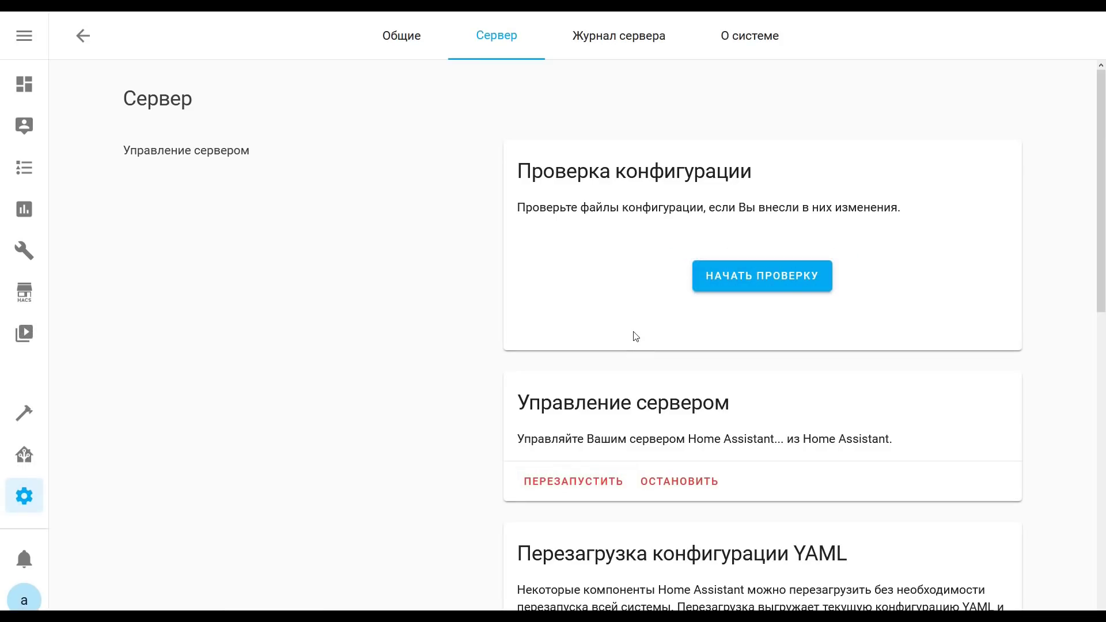
Step: Open ui-lovelace.yaml from the config folder in the file editor
left_click(22, 254)
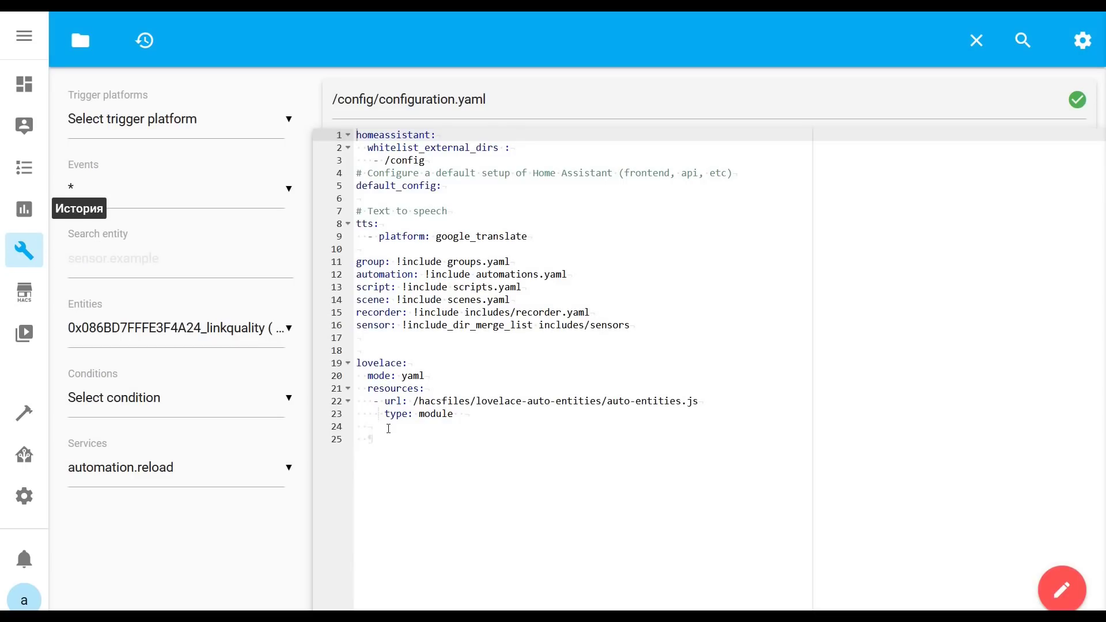
left_click(81, 40)
scroll(126, 358, "down", 5)
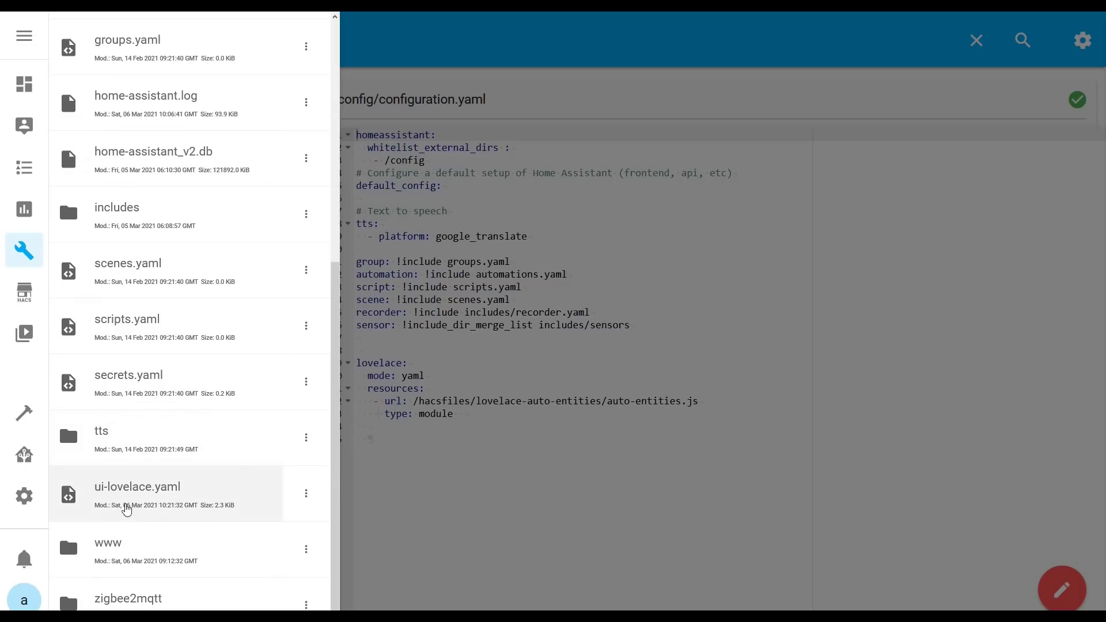
left_click(127, 510)
left_click(634, 317)
Step: At the end of ui-lovelace.yaml, add a view titled "Панель управления" with icon mdi:keyboard and an empty cards list
scroll(606, 302, "down", 10)
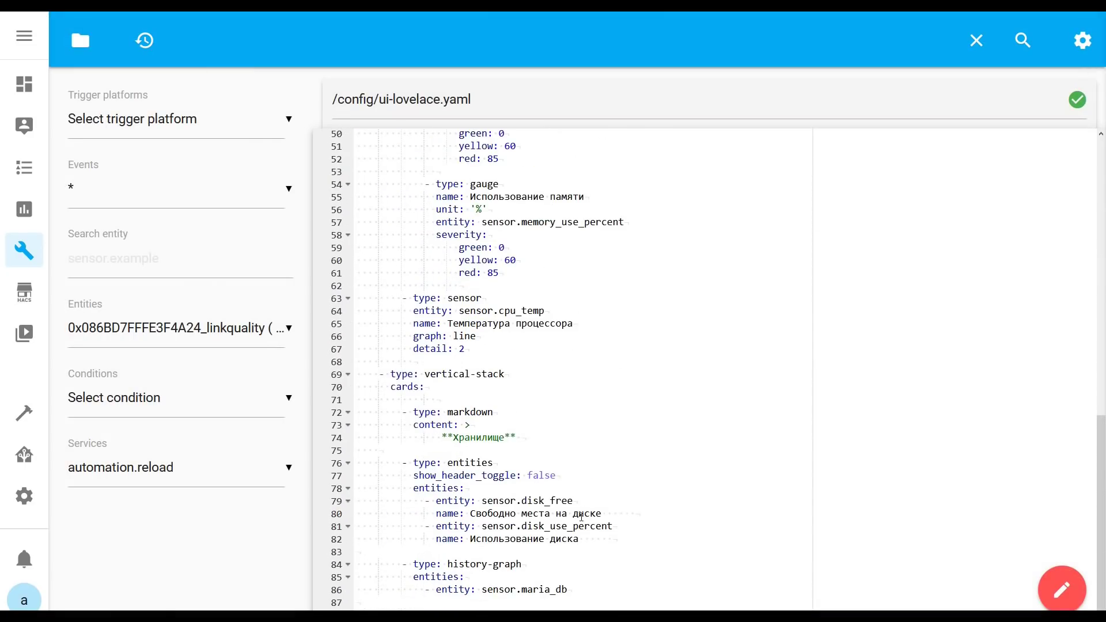
left_click(586, 588)
key("Return")
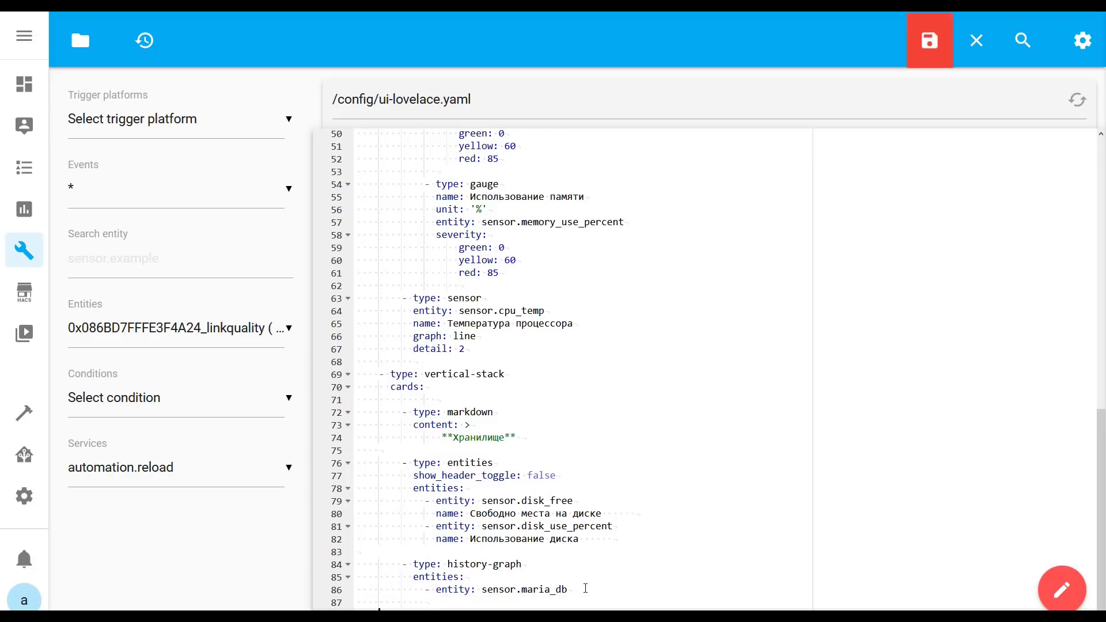
scroll(586, 588, "down", 4)
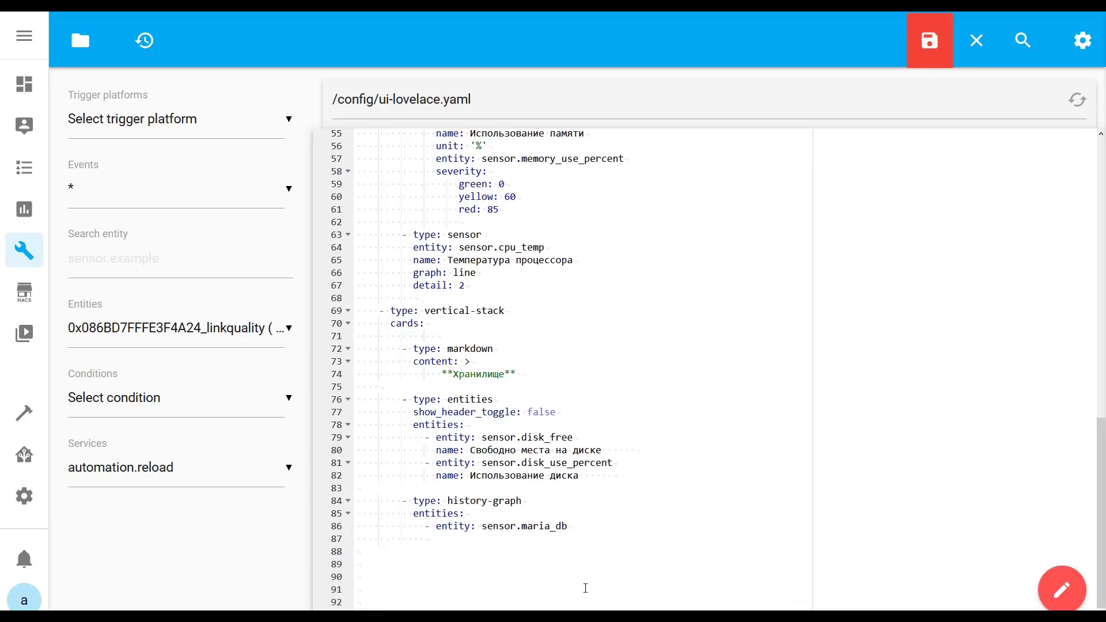
scroll(586, 588, "down", 3)
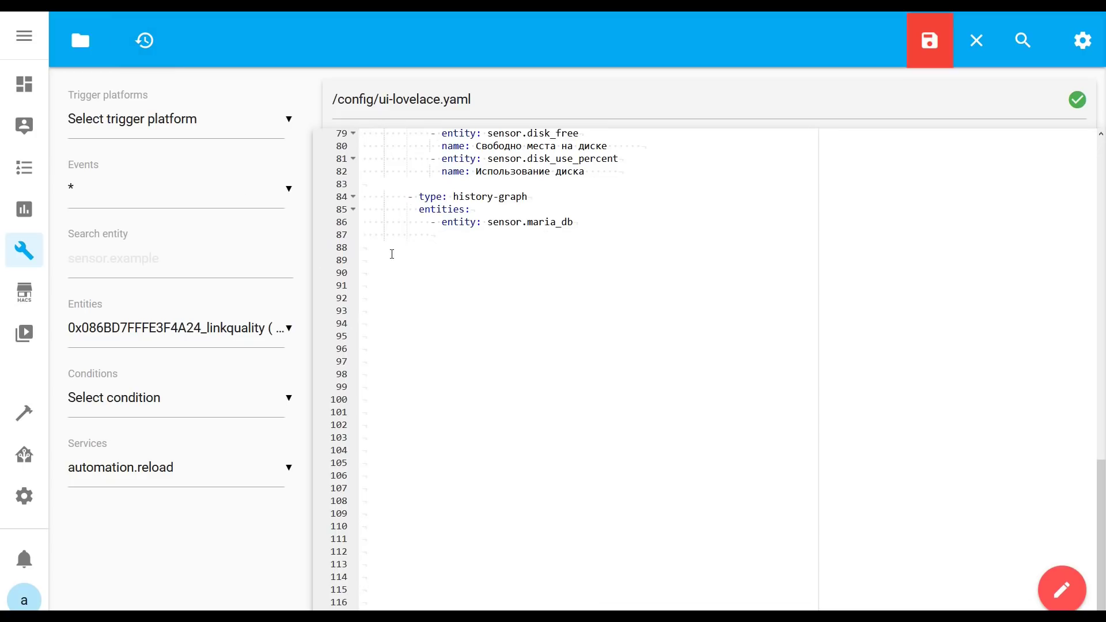
left_click(366, 249)
type("- title: Панель управления     icon: mdi:keyboard      cards:")
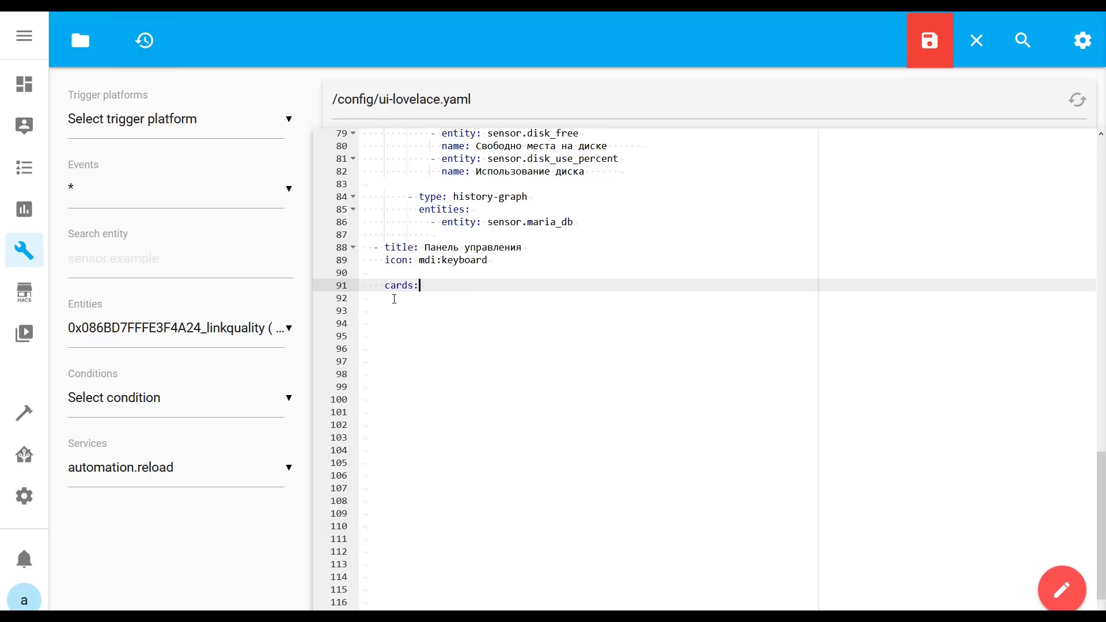
left_click_drag(426, 247, 525, 248)
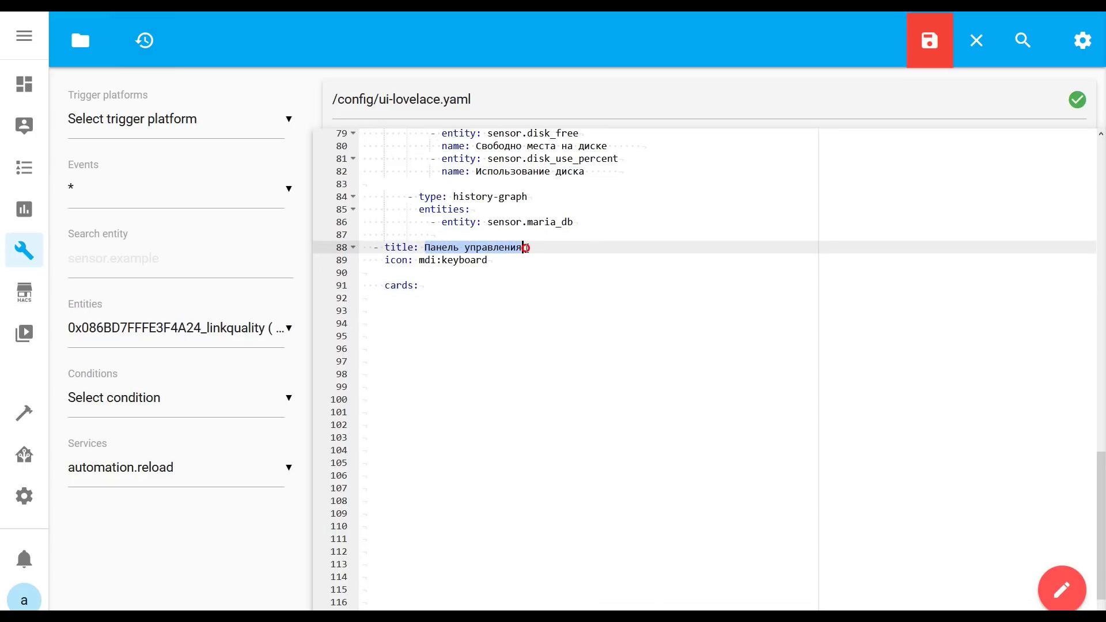
left_click_drag(420, 261, 489, 260)
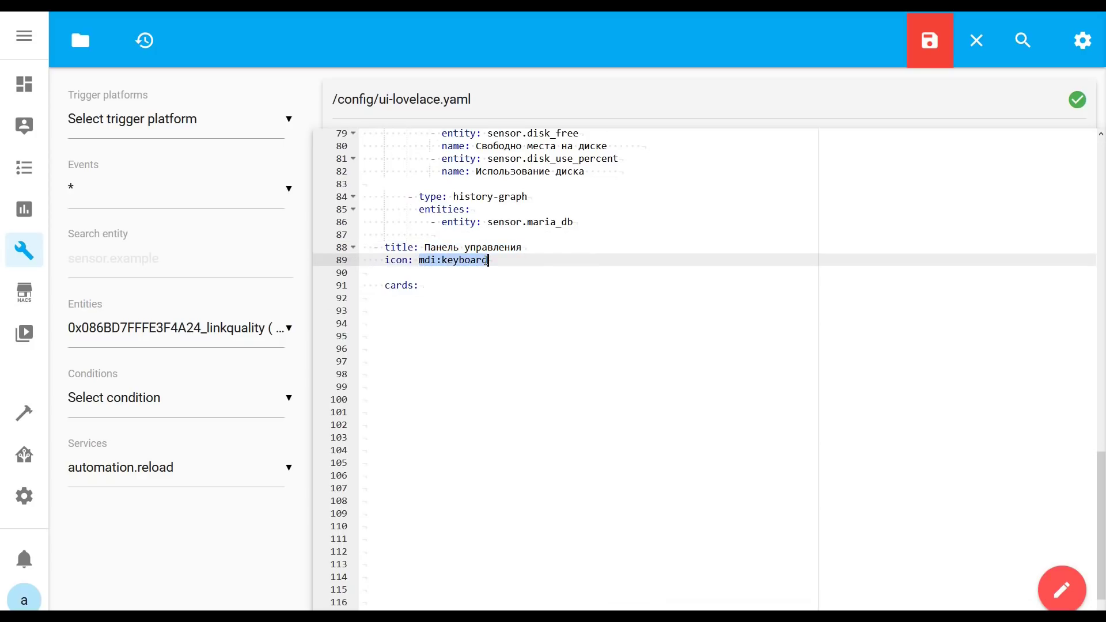
Step: Add a vertical-stack card with its own cards list under the new view's cards
left_click(421, 287)
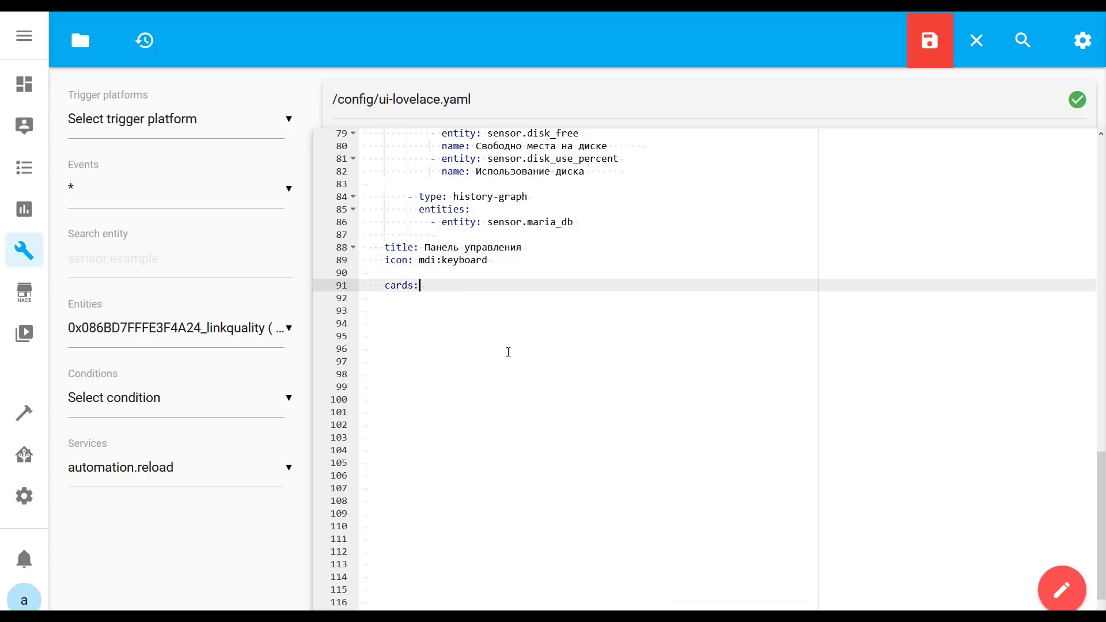
key("Return")
key("Return")
type("- type: vertical-stack   cards:")
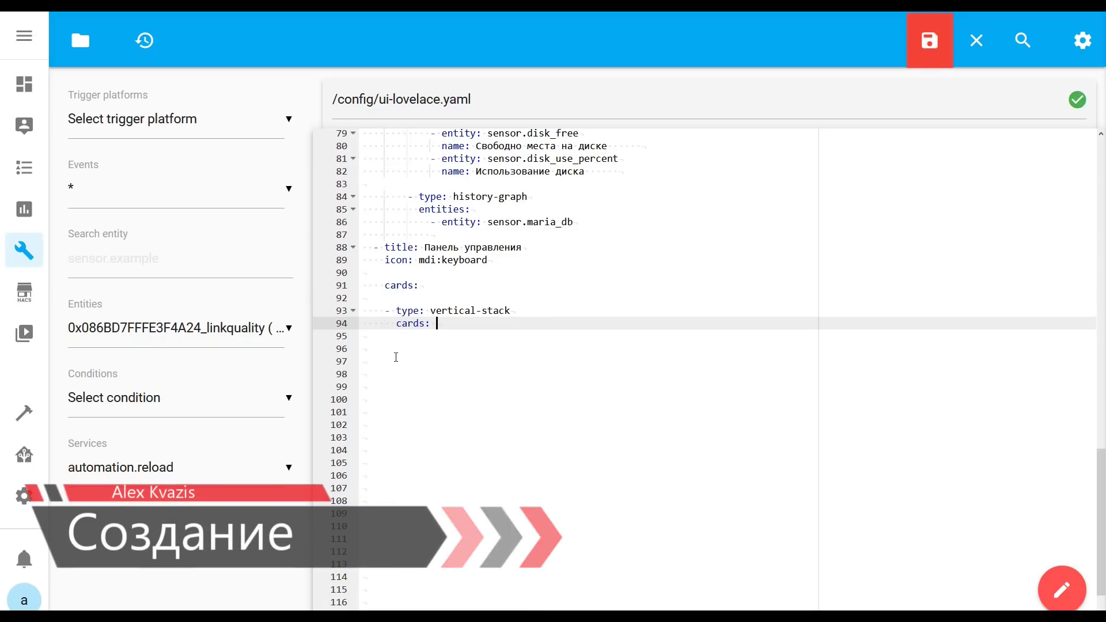
Step: Inside the vertical stack, add a custom:auto-entities card with show_empty: true and a card: key
key("Down")
key("Down")
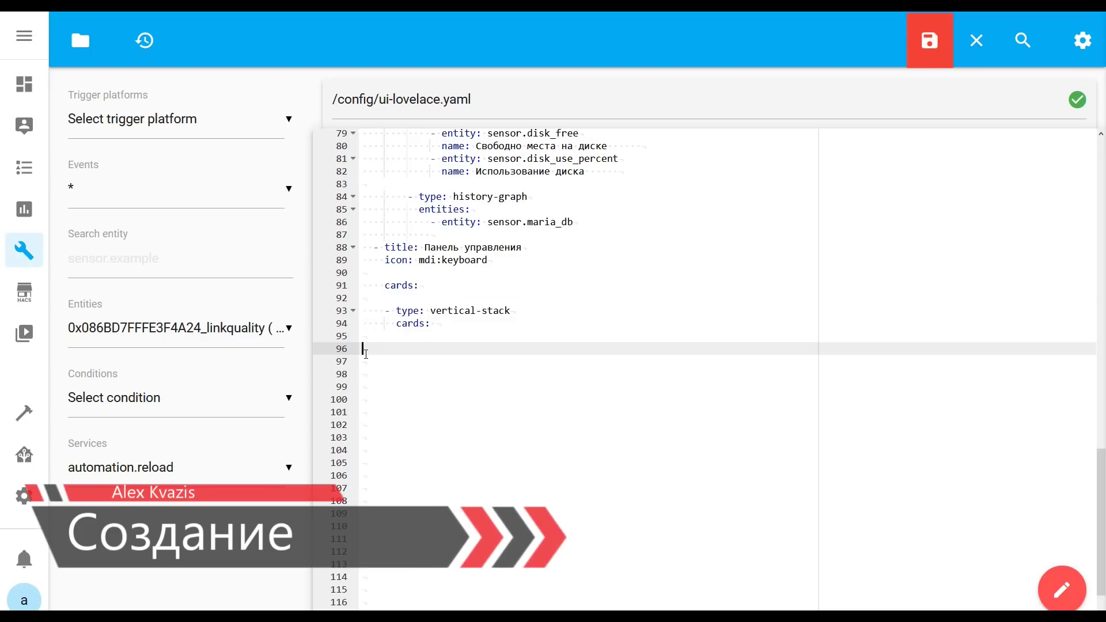
type("- type: custom:auto-entities               show_empty: true               card:")
left_click(478, 350)
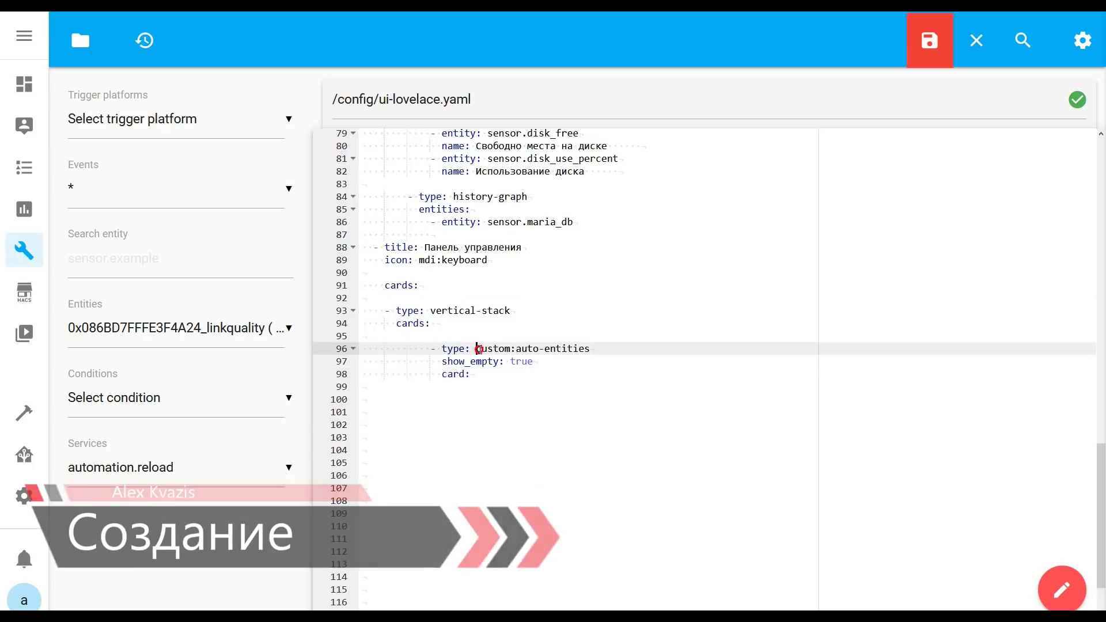
left_click_drag(478, 349, 587, 349)
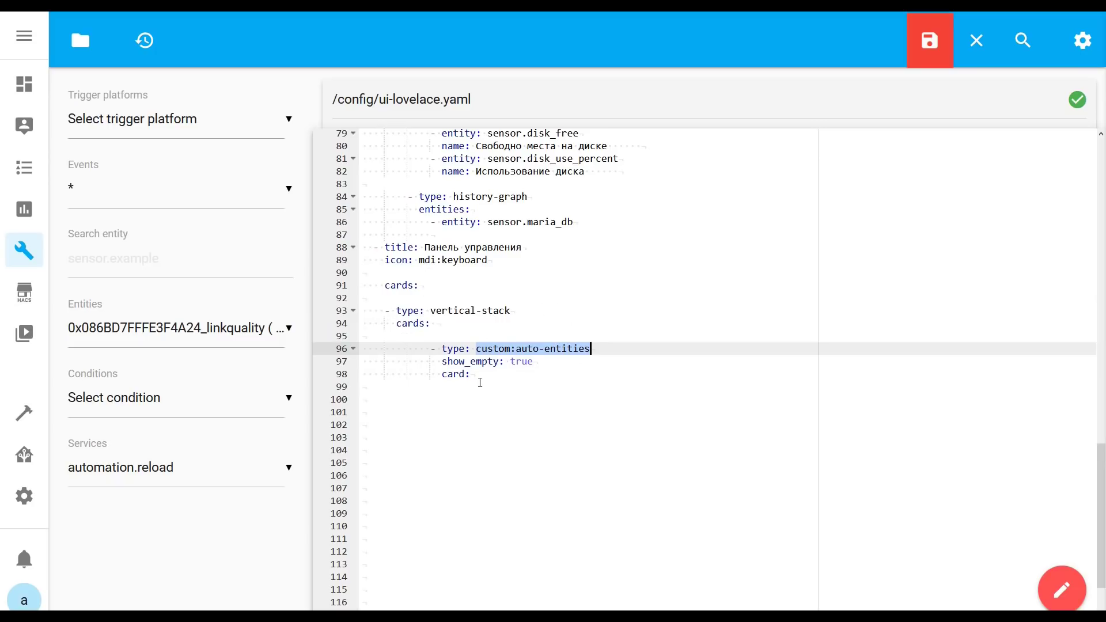
left_click(459, 362)
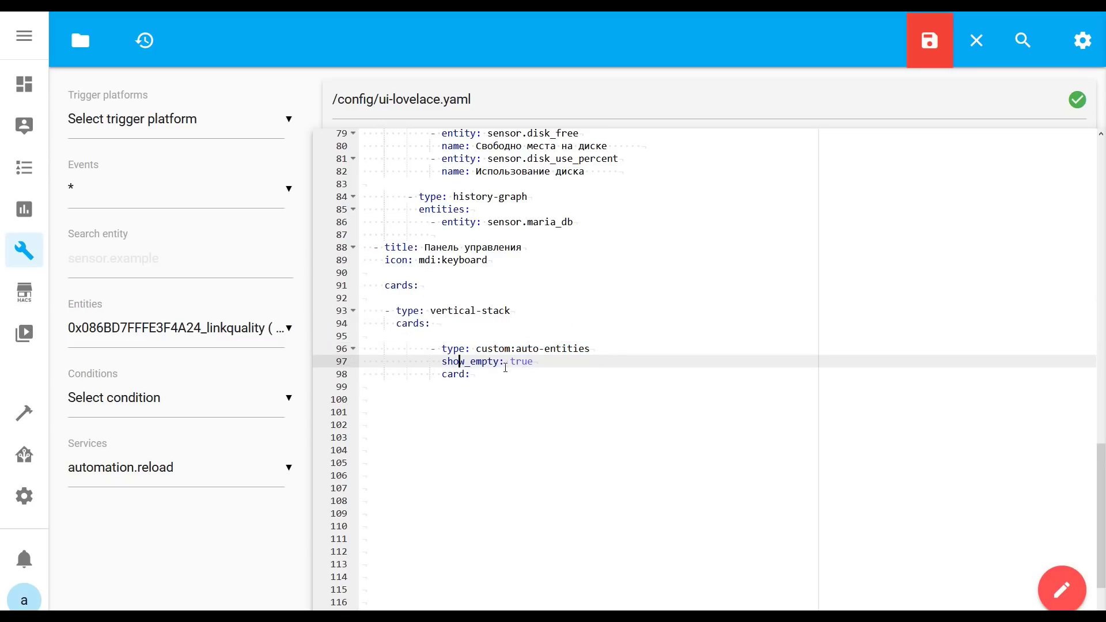
Step: Under the auto-entities card: key, set type: entities and show_header_toggle: false
left_click(363, 387)
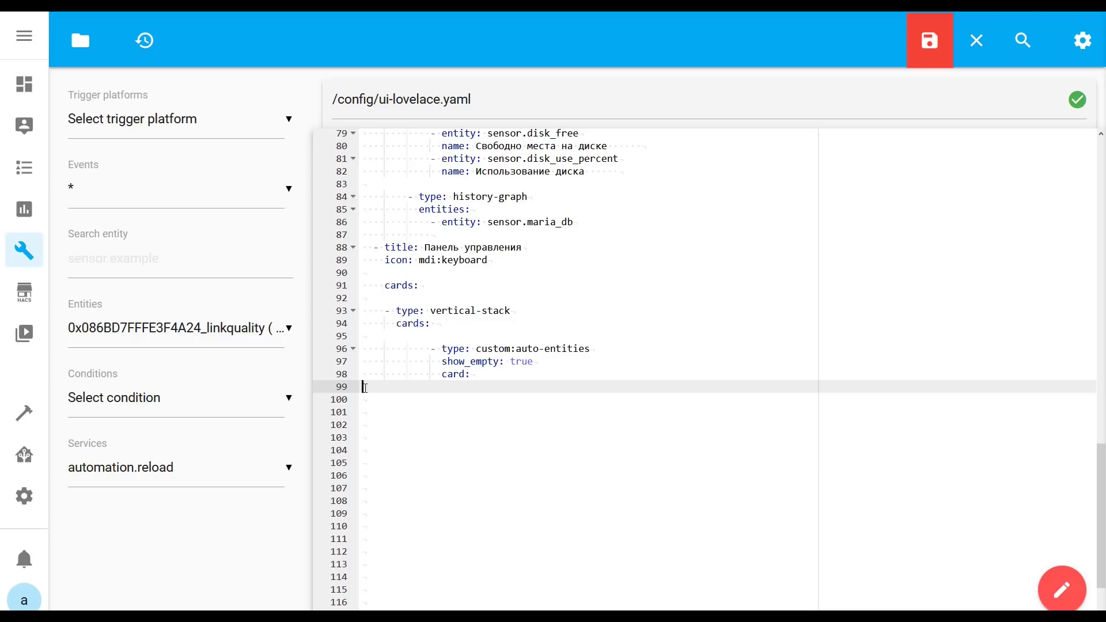
type("type: entities show_header_toggle: false")
double_click(485, 386)
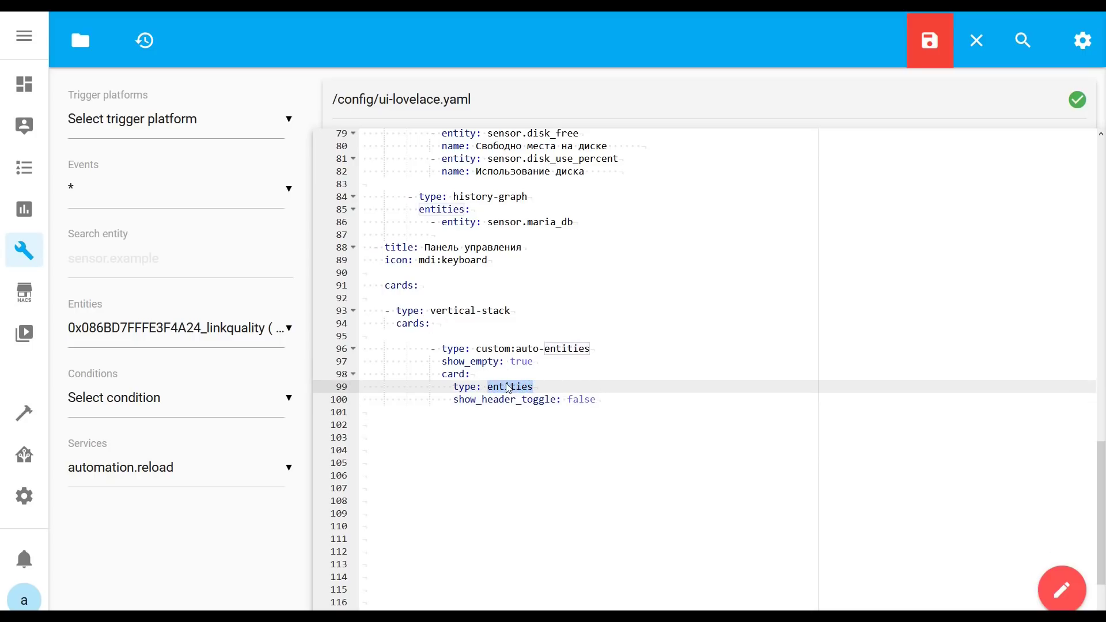
left_click(536, 400)
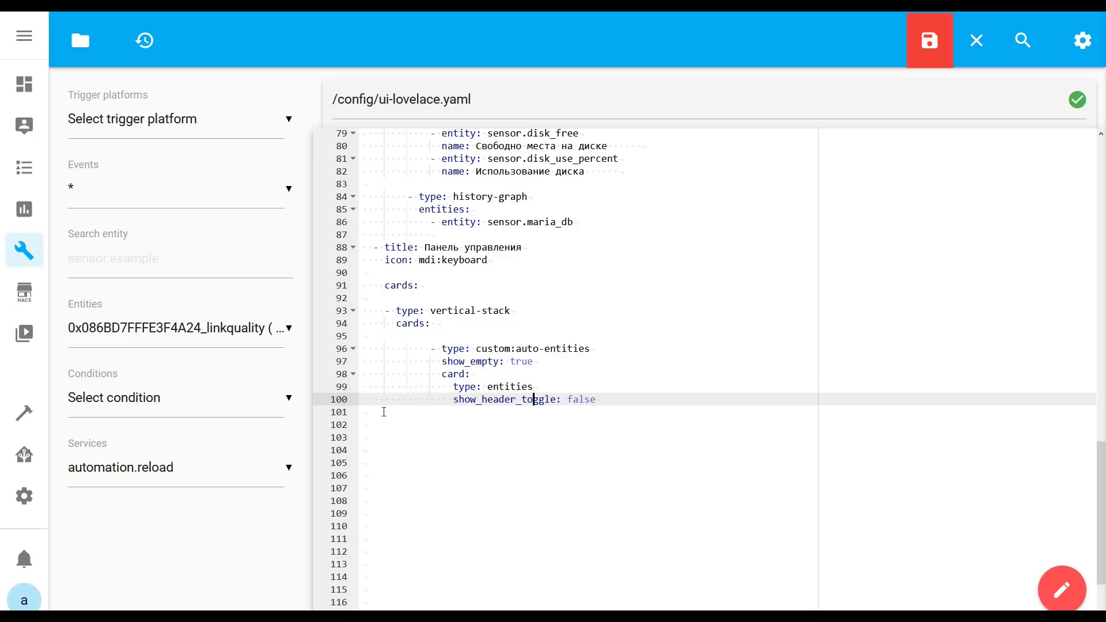
Step: Add a filter with an include list containing domain: light to the auto-entities card and save the file
left_click(362, 412)
type("filter:                 include:                   - domain: light")
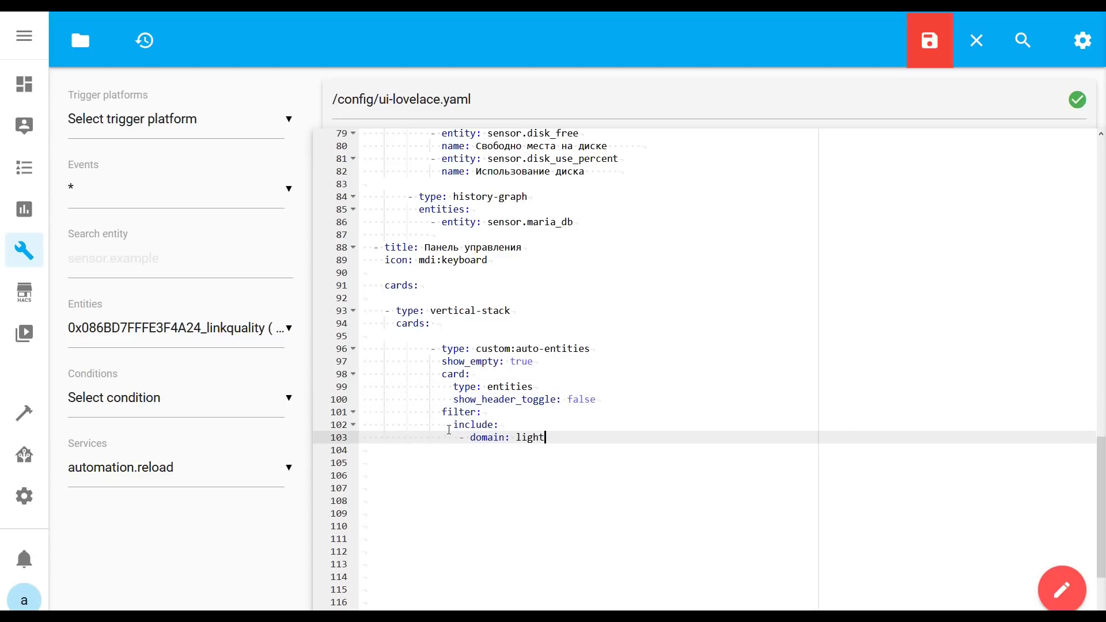
left_click_drag(438, 412, 548, 438)
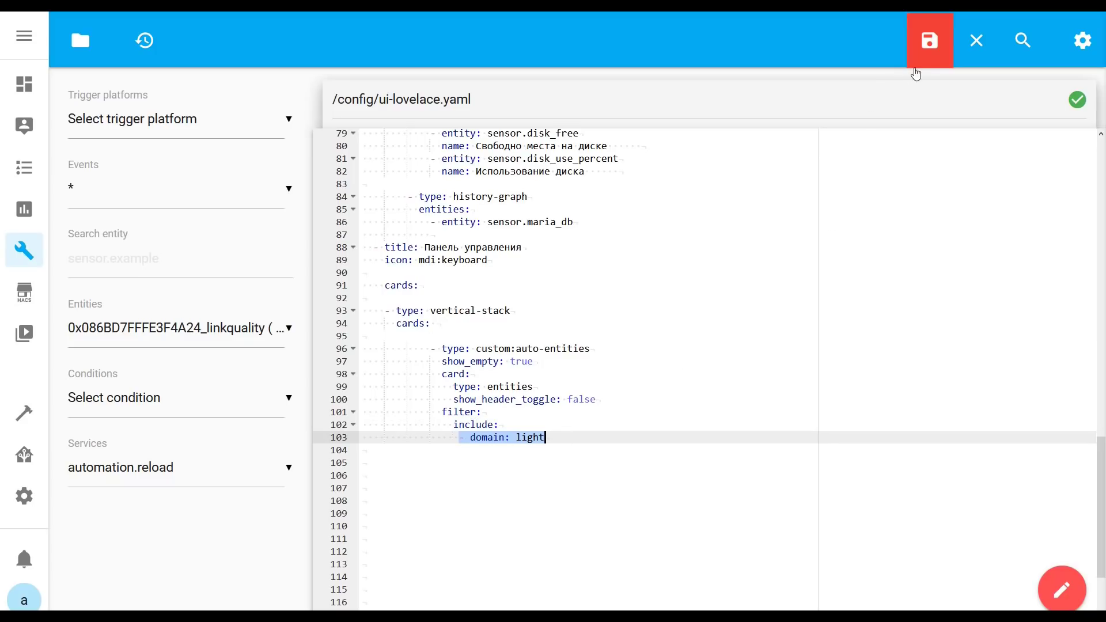
left_click(930, 45)
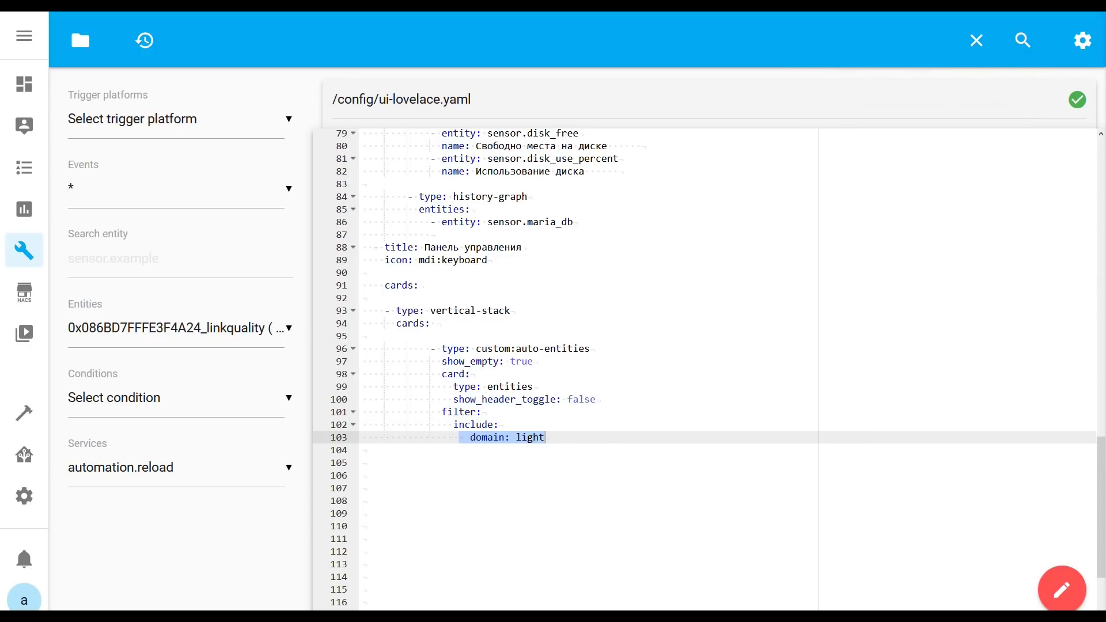
scroll(582, 485, "up", 1)
left_click(582, 480)
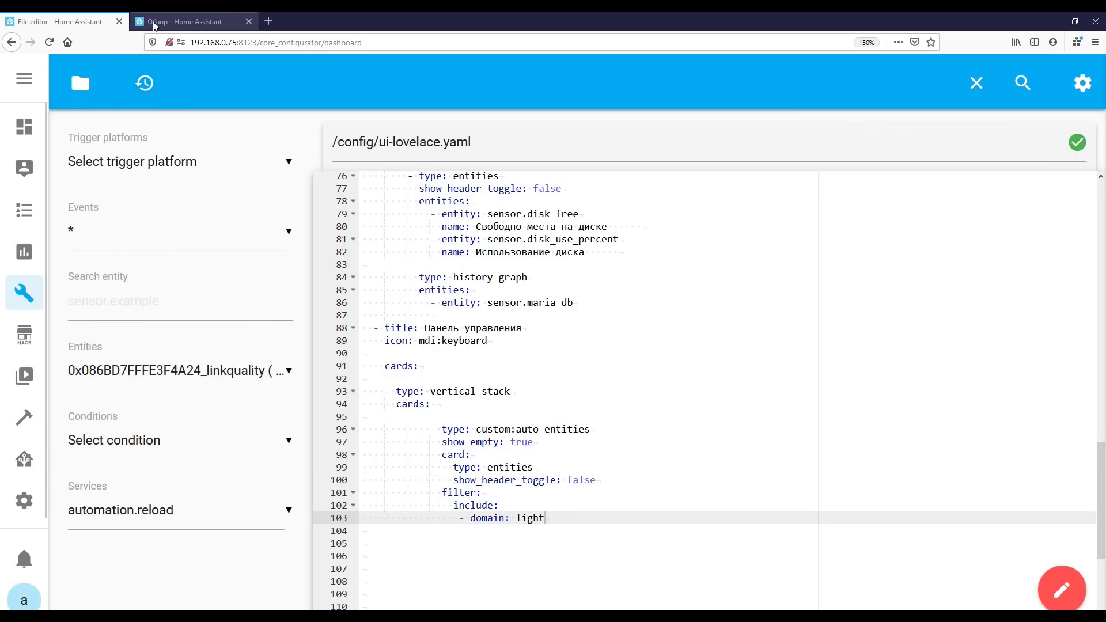
Step: Switch to the dashboard, refresh it, and open the new view with the keyboard icon
left_click(151, 18)
left_click(1071, 36)
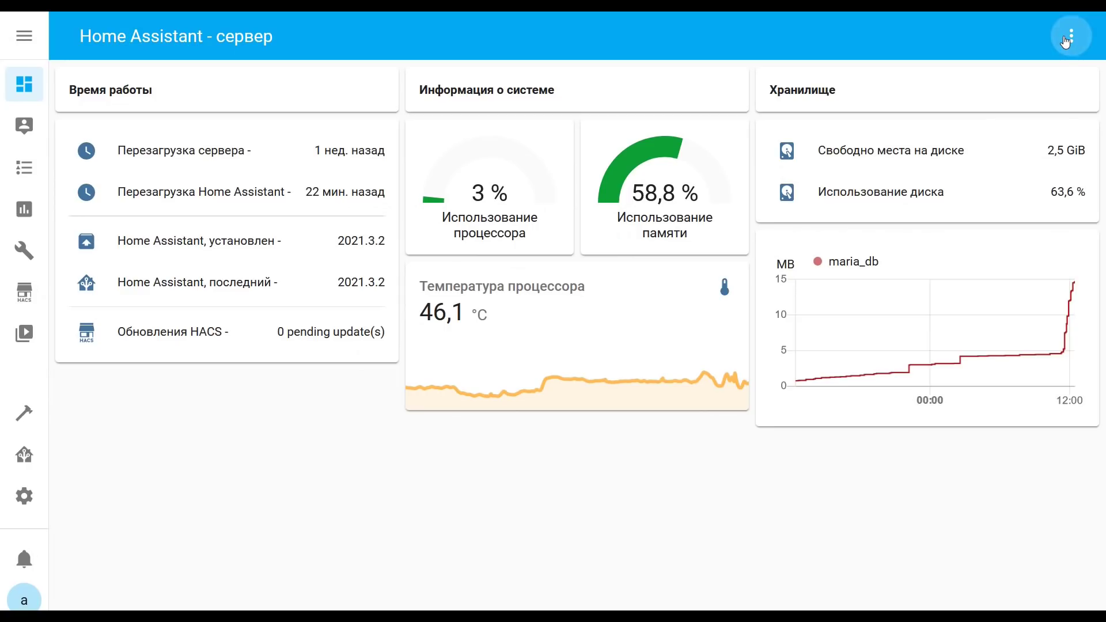
left_click(945, 87)
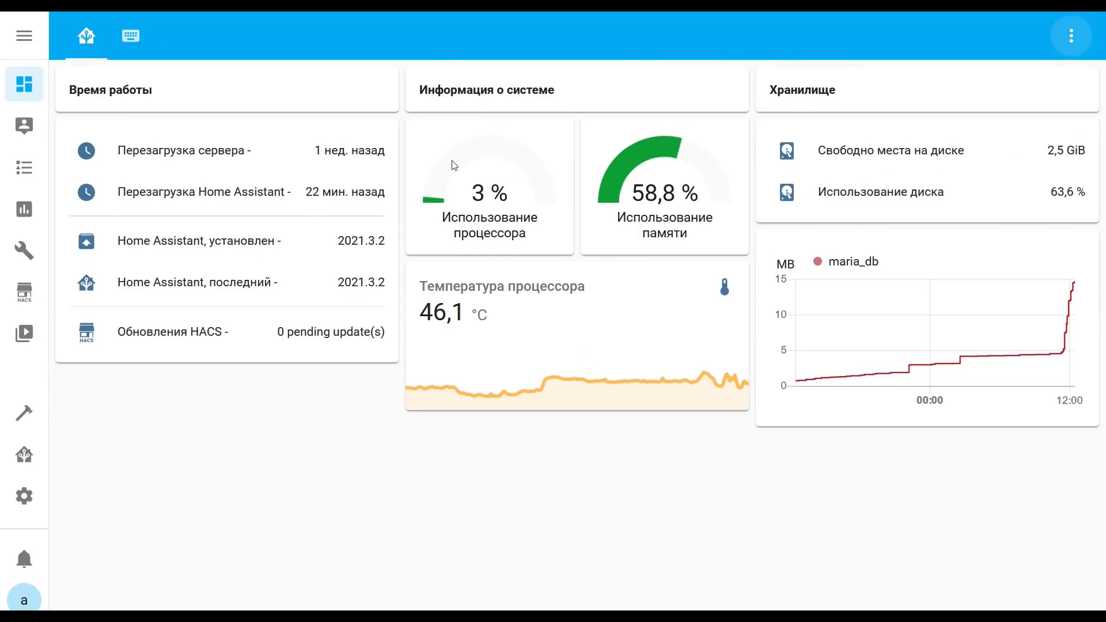
left_click(131, 40)
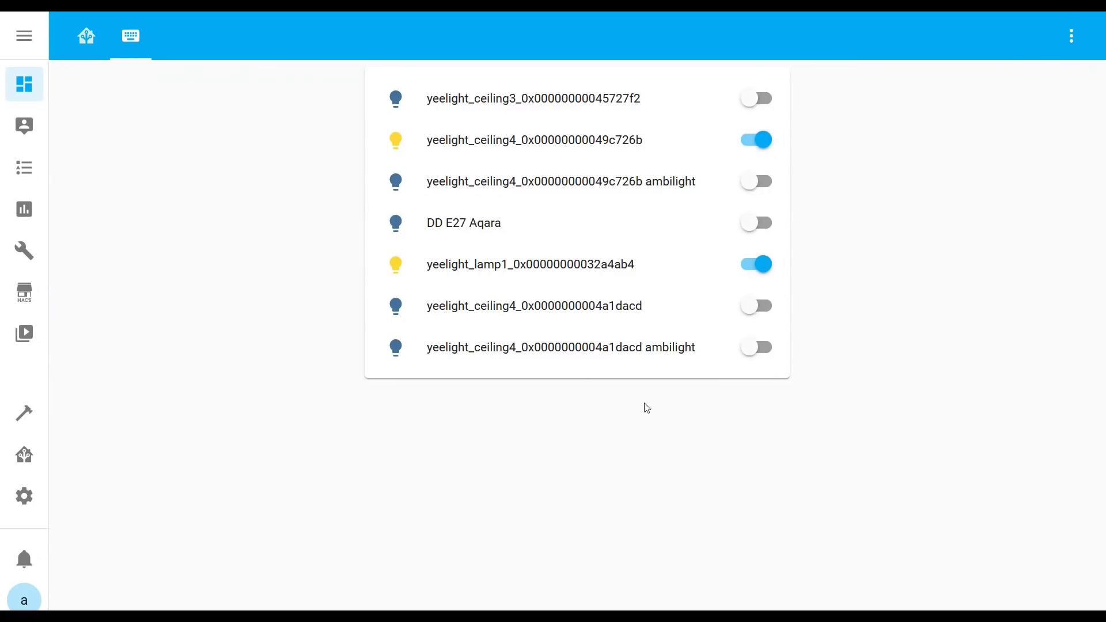
left_click(760, 348)
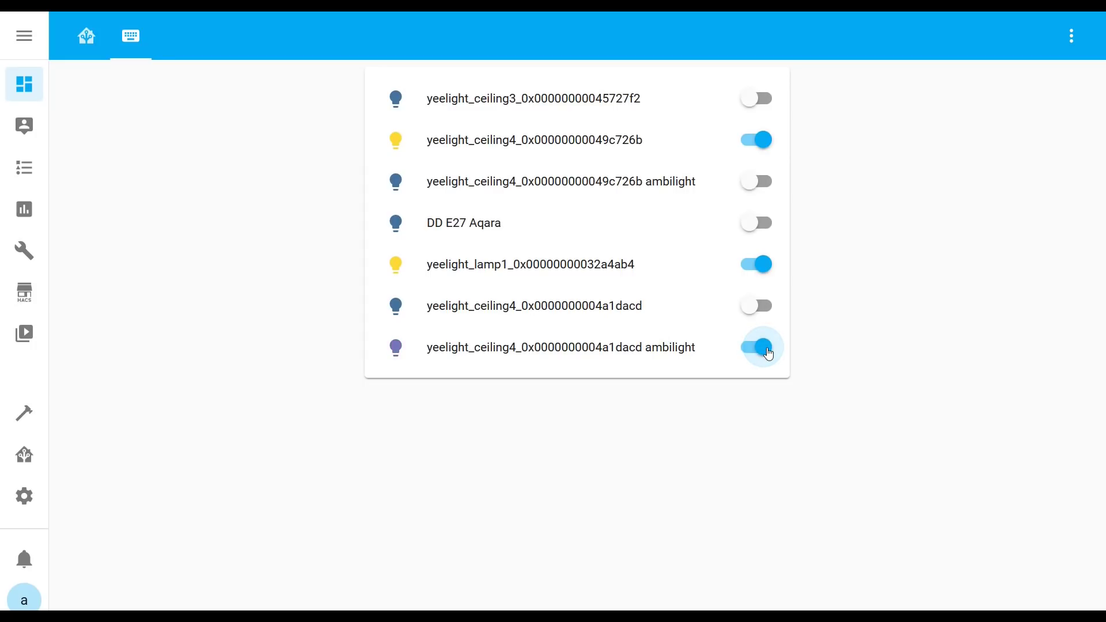
left_click(769, 354)
left_click(753, 307)
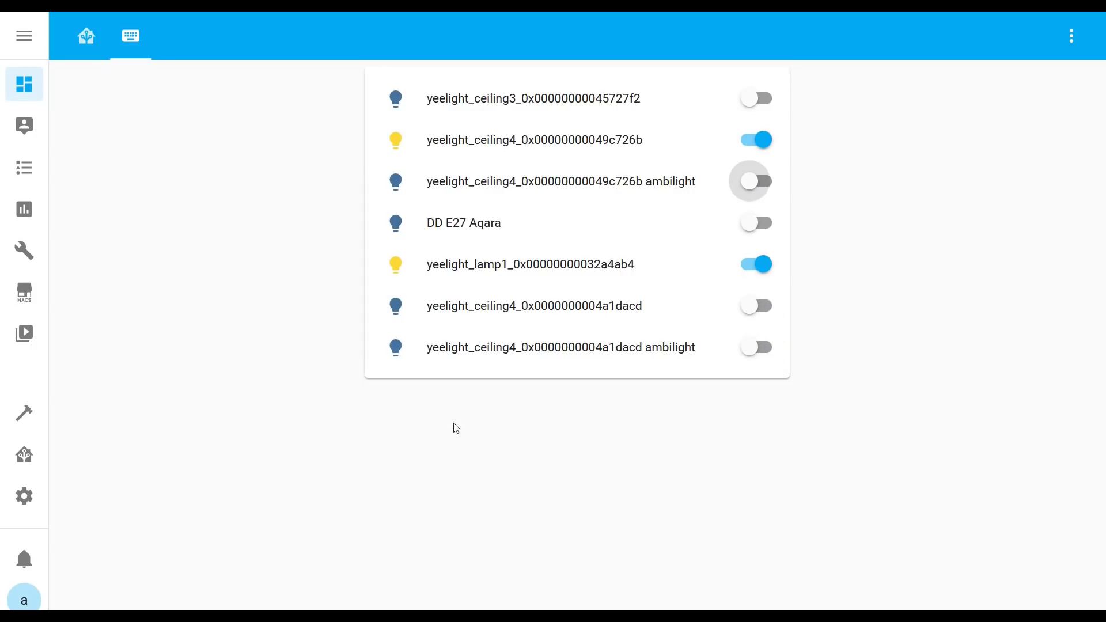
Step: Back in ui-lovelace.yaml, insert a markdown card reading **Все светильники** above the auto-entities card and save the file
mouse_move(319, 15)
left_click(60, 21)
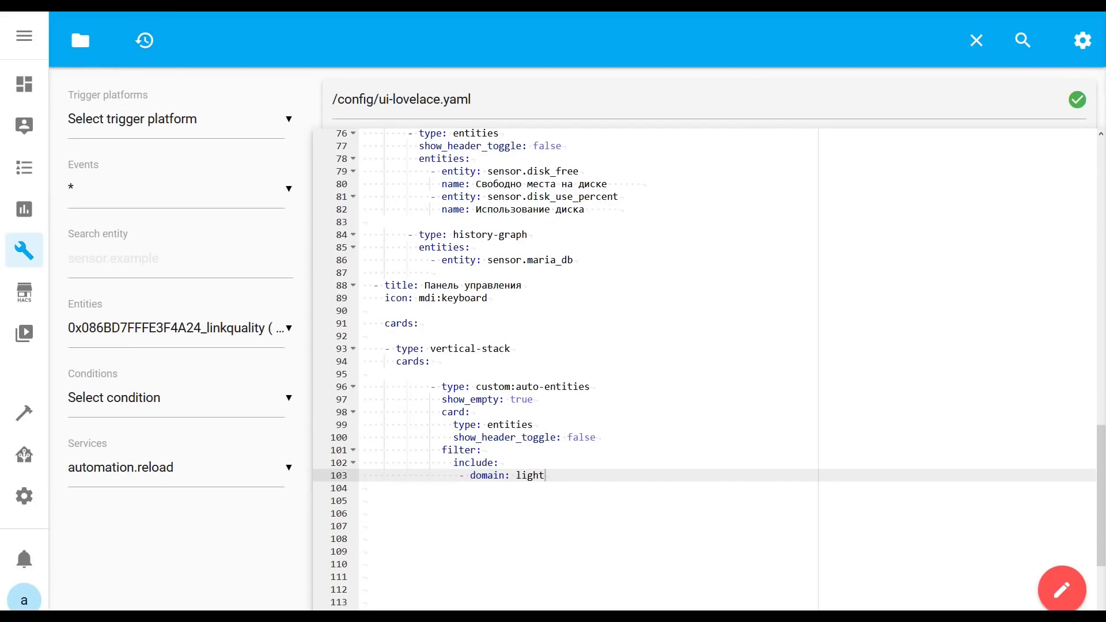
left_click(365, 376)
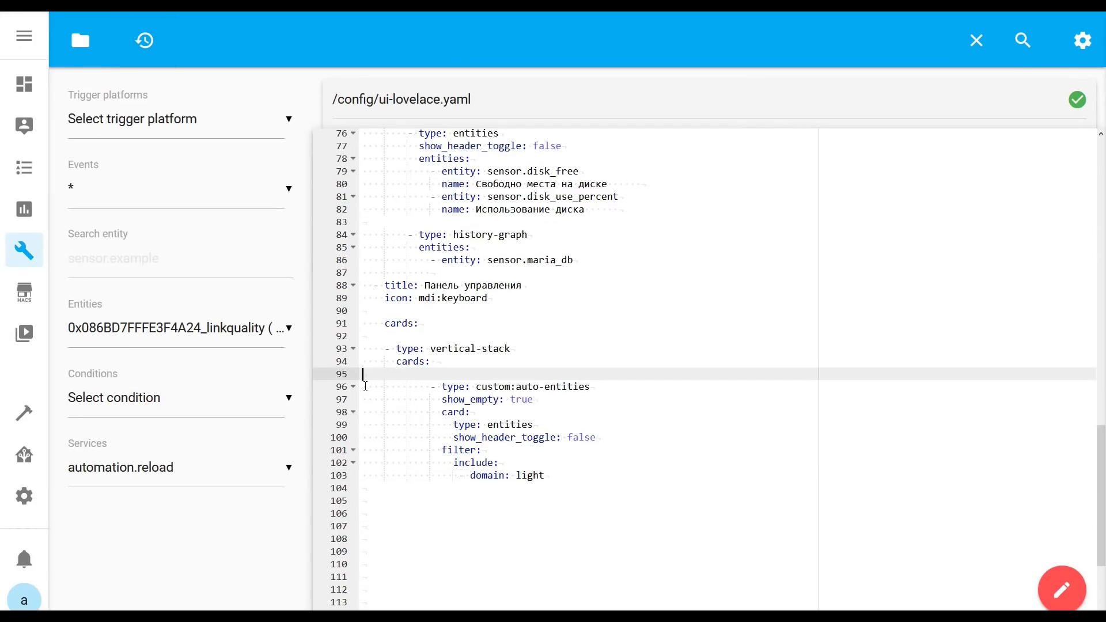
key("Return")
type("- type: markdown   content: >     **Все светильники**")
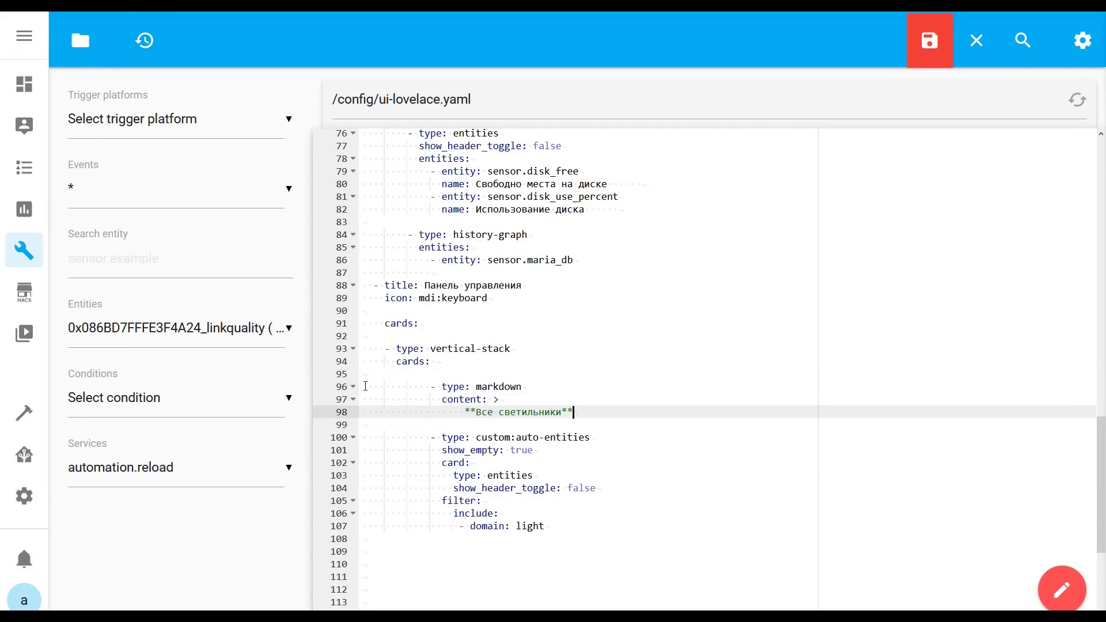
left_click(930, 40)
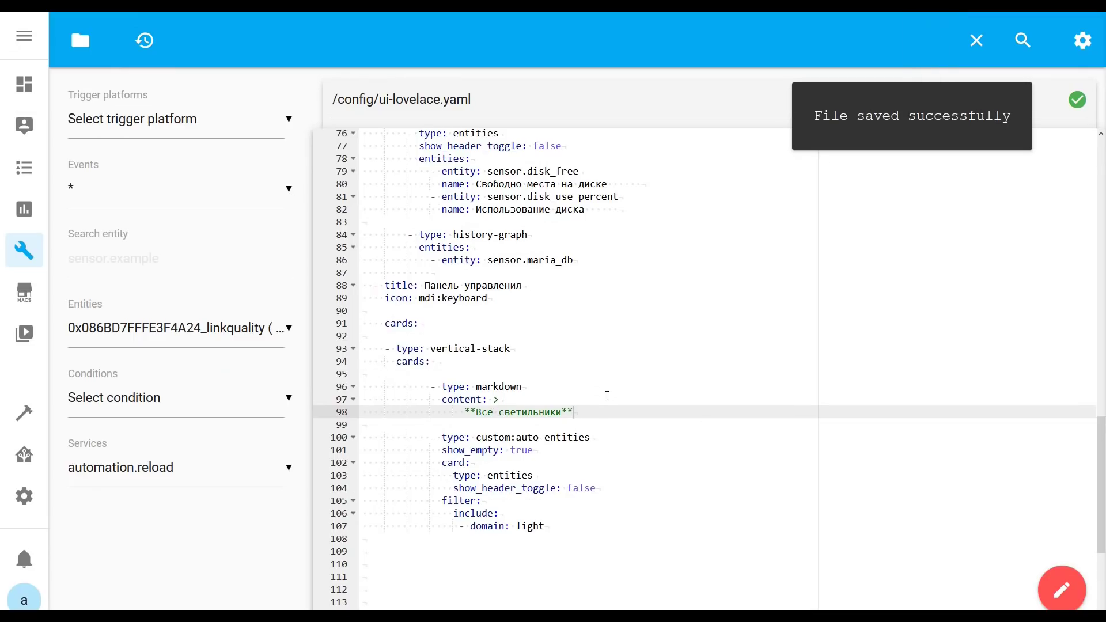
Step: Below the first light list, add a markdown card **Активные светильники** and a second custom:auto-entities entities card that includes domain: light
scroll(607, 395, "down", 3)
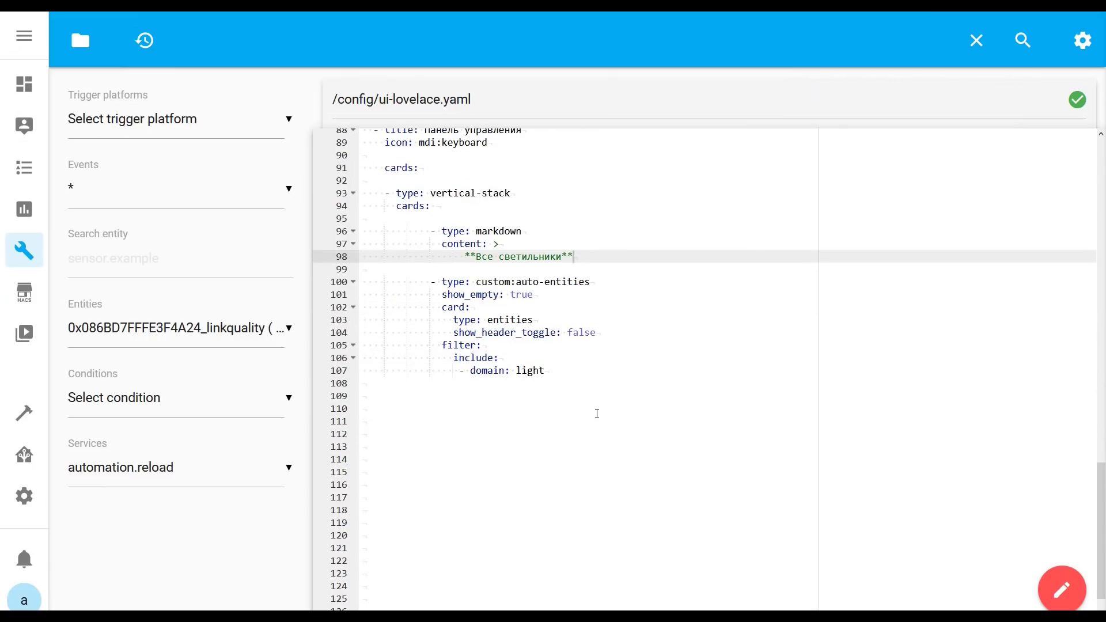
left_click(365, 398)
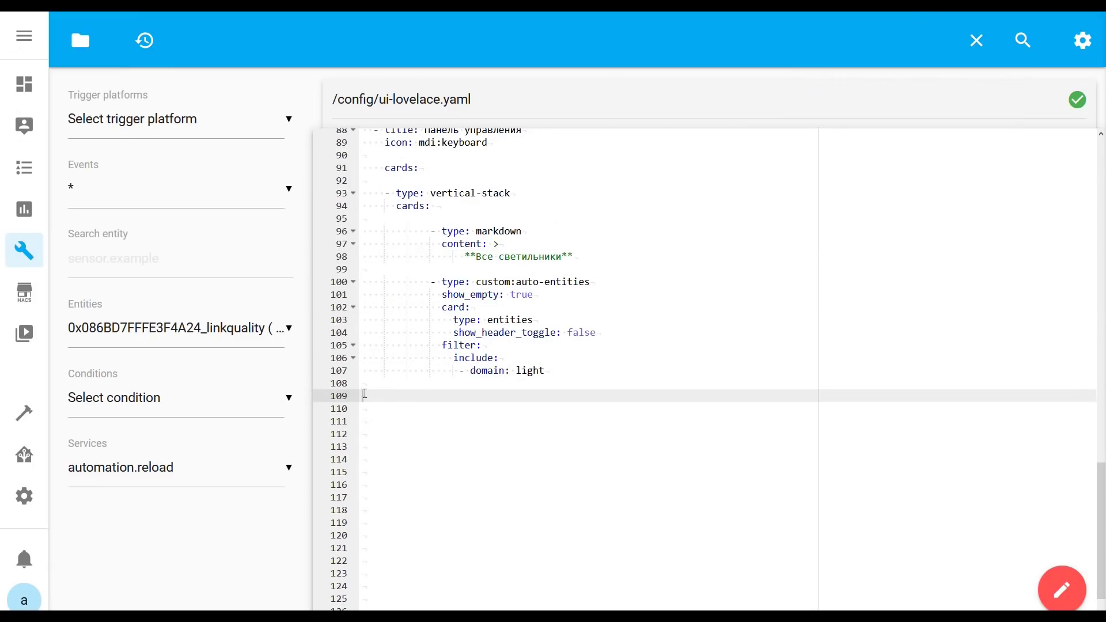
type("- type: markdown               content: >                   **Активные светильники**              - type: custom:auto-entities               show_empty: true               card:                 type: entities                 show_header_toggle: false               filter:                 include:                  - domain: light")
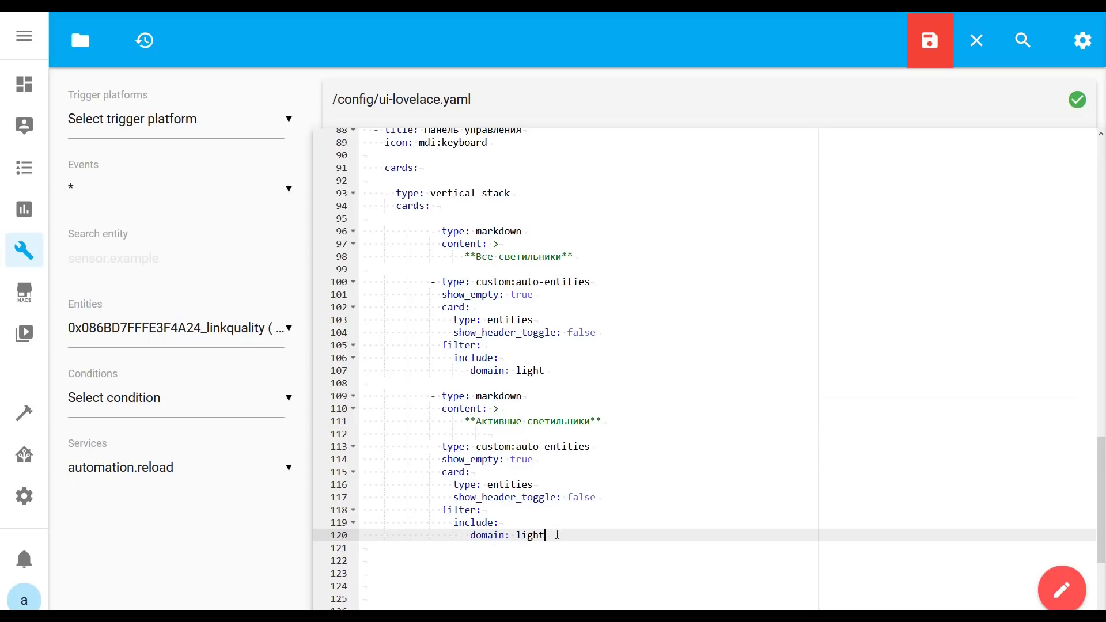
Step: Add state: 'on' to the second auto-entities card's light filter and save the file
left_click(367, 549)
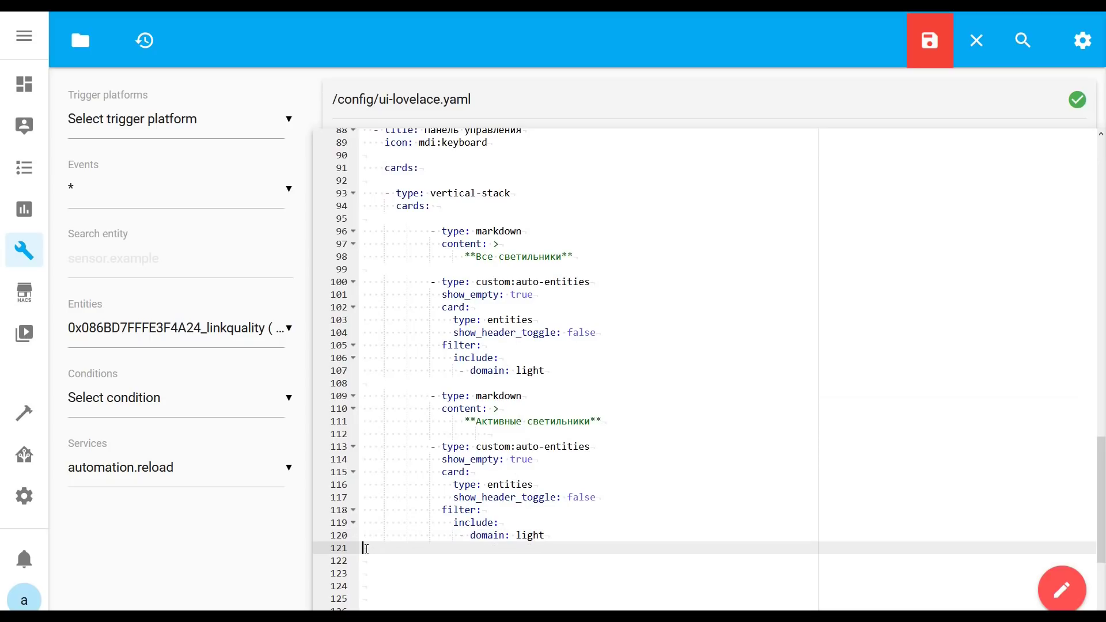
type("state: 'on'")
left_click(929, 53)
Step: Switch to the Обзор dashboard and refresh it to load the filtered active lights card
left_click(195, 17)
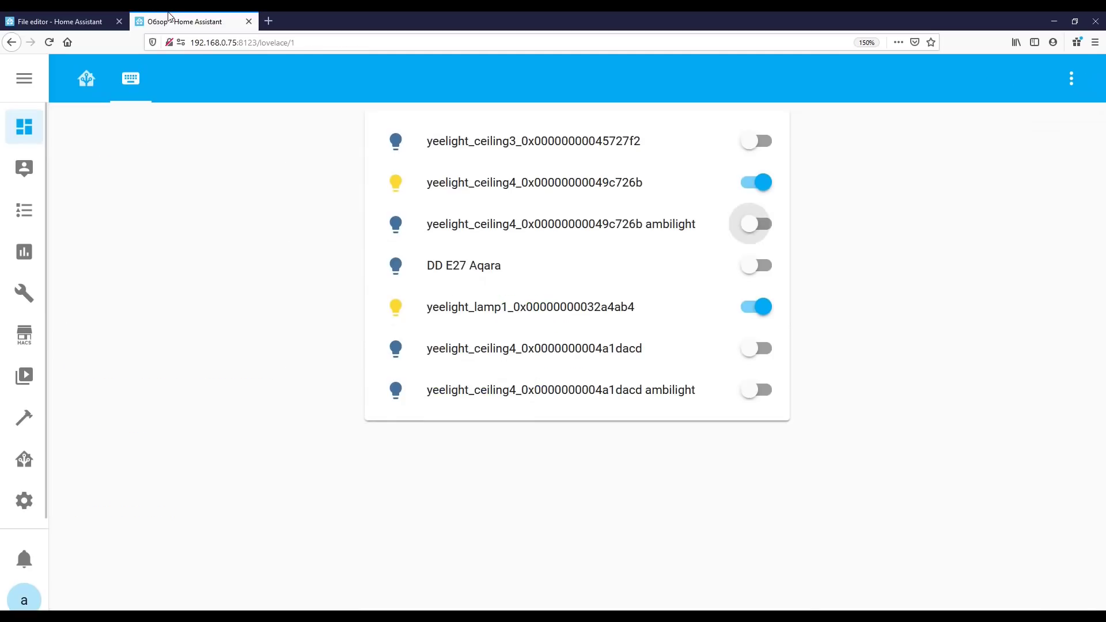
left_click(1070, 40)
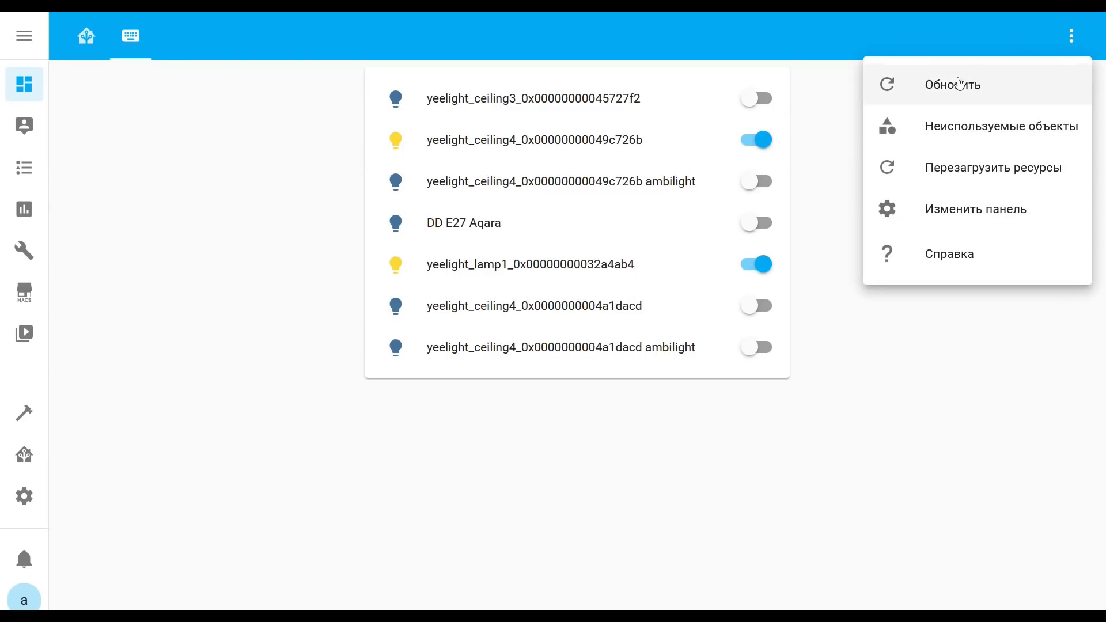
left_click(947, 85)
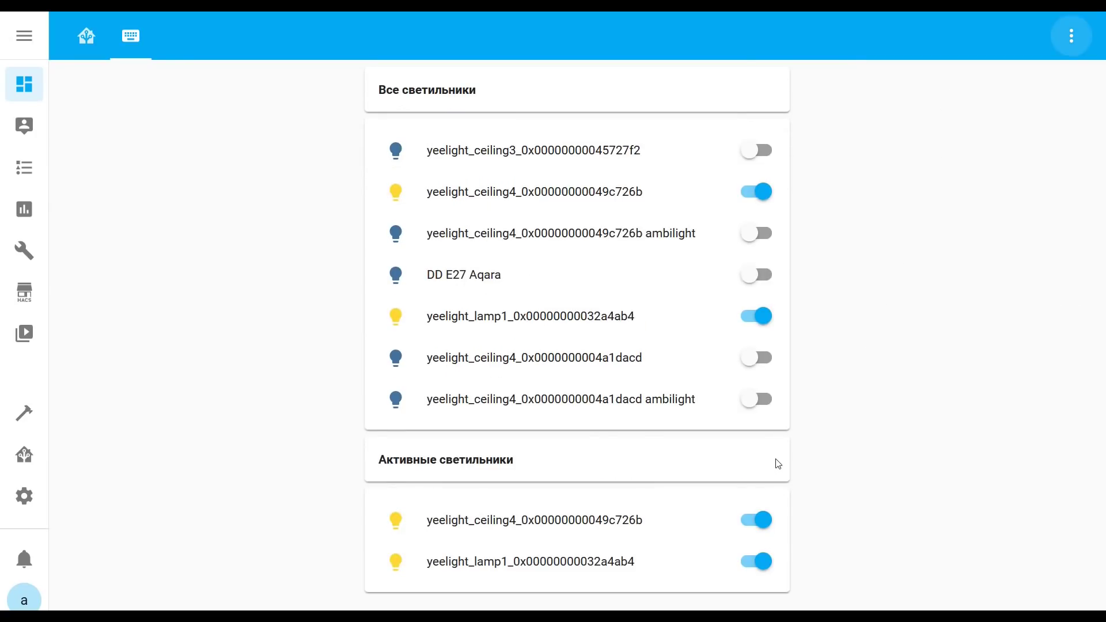
left_click(758, 406)
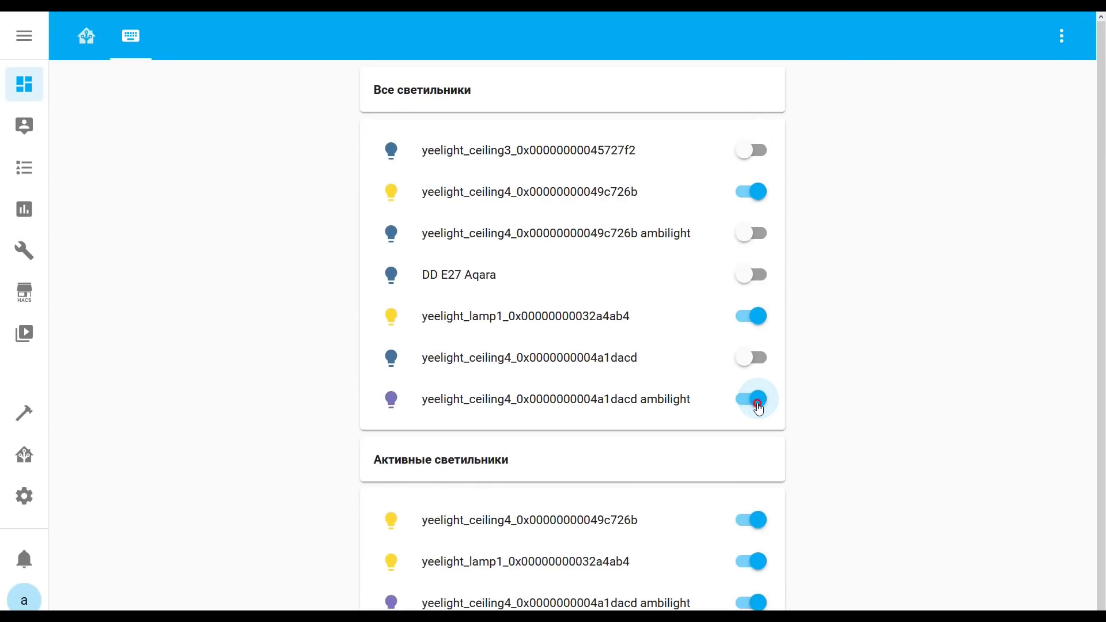
left_click(758, 407)
left_click(759, 358)
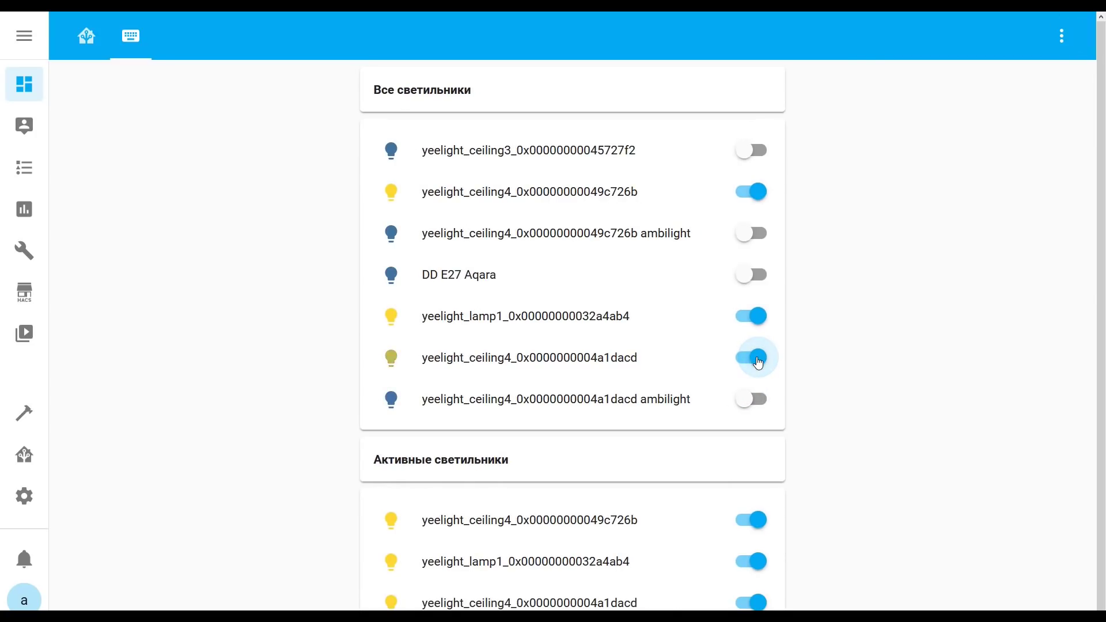
left_click(759, 361)
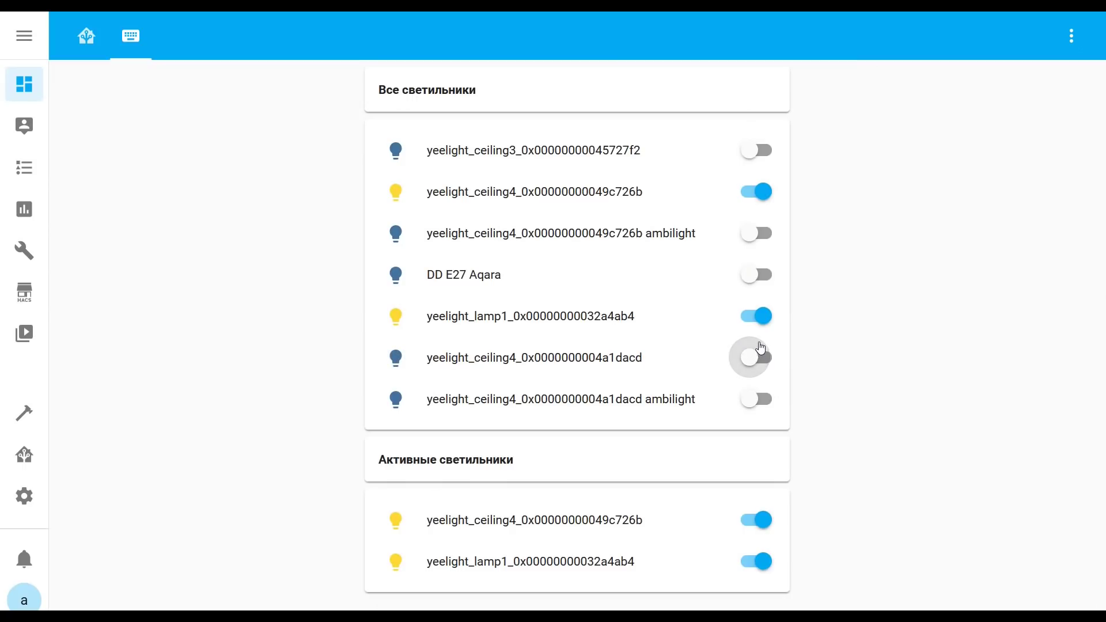
left_click(762, 323)
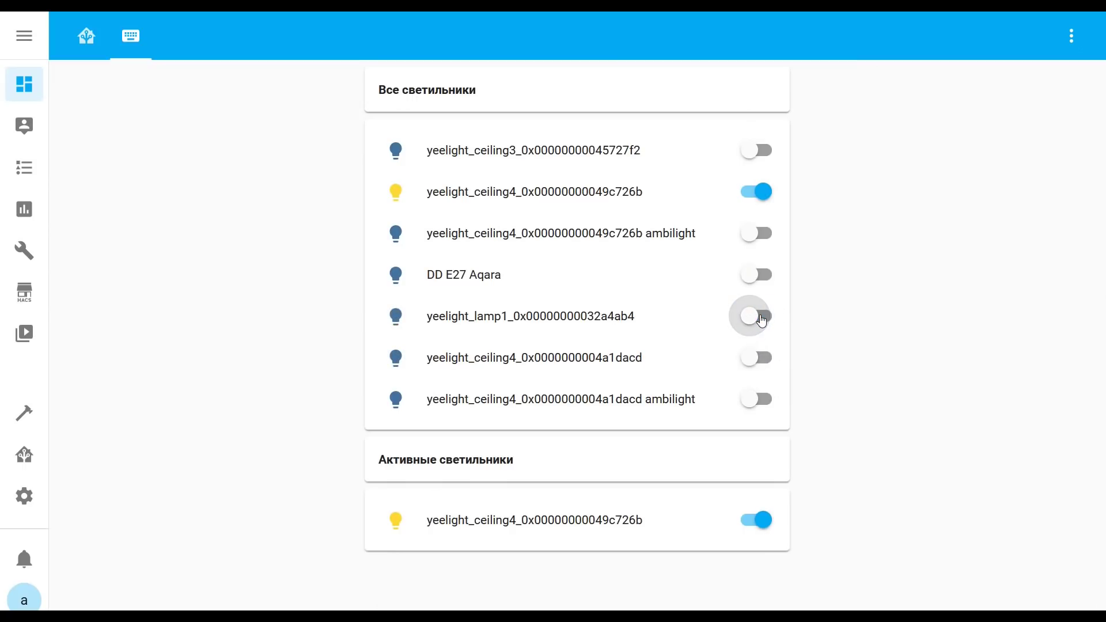
left_click(762, 321)
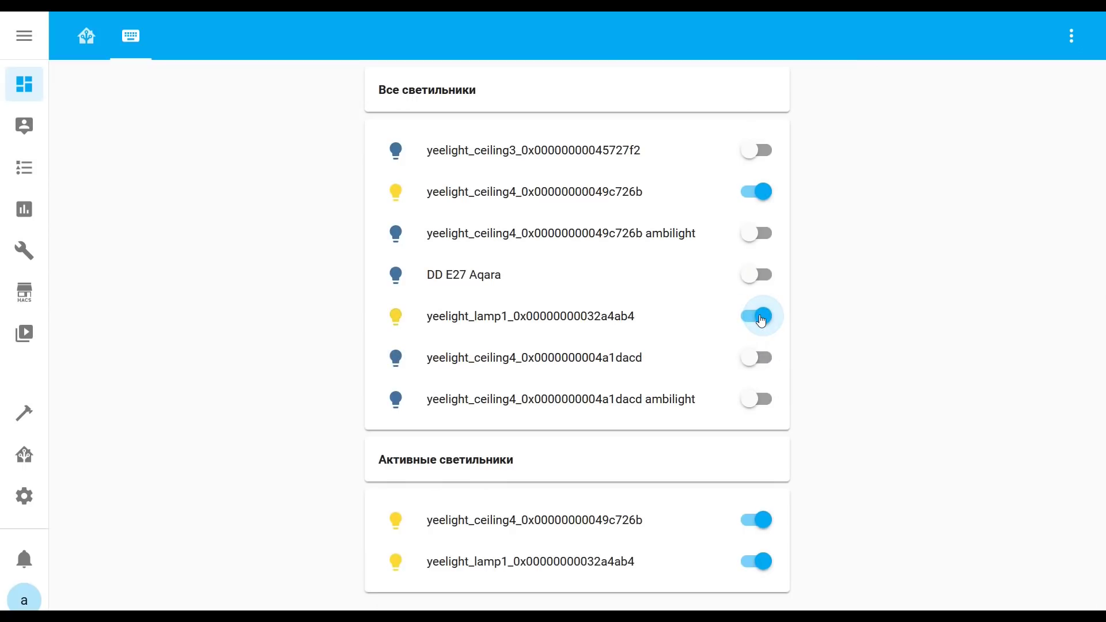
left_click(761, 321)
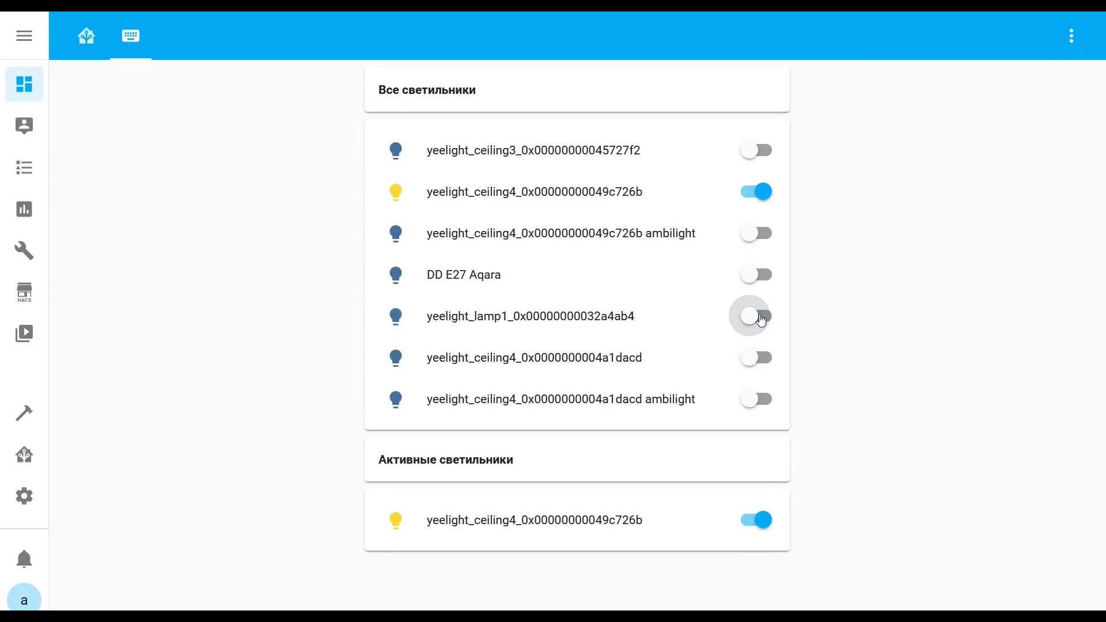
left_click(761, 321)
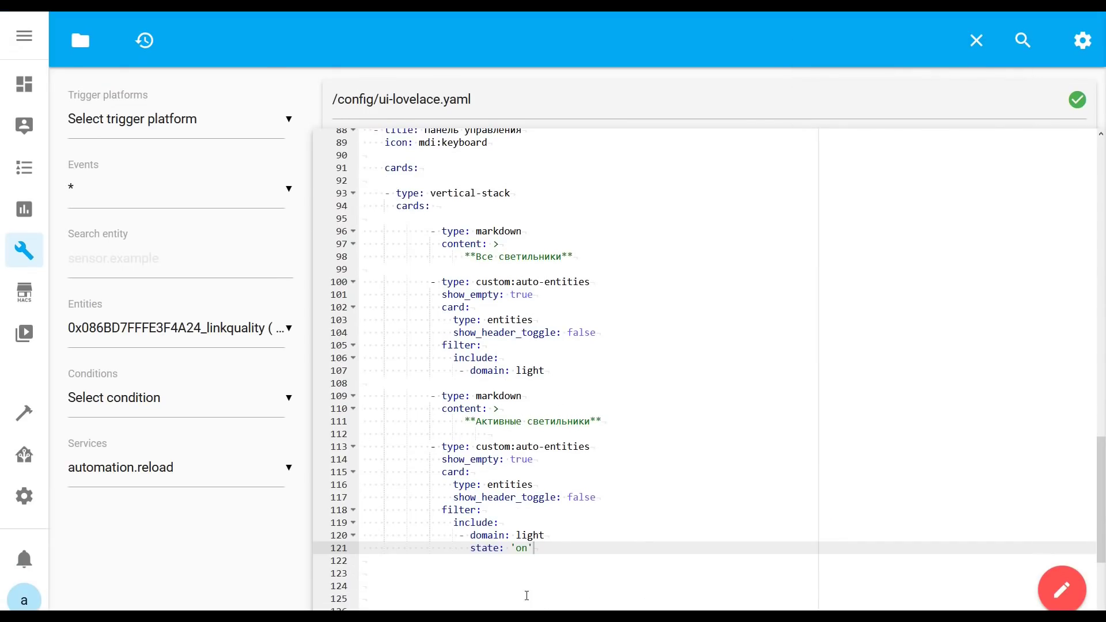
Step: In ui-lovelace.yaml, add options with secondary_info: last-changed under the active lights filter's state: 'on' line and save the file
left_click(363, 562)
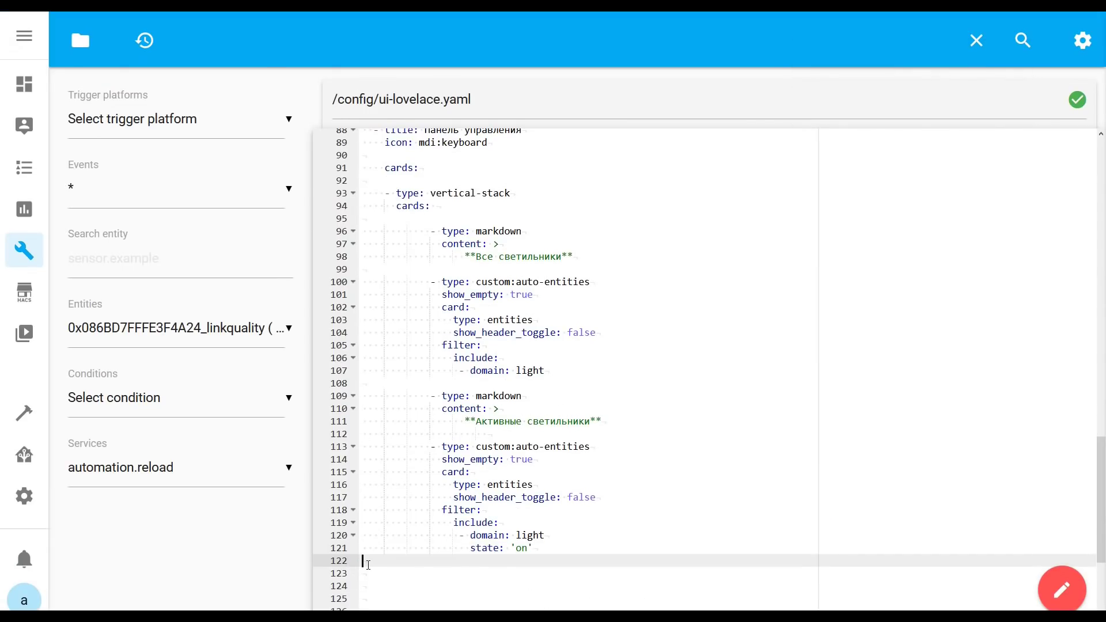
scroll(369, 564, "down", 5)
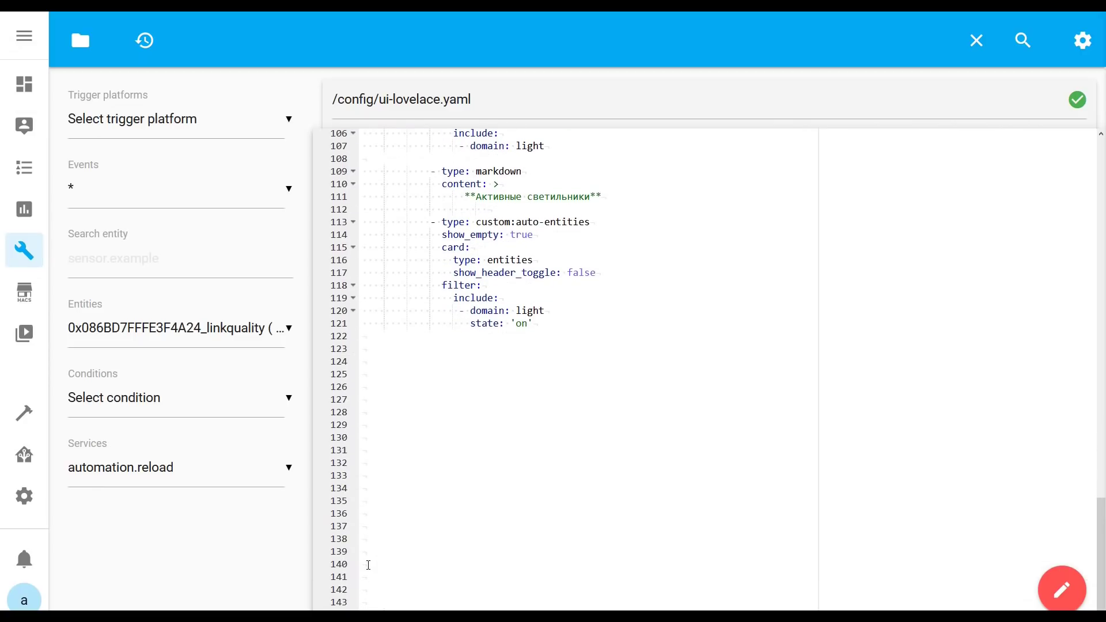
left_click(365, 340)
type("options:                       secondary_info: last-changed")
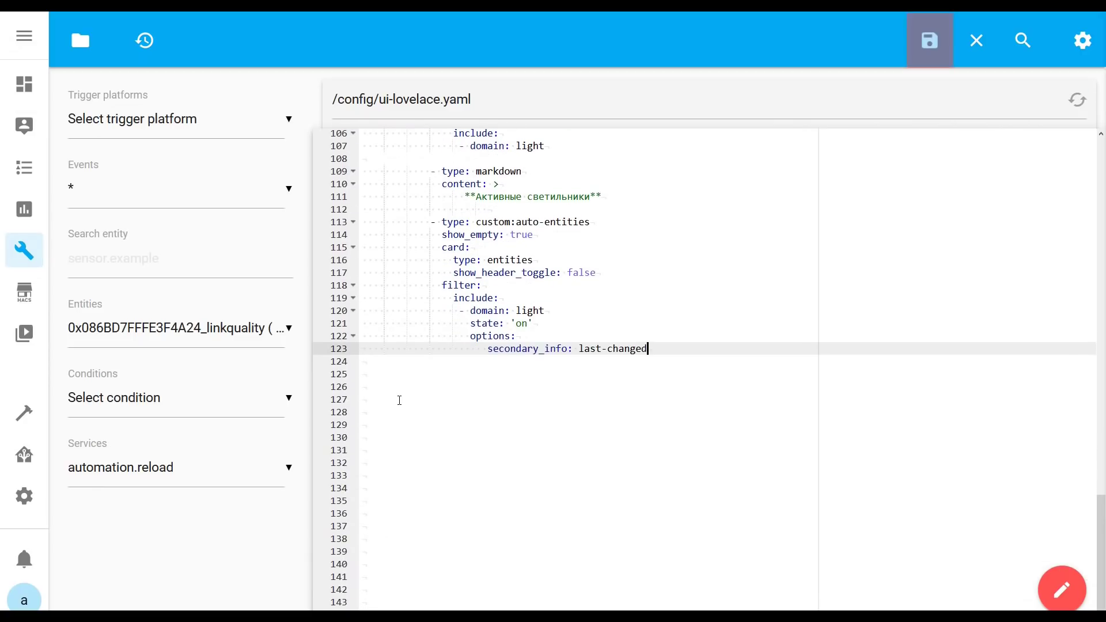
left_click(934, 50)
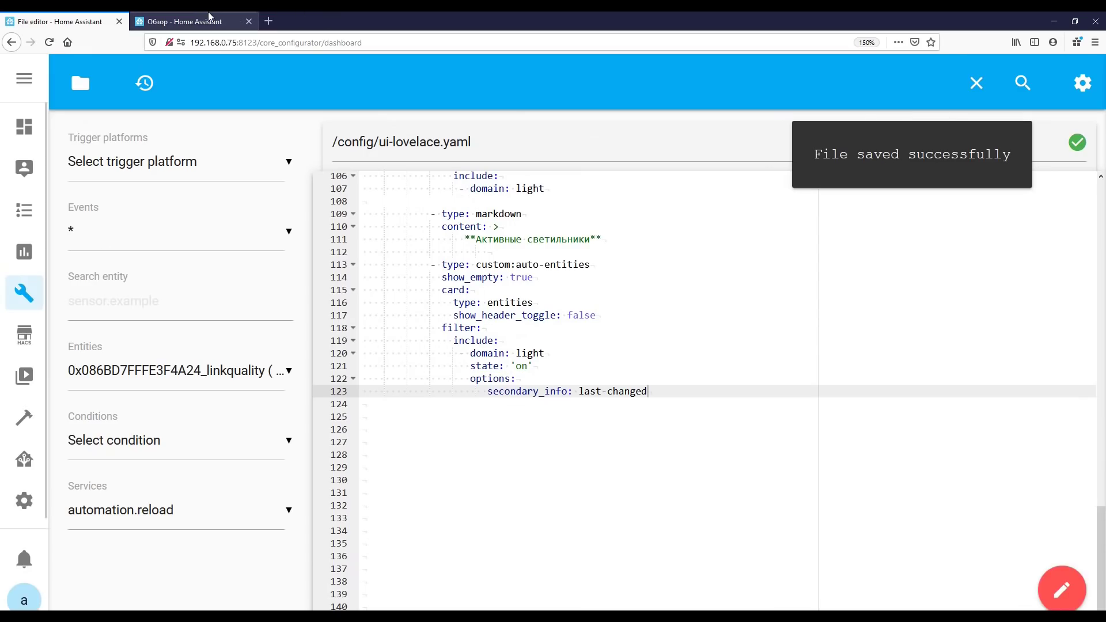
Step: Return to the Обзор dashboard and refresh it to load the last-changed option
left_click(262, 16)
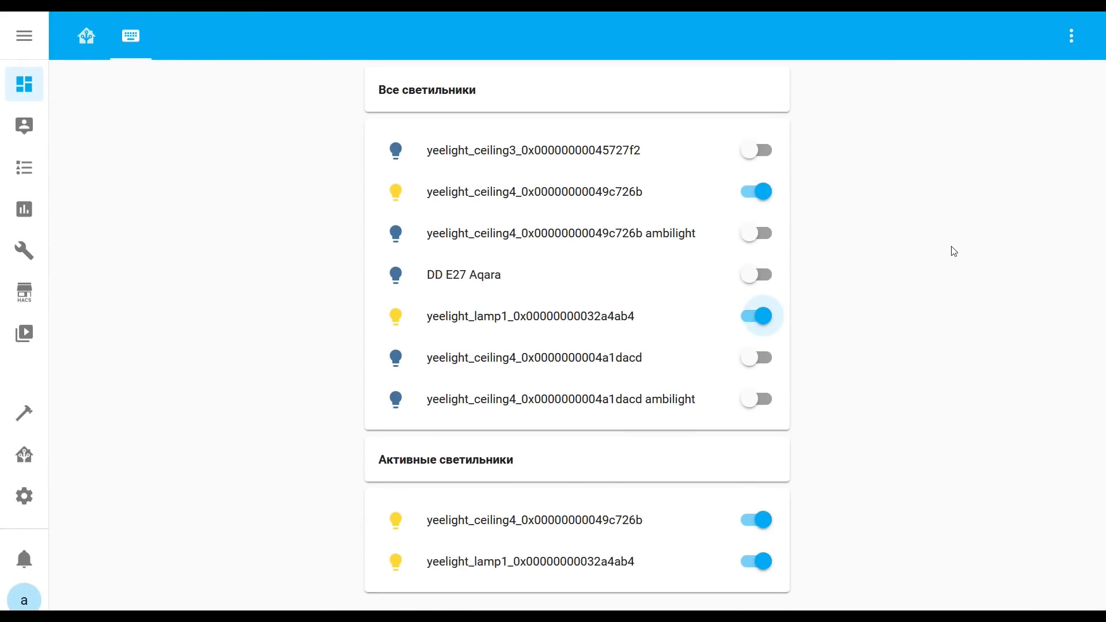
left_click(1071, 36)
left_click(980, 84)
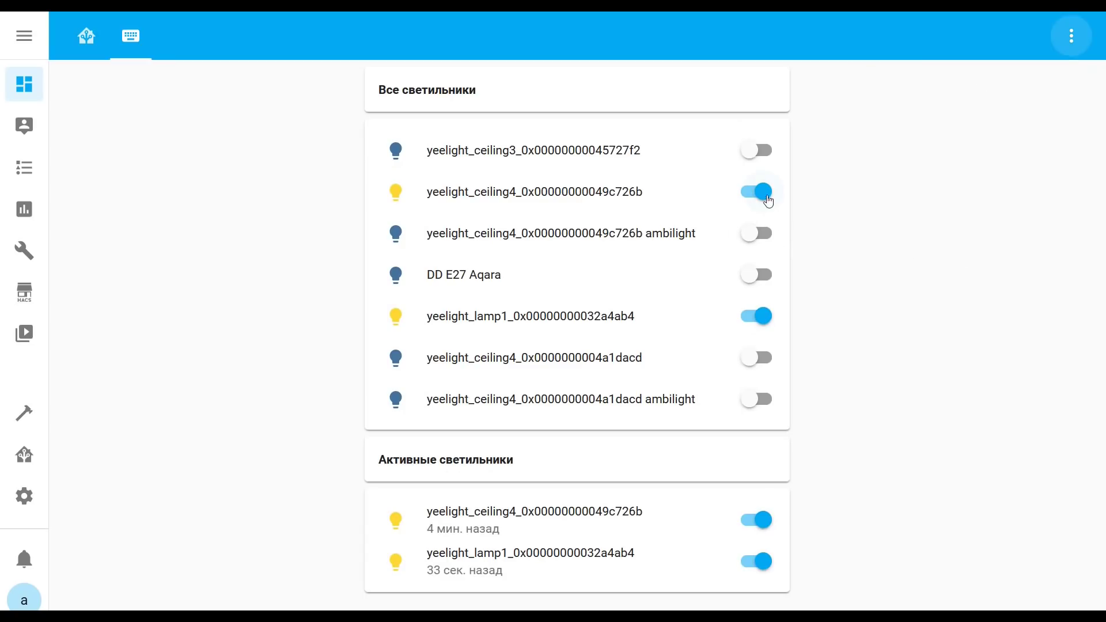
left_click(761, 157)
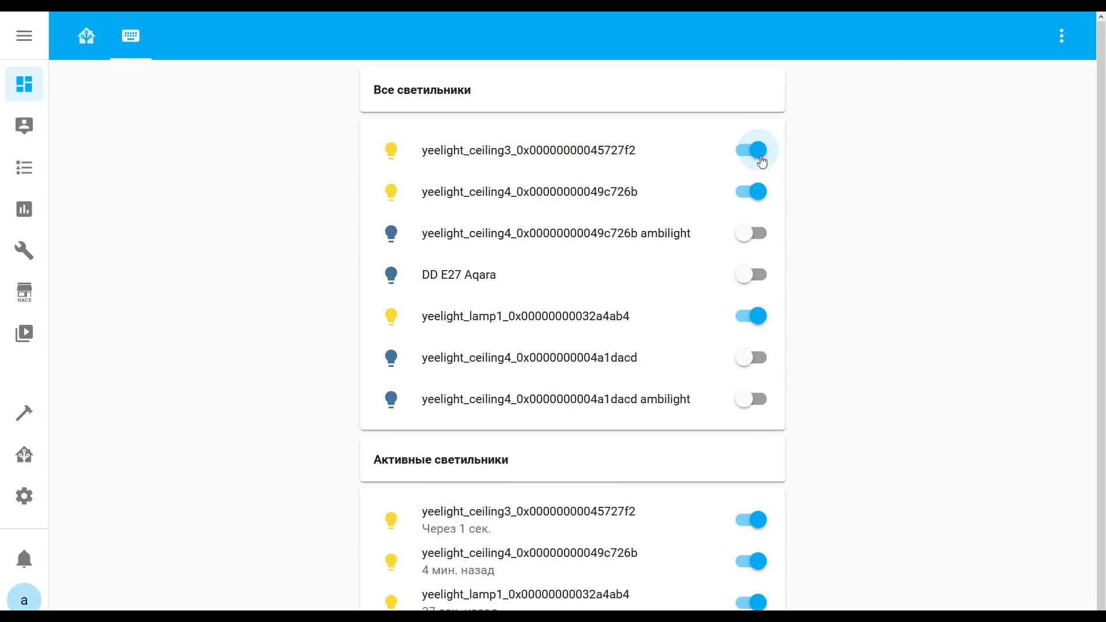
left_click(760, 159)
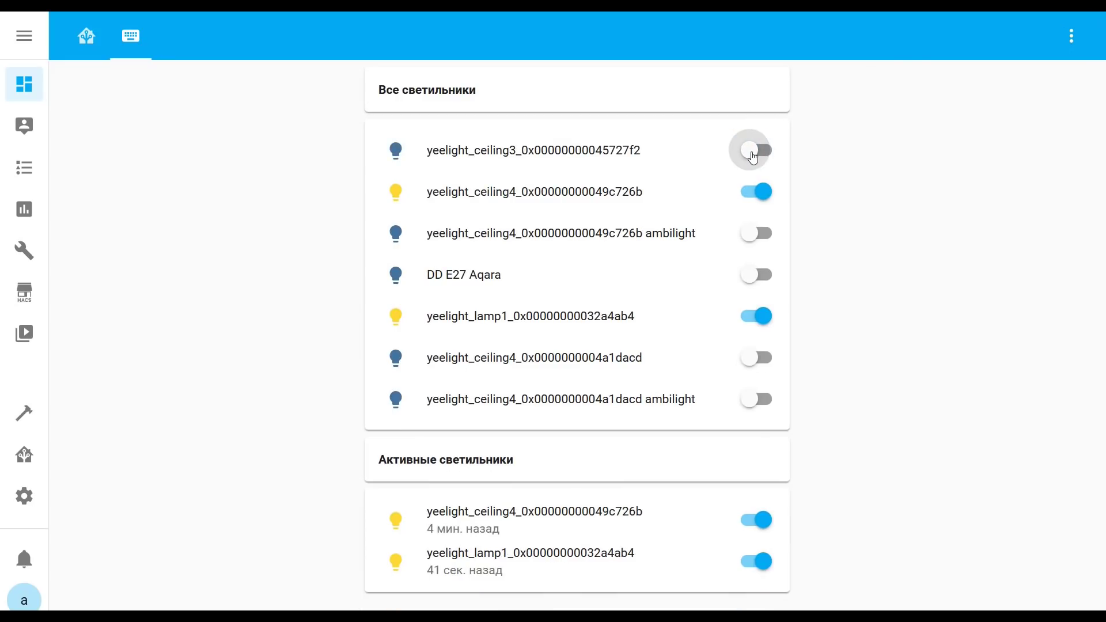
left_click(753, 157)
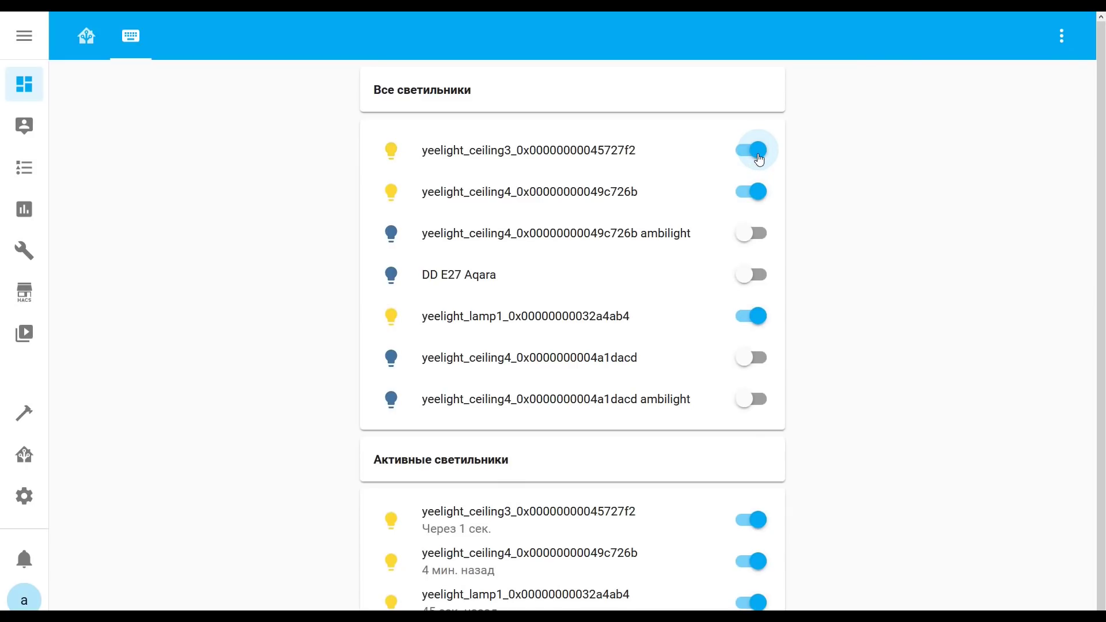
left_click(756, 159)
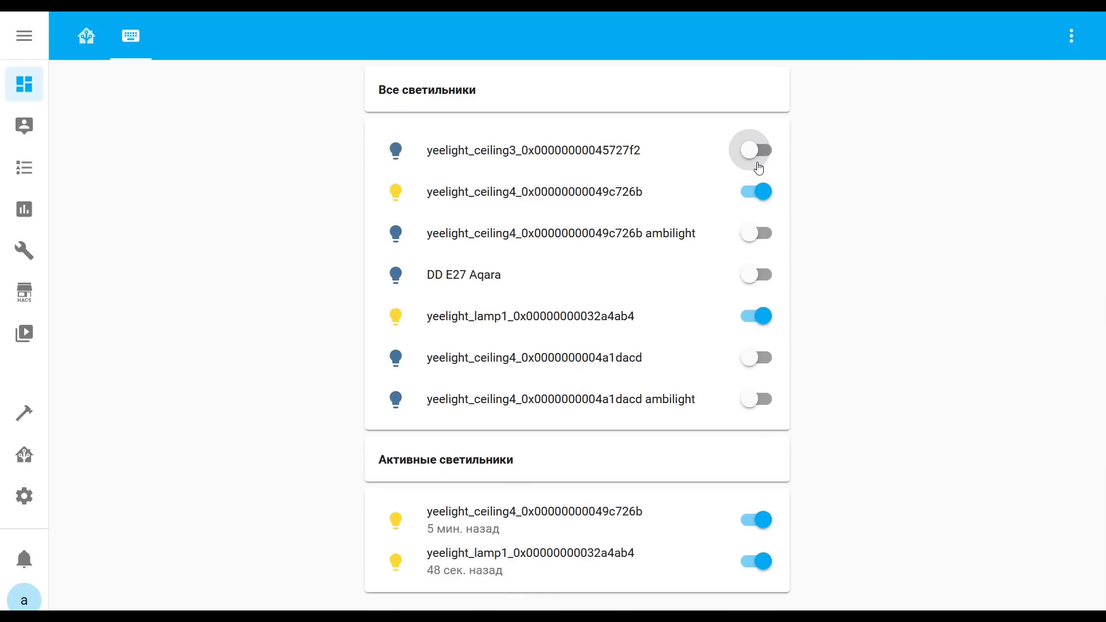
left_click(755, 400)
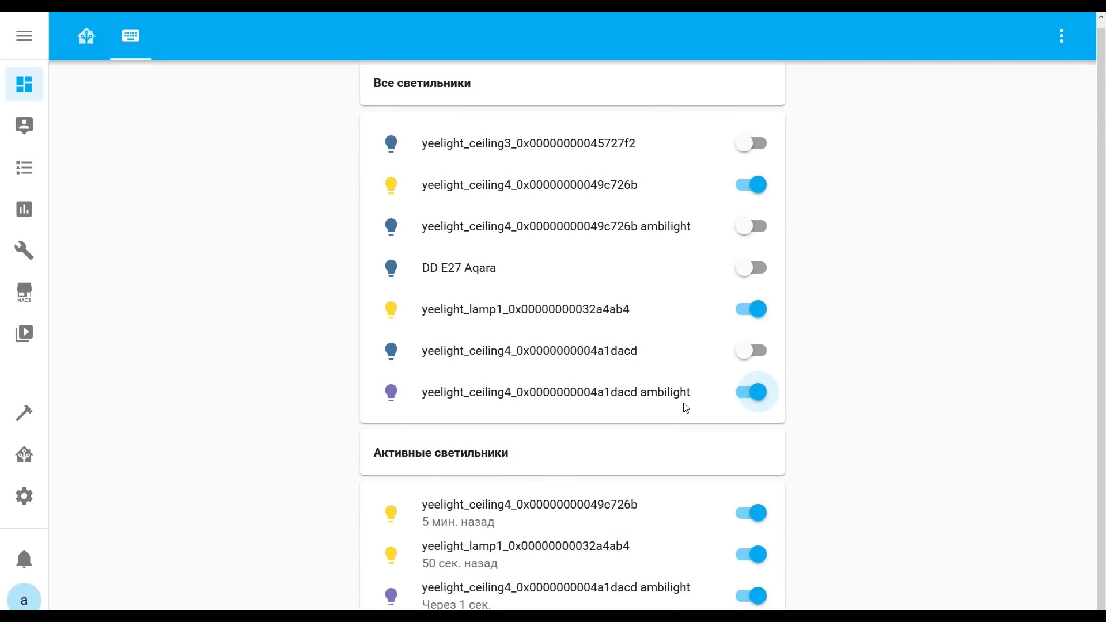
left_click(760, 398)
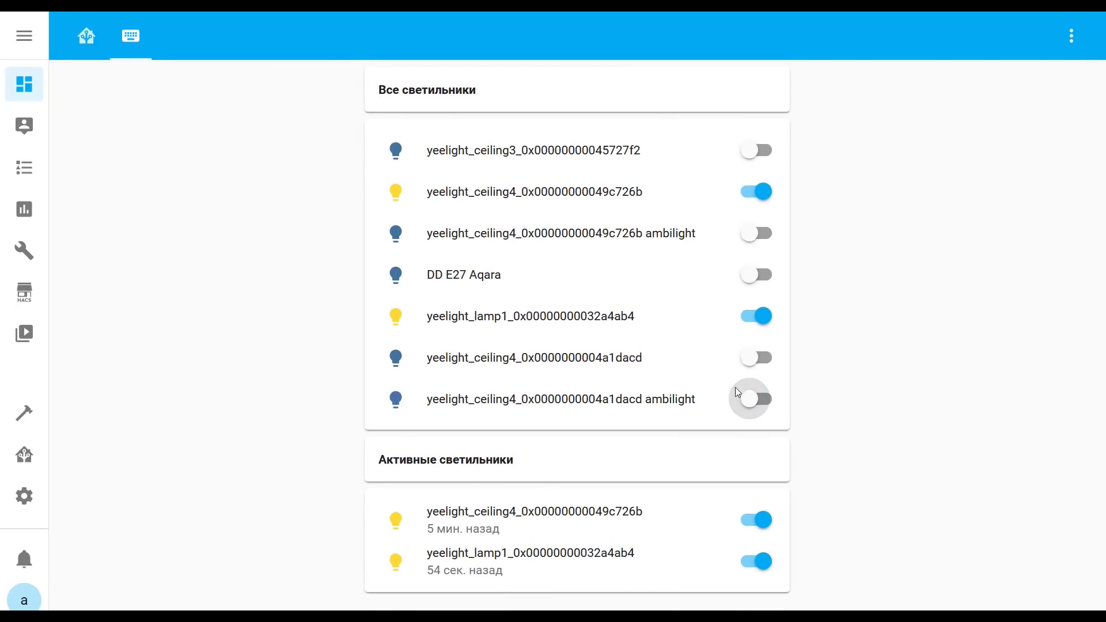
Step: In ui-lovelace.yaml, add a markdown card **Активные переключатели** and a custom:auto-entities card with domain: switch, state: 'on' and secondary_info: last-changed; save the file
left_click(59, 17)
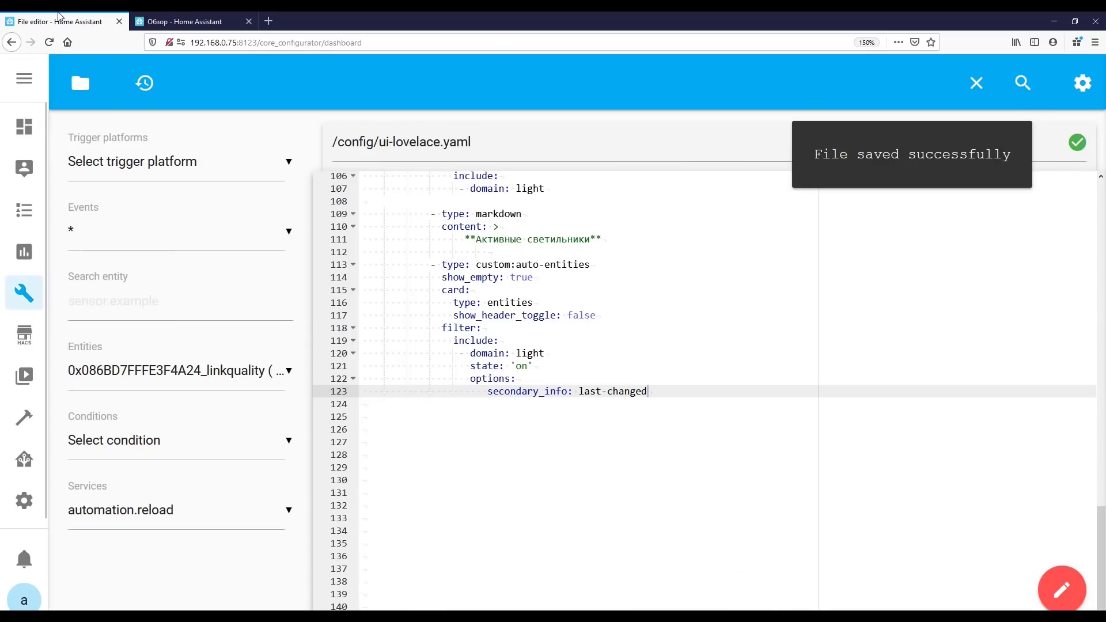
key("F11")
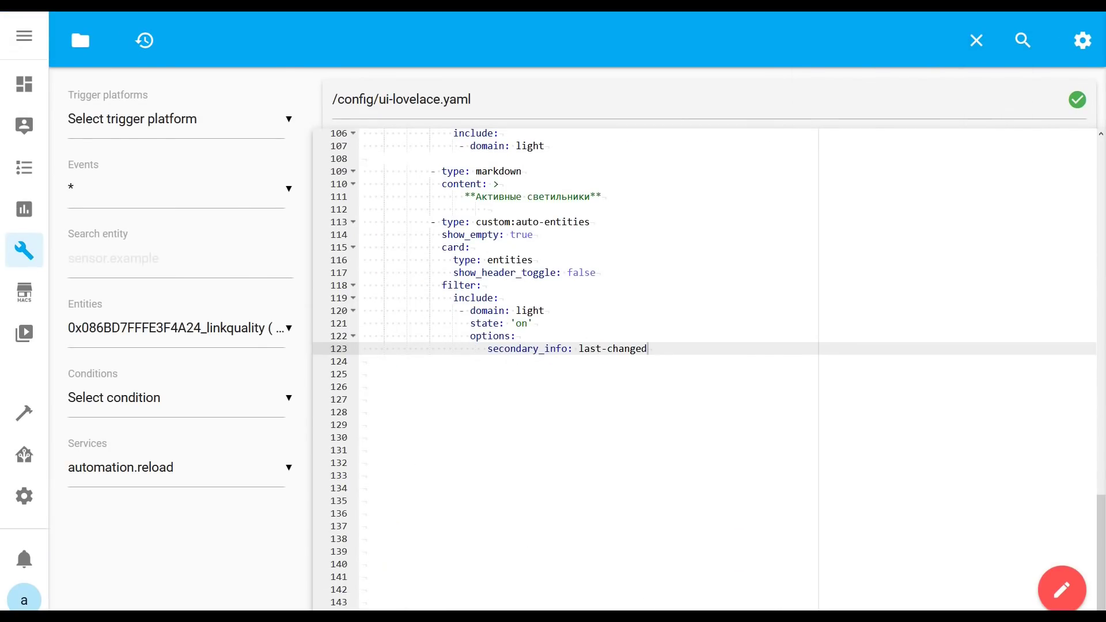
left_click(369, 386)
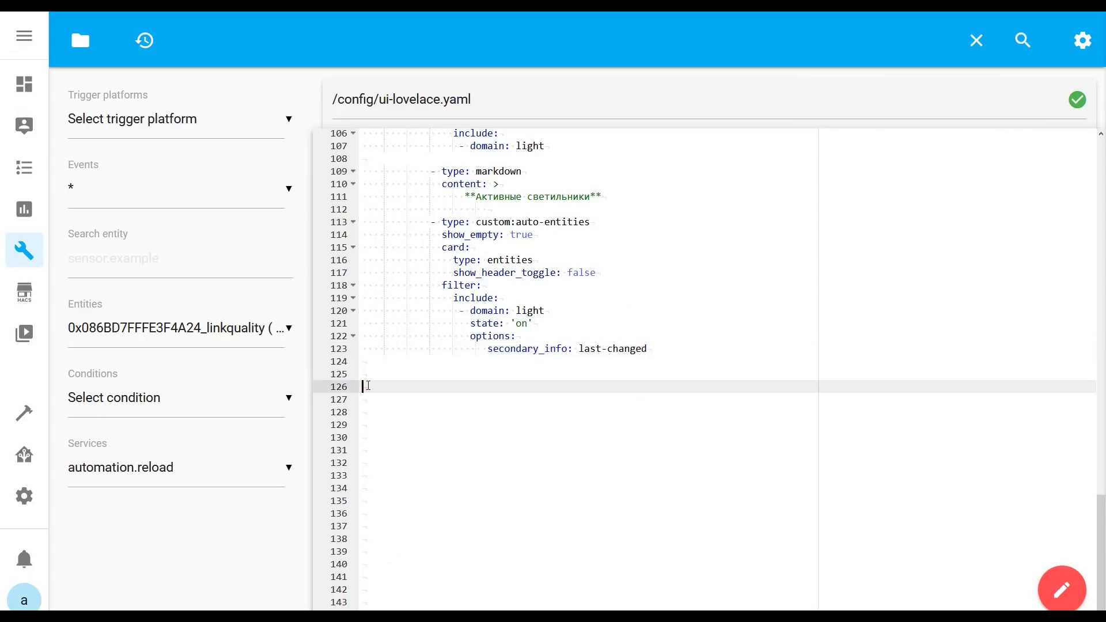
type("- type: markdown               content: >                   **Активные переключатели**             - type: custom:auto-entities               show_empty: true               card:                 type: entities                 show_header_toggle: false               filter:                 include:                   - domain: switch                     state: 'on'                     options:                       secondary_info: last-changed")
left_click_drag(521, 514, 551, 513)
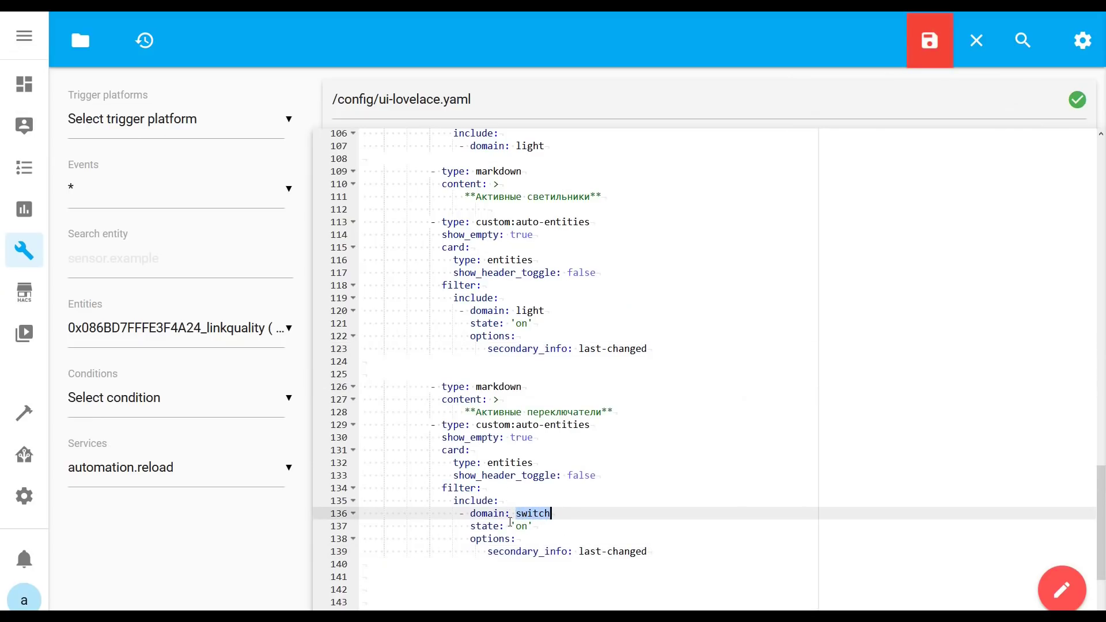
left_click(925, 56)
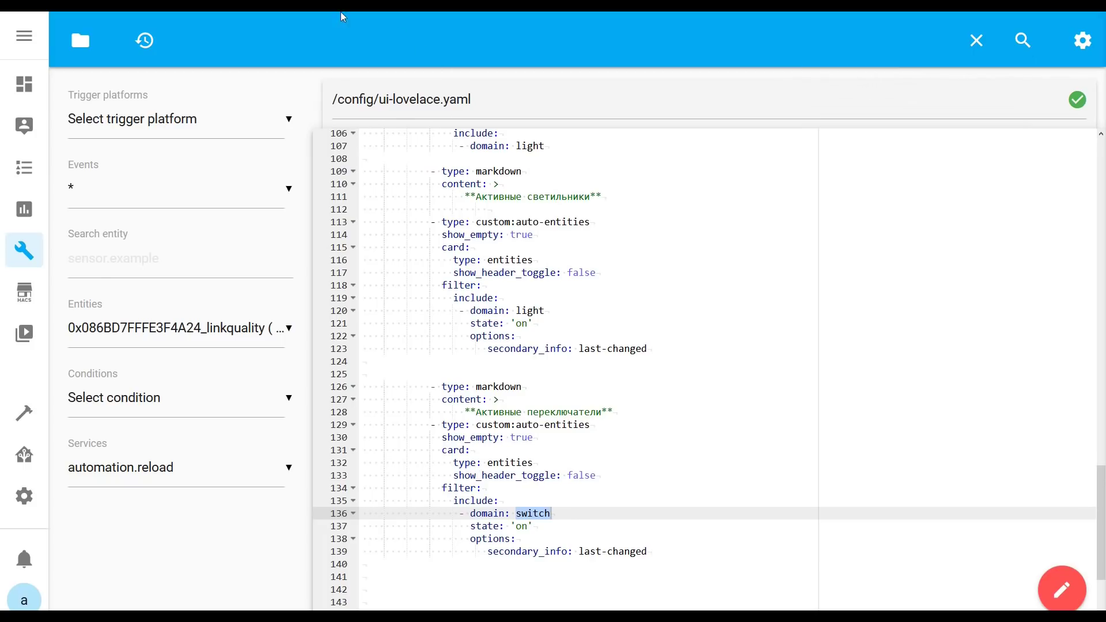
Step: Refresh the Обзор dashboard and look through the new list of active switches
left_click(203, 17)
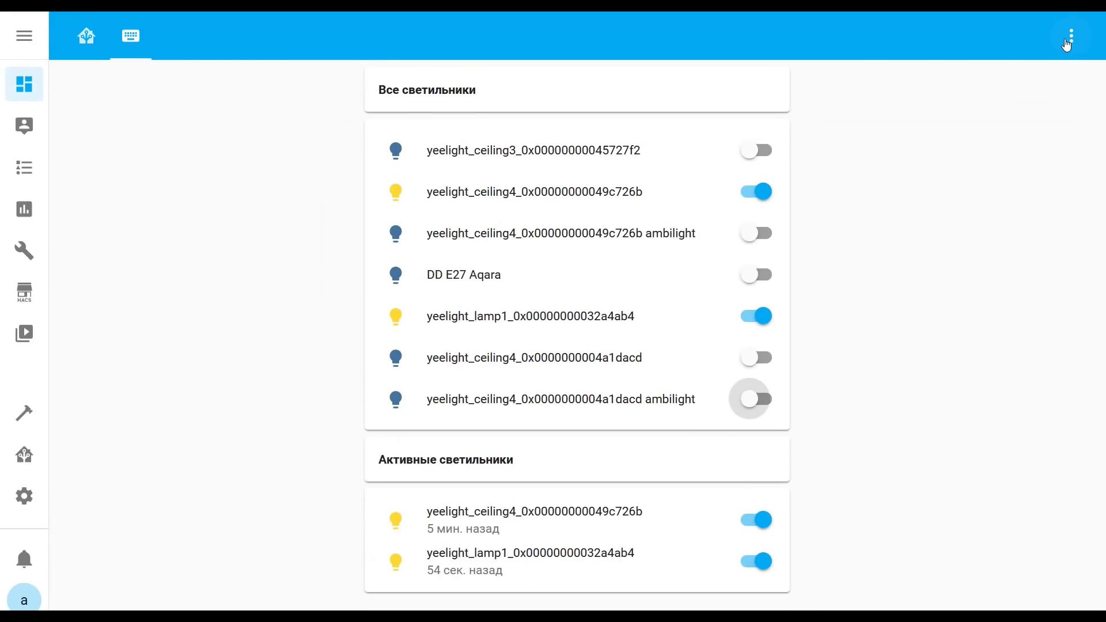
left_click(1067, 45)
left_click(998, 84)
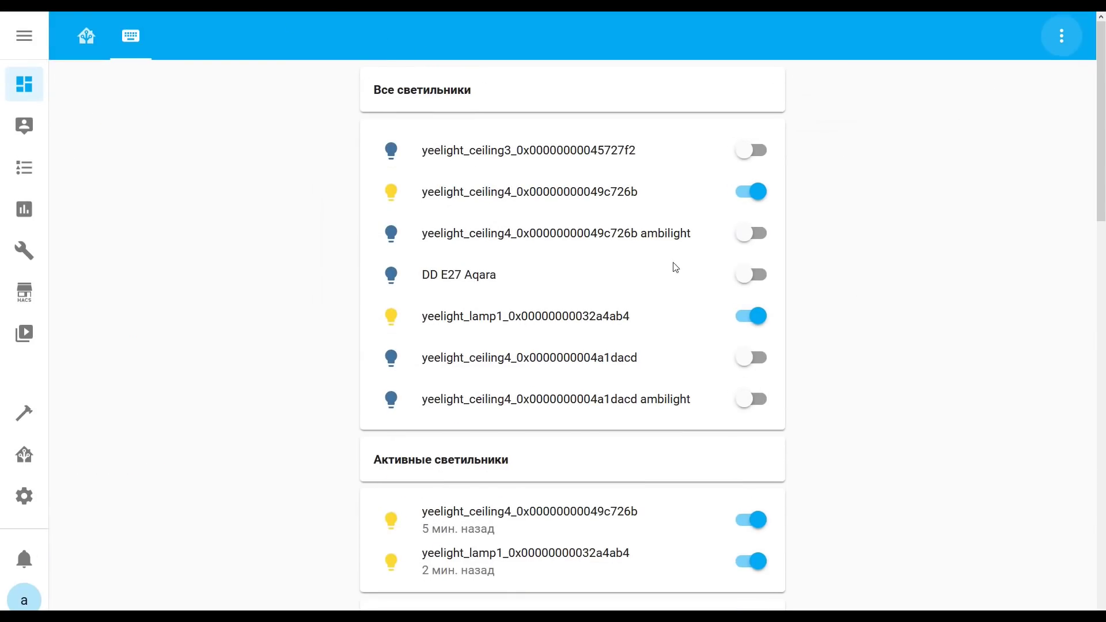
scroll(675, 268, "down", 18)
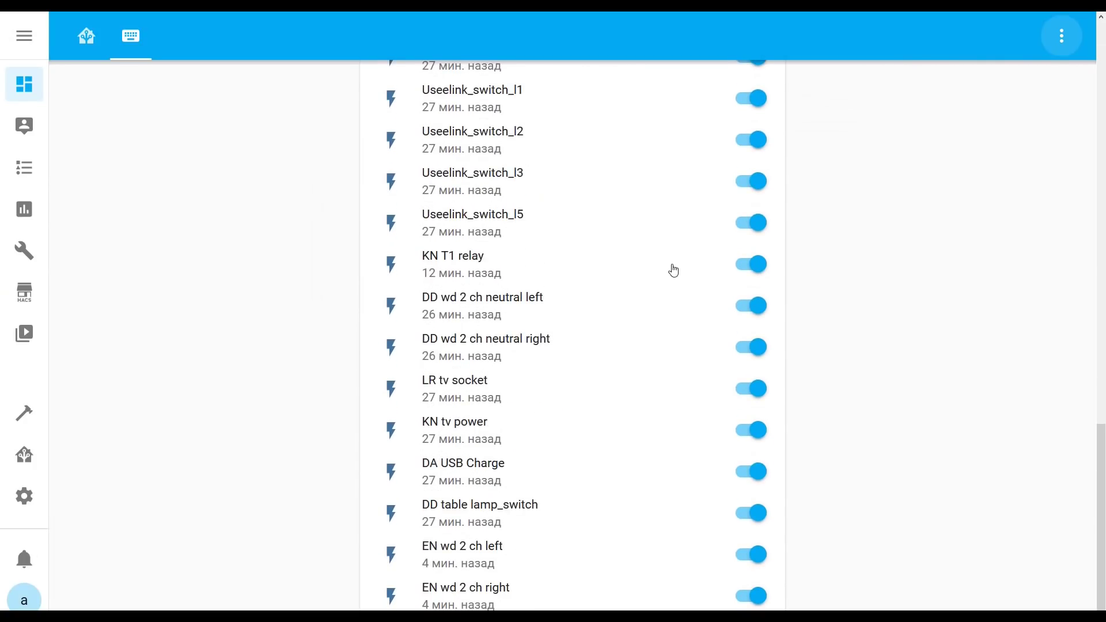
scroll(674, 270, "up", 18)
scroll(673, 270, "down", 18)
scroll(672, 271, "up", 18)
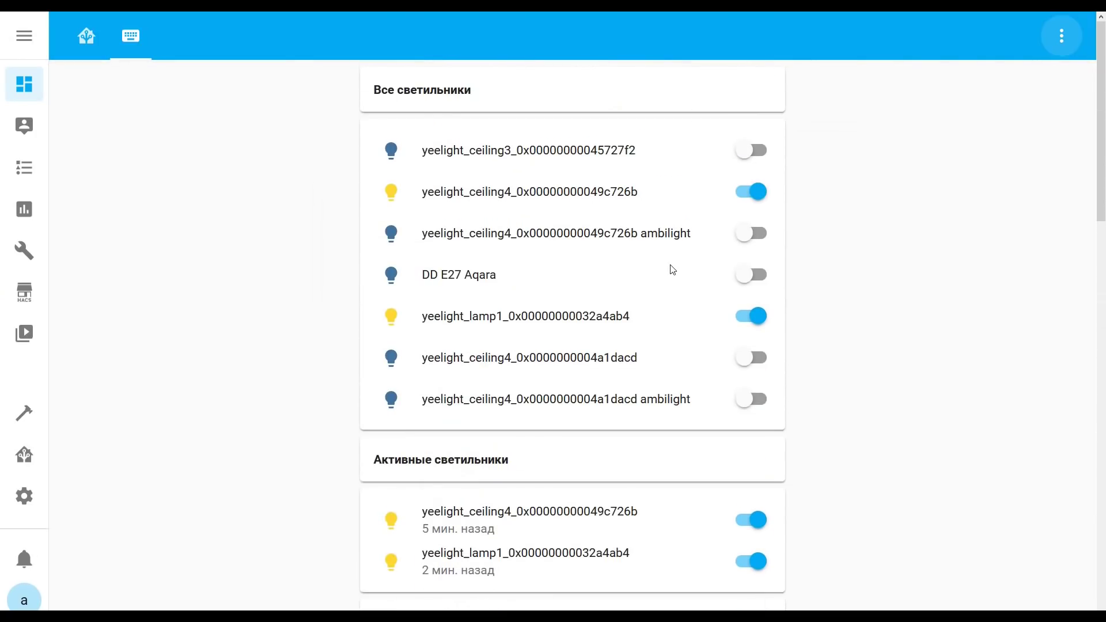
Step: Switch to the File editor and start a second vertical-stack with an empty cards: list below the switches card in ui-lovelace.yaml
key("F11")
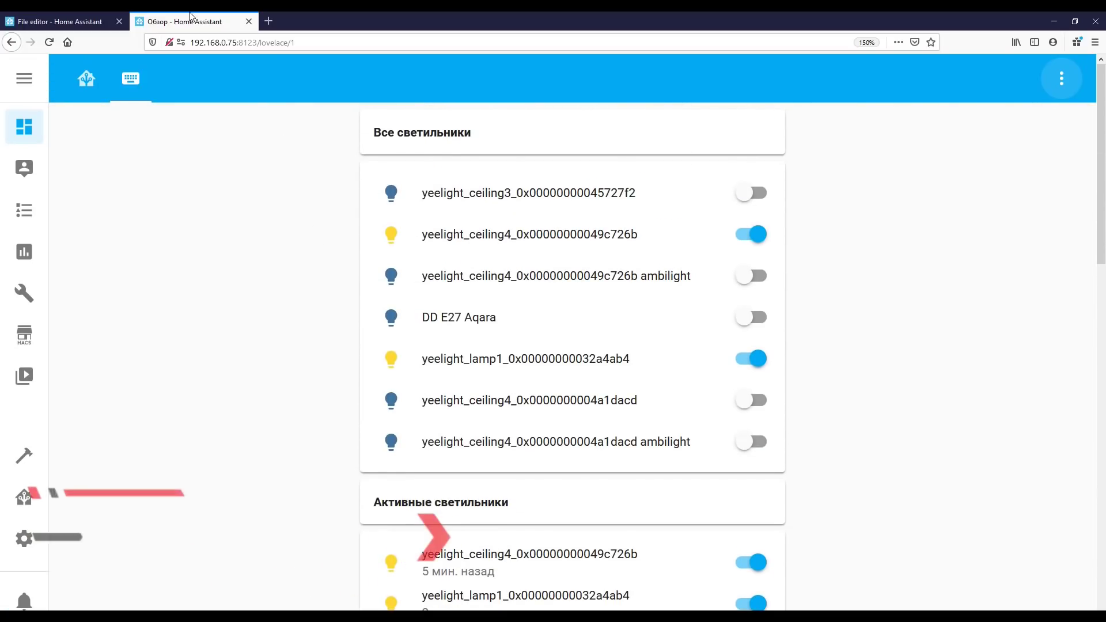
left_click(55, 22)
key("F11")
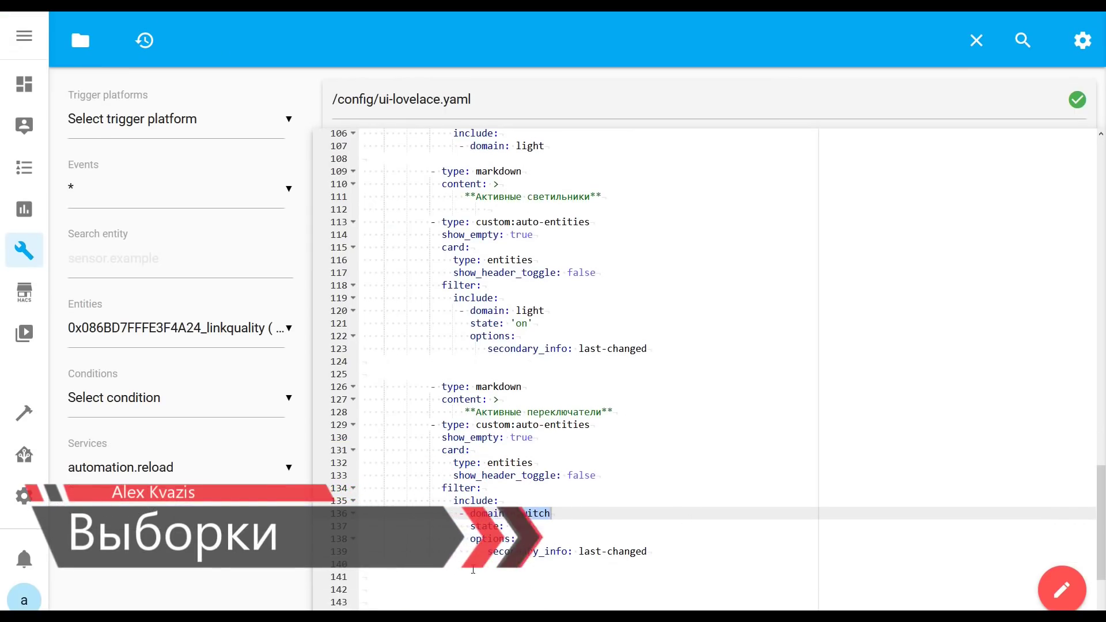
left_click(365, 576)
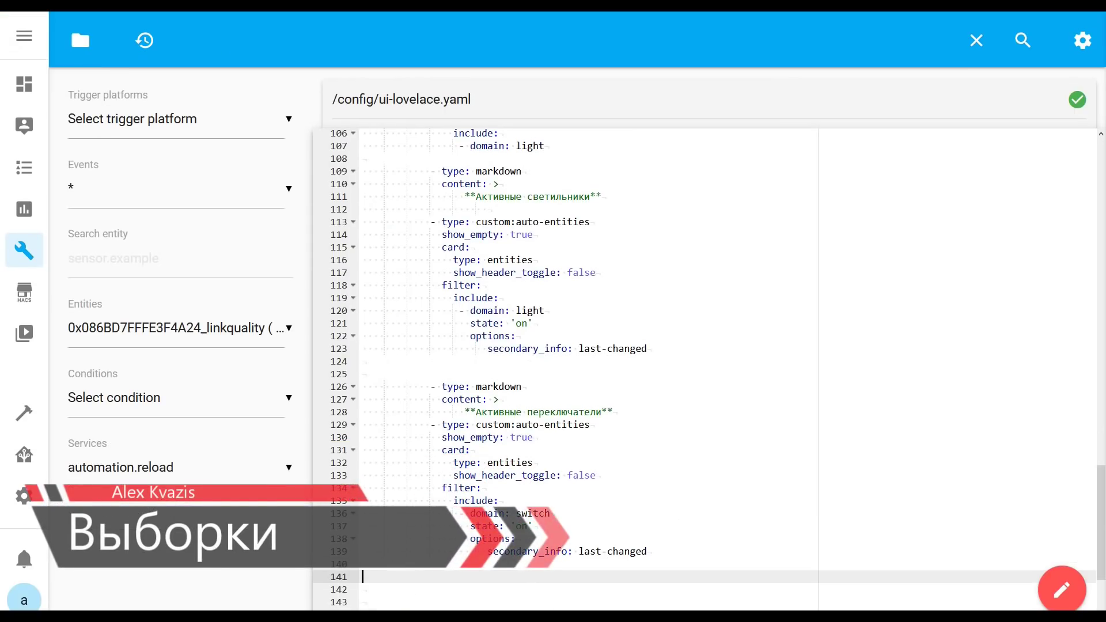
scroll(364, 578, "down", 5)
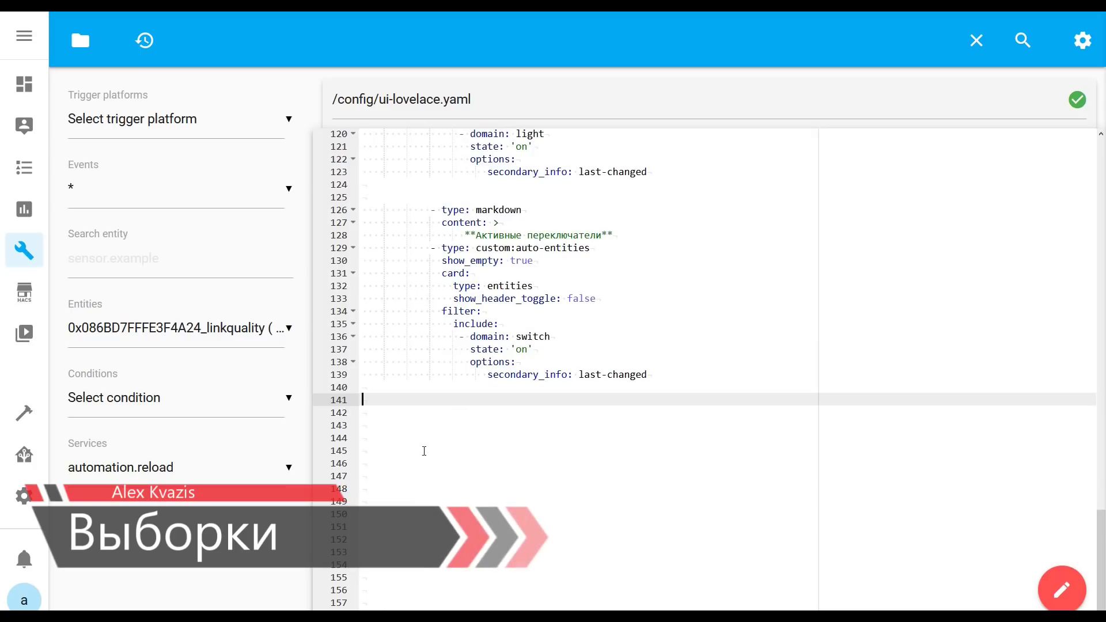
type("- type: vertical-stack       cards:")
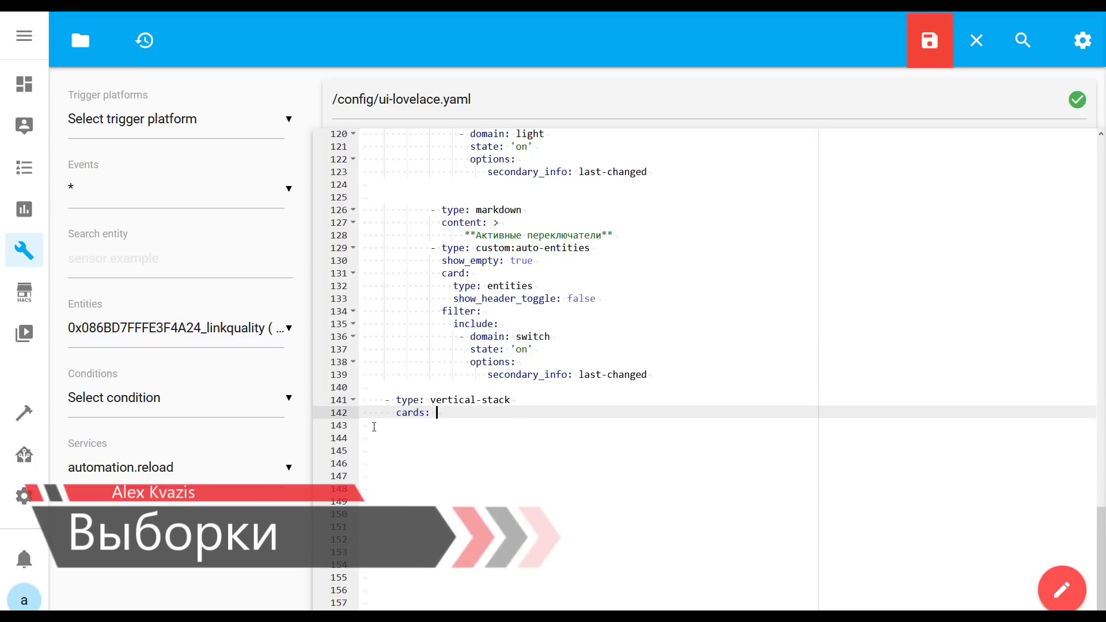
Step: Add a **Движение** markdown card and a custom:auto-entities card for entity_id binary_sensor.*occupancy, state 'on', secondary_info: last-changed to the new stack; save the file
left_click(367, 439)
scroll(367, 441, "down", 1)
left_click(366, 414)
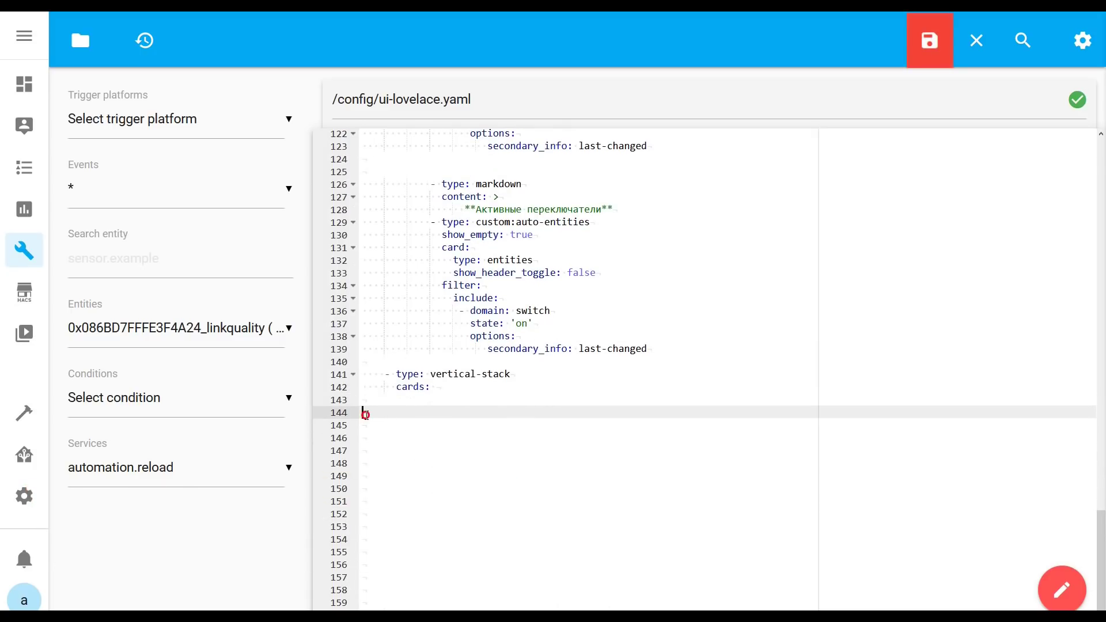
key("ctrl+v")
scroll(584, 439, "down", 5)
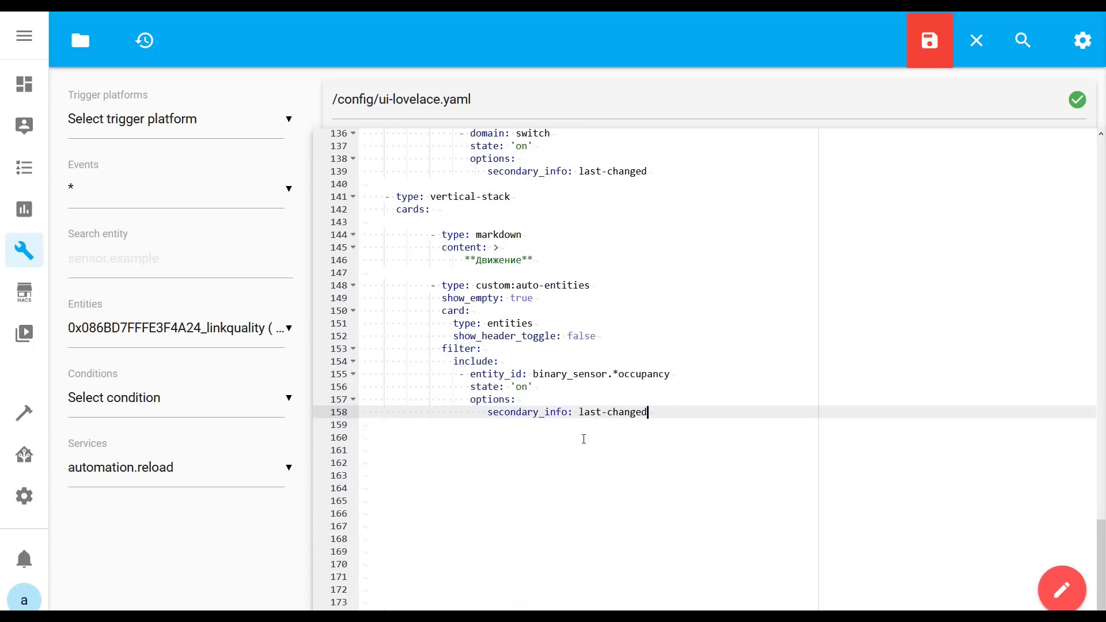
left_click(524, 324)
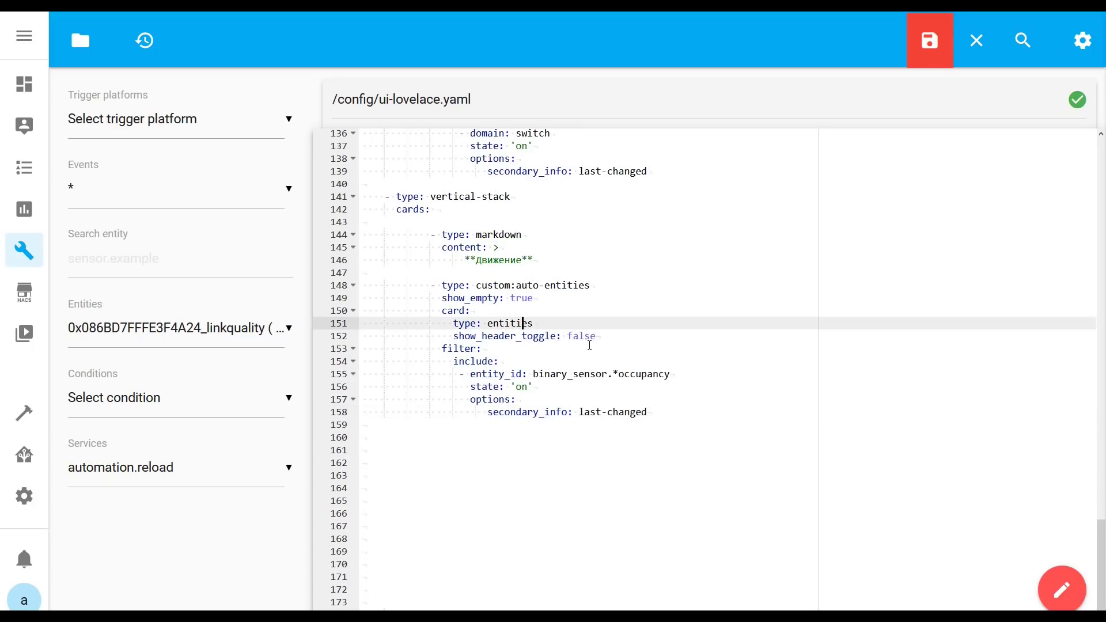
left_click(586, 337)
left_click_drag(535, 375, 678, 374)
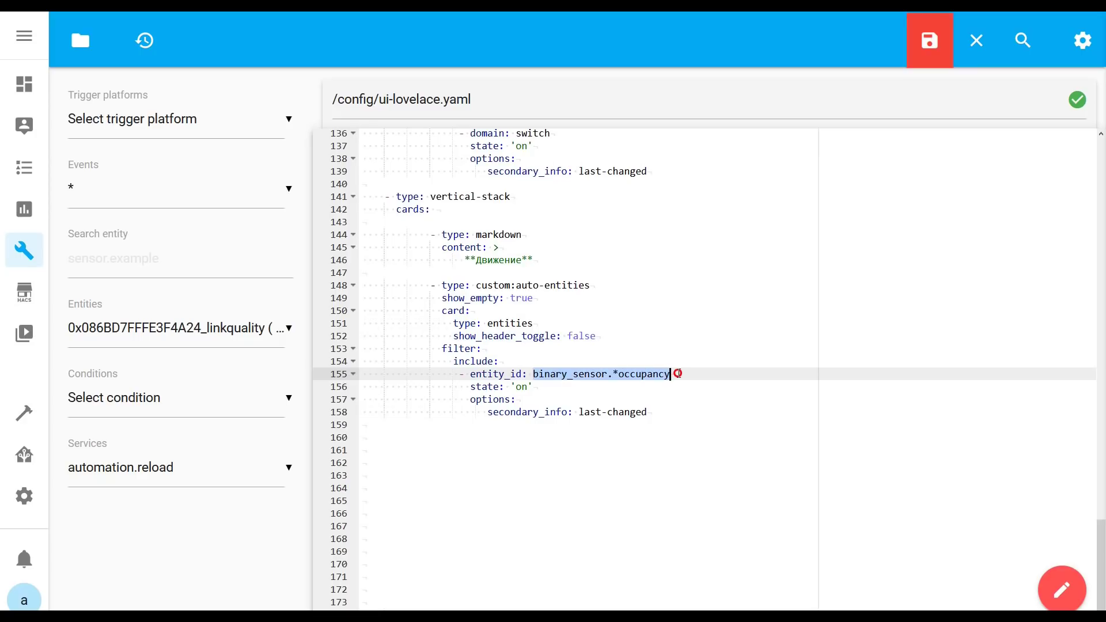
left_click(620, 374)
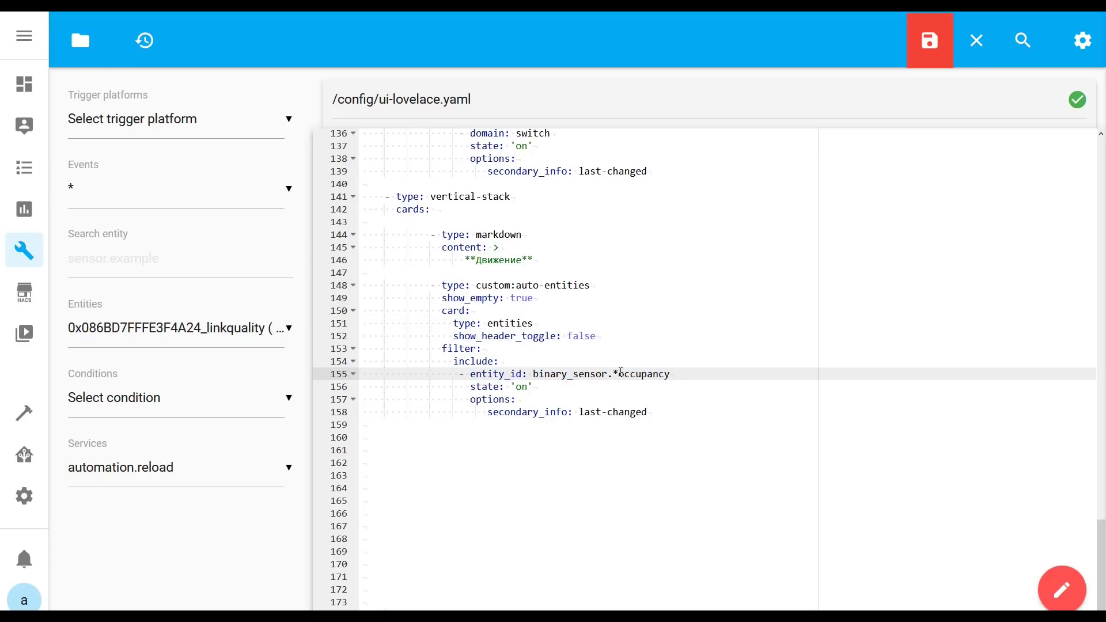
left_click_drag(613, 374, 671, 375)
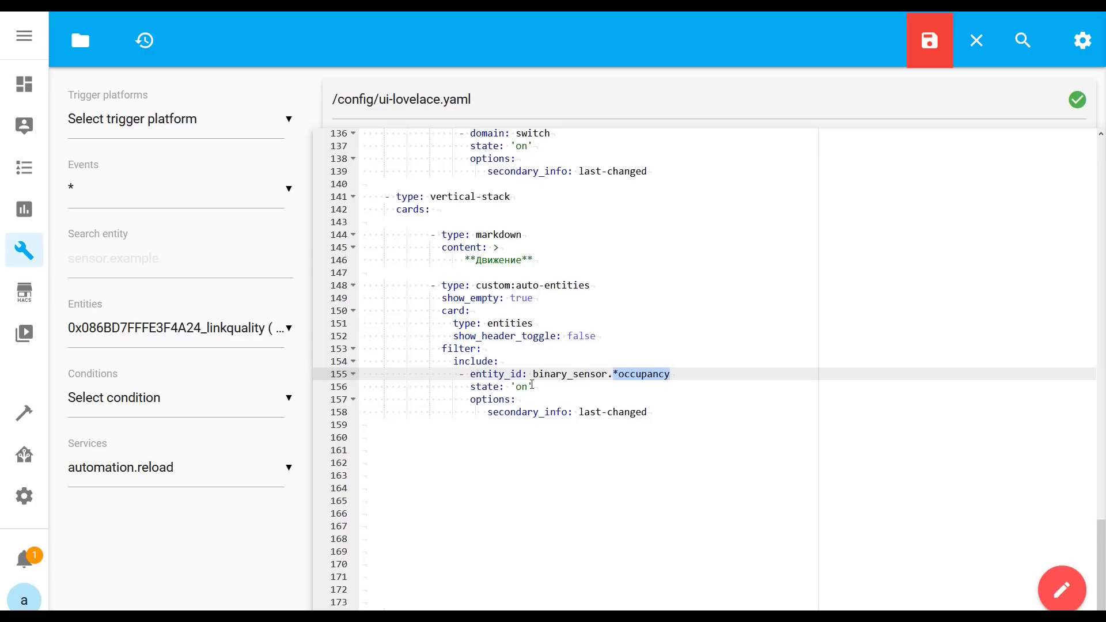
left_click(927, 62)
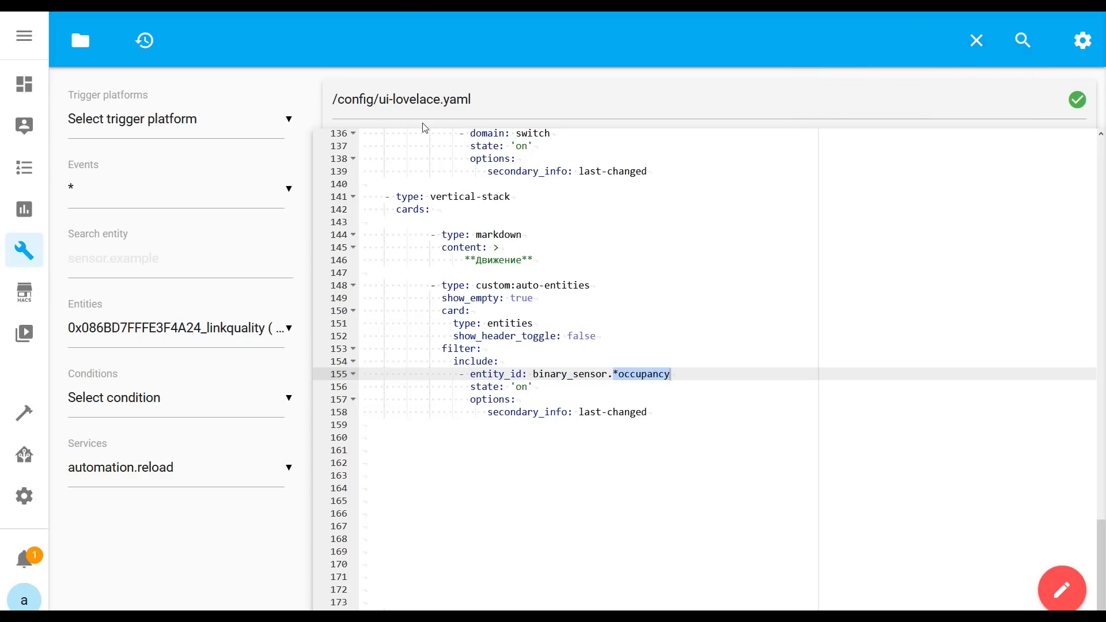
Step: Return to the Обзор dashboard and refresh it to load the motion sensor list
left_click(196, 16)
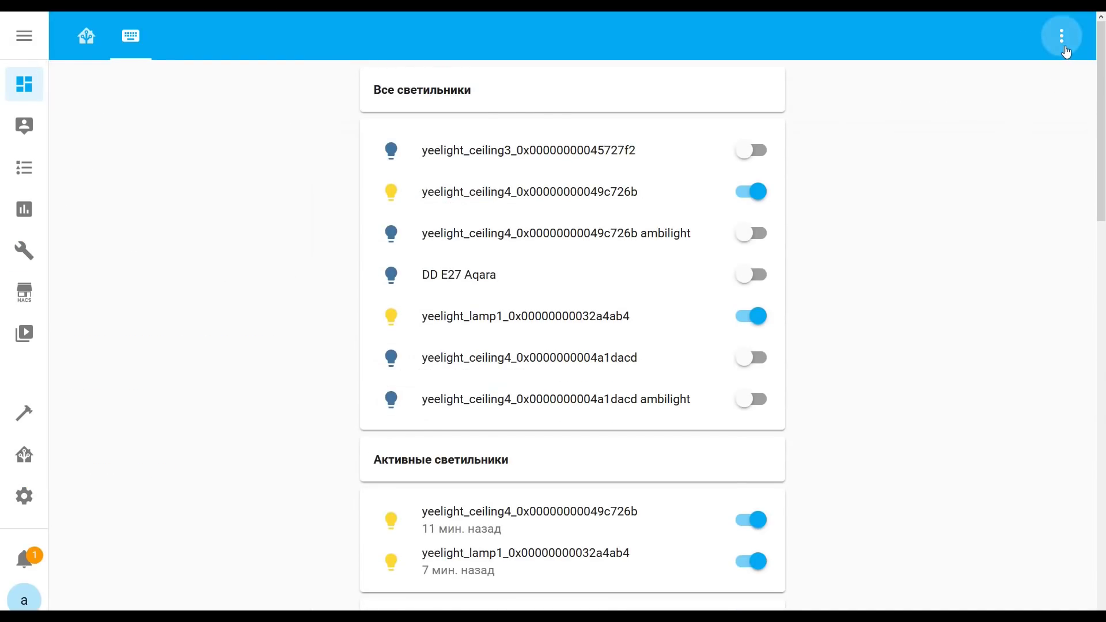
left_click(1066, 52)
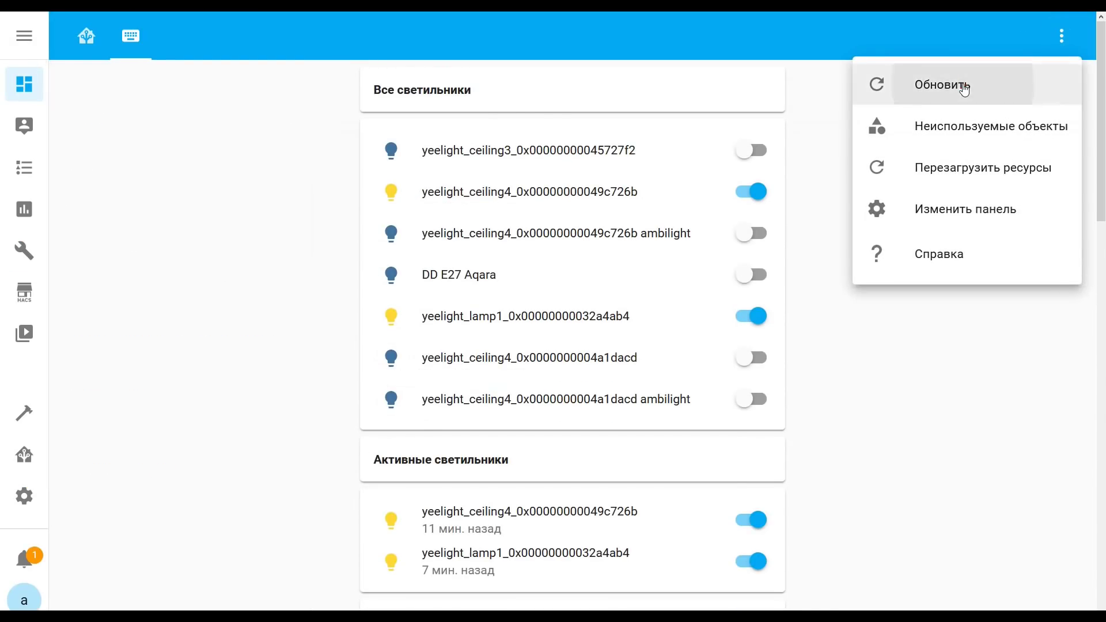
left_click(961, 87)
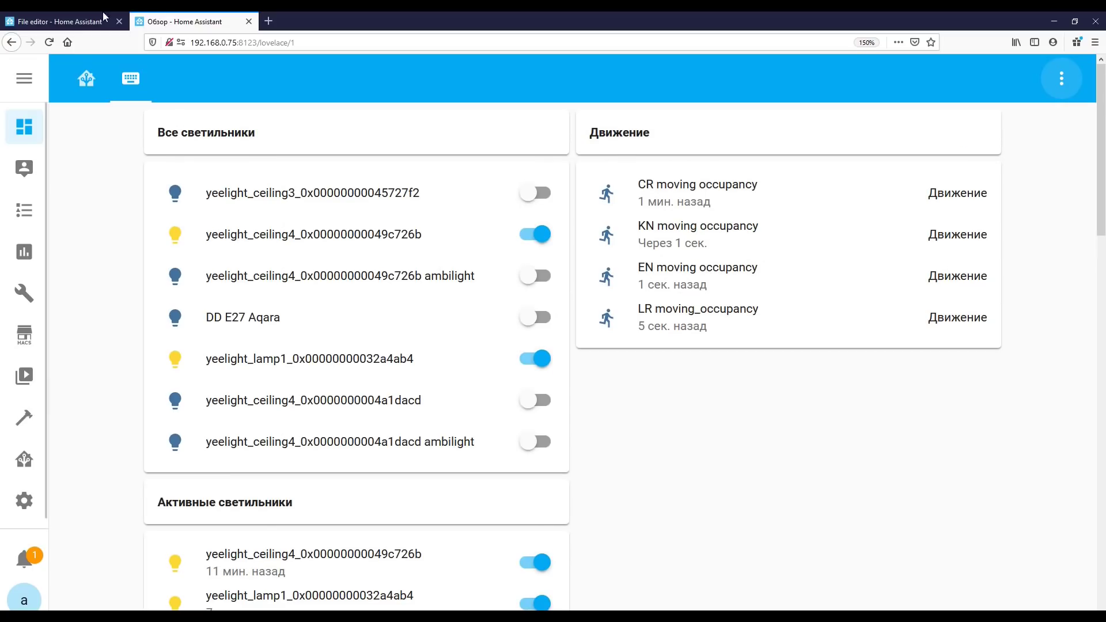
Step: In ui-lovelace.yaml, add an **Открытые окна и двери** markdown card and an auto-entities glance card with show_state: false for binary_sensor.*contact, state 'on'; save
left_click(74, 17)
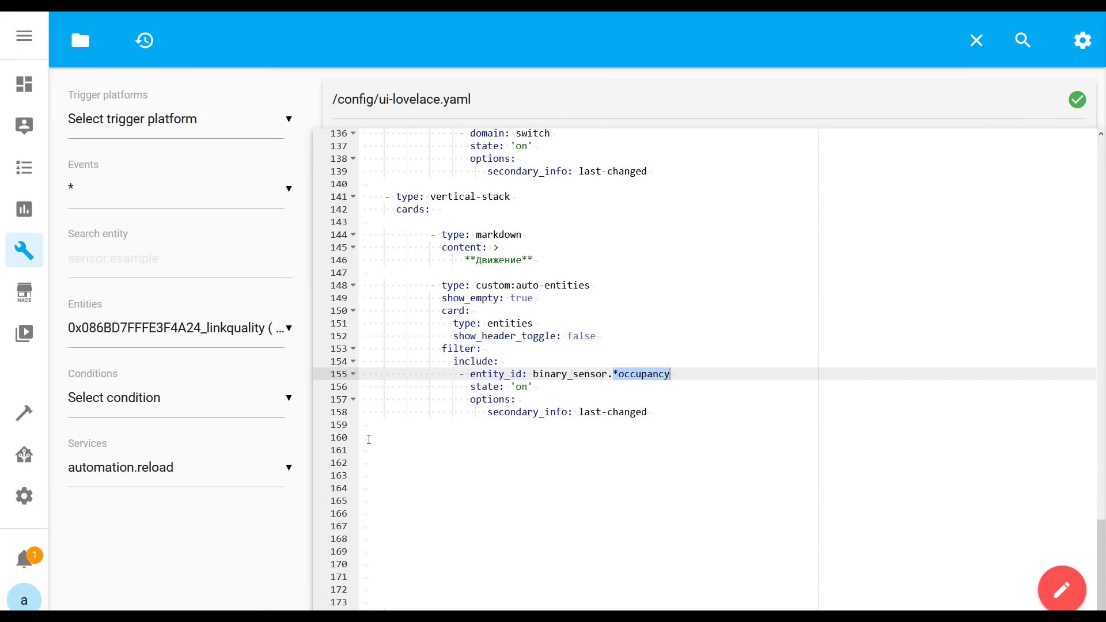
left_click(370, 438)
key("ctrl+v")
left_click_drag(549, 389, 361, 374)
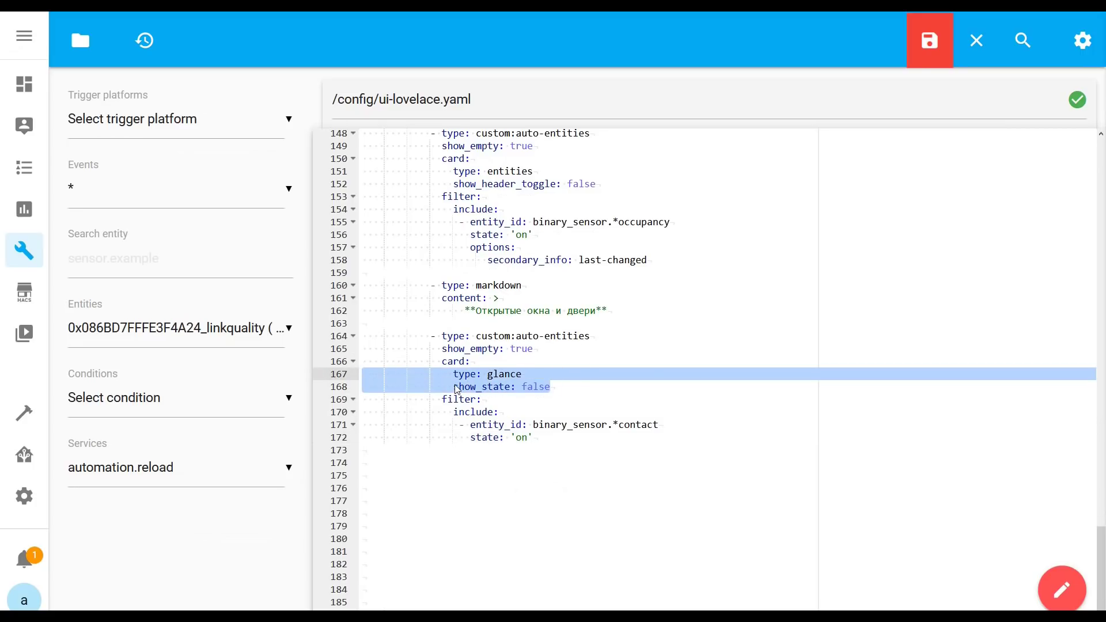
left_click_drag(613, 427, 661, 425)
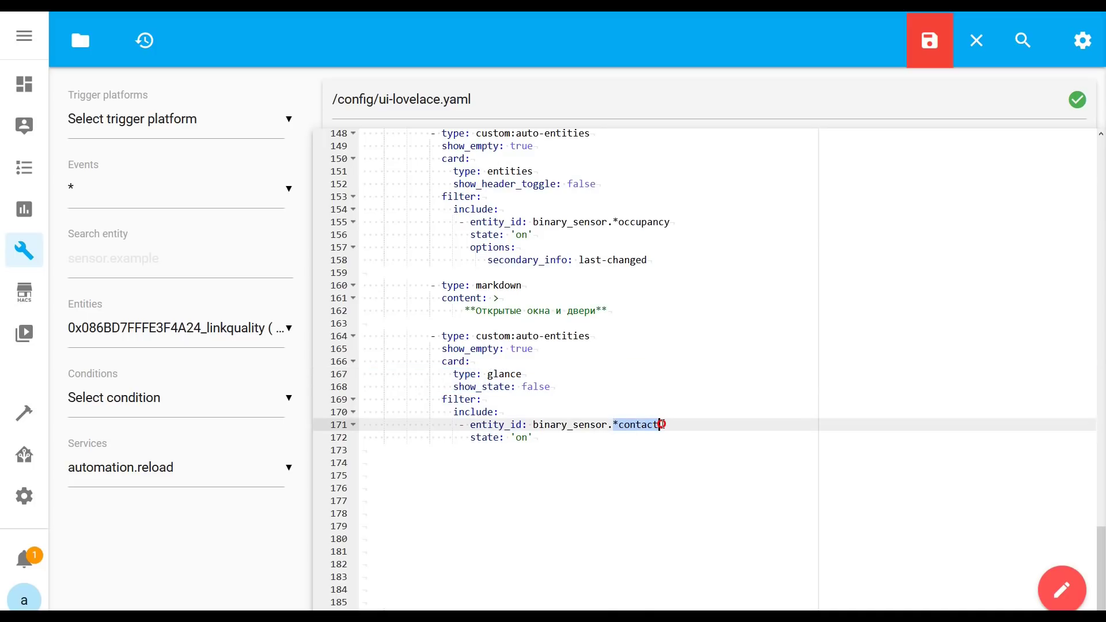
left_click(523, 439)
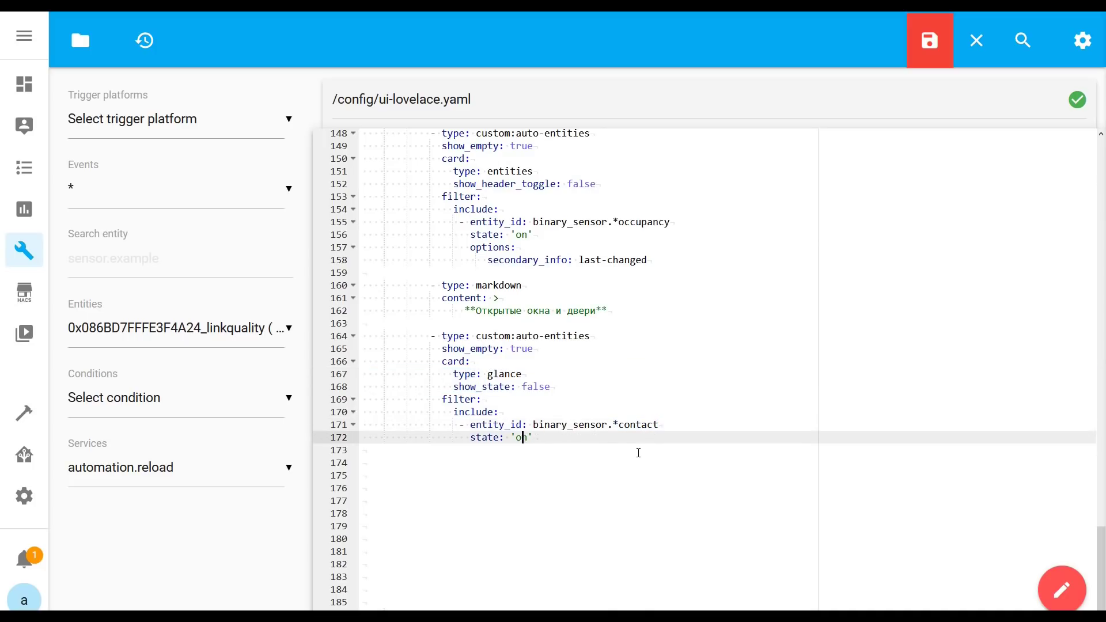
left_click(922, 55)
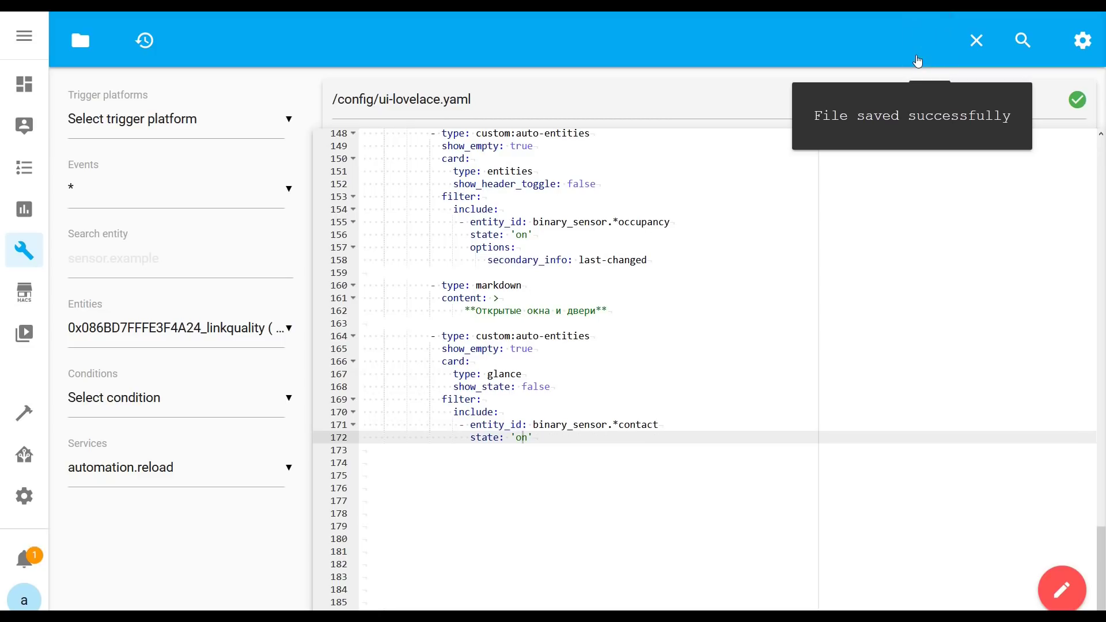
Step: Return to the Обзор dashboard and refresh it to load the open windows and doors card
left_click(180, 11)
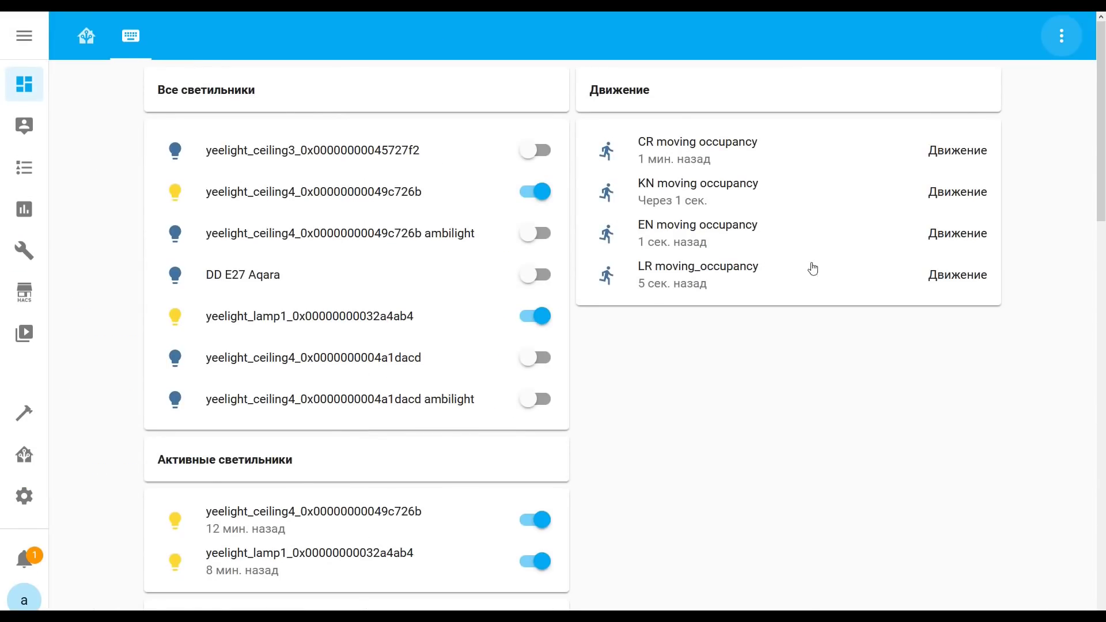
left_click(1081, 42)
left_click(951, 90)
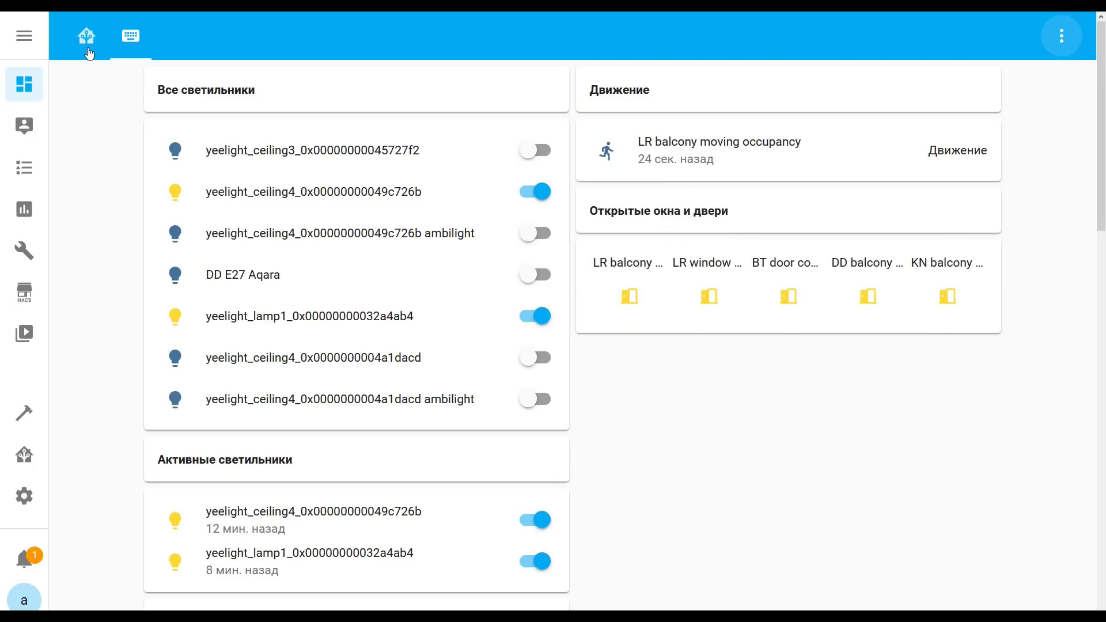
Step: In ui-lovelace.yaml, add a **Мощность более 10 Ватт** markdown card and a custom:auto-entities card of type entities including entity_id: sensor.*_power
left_click(58, 15)
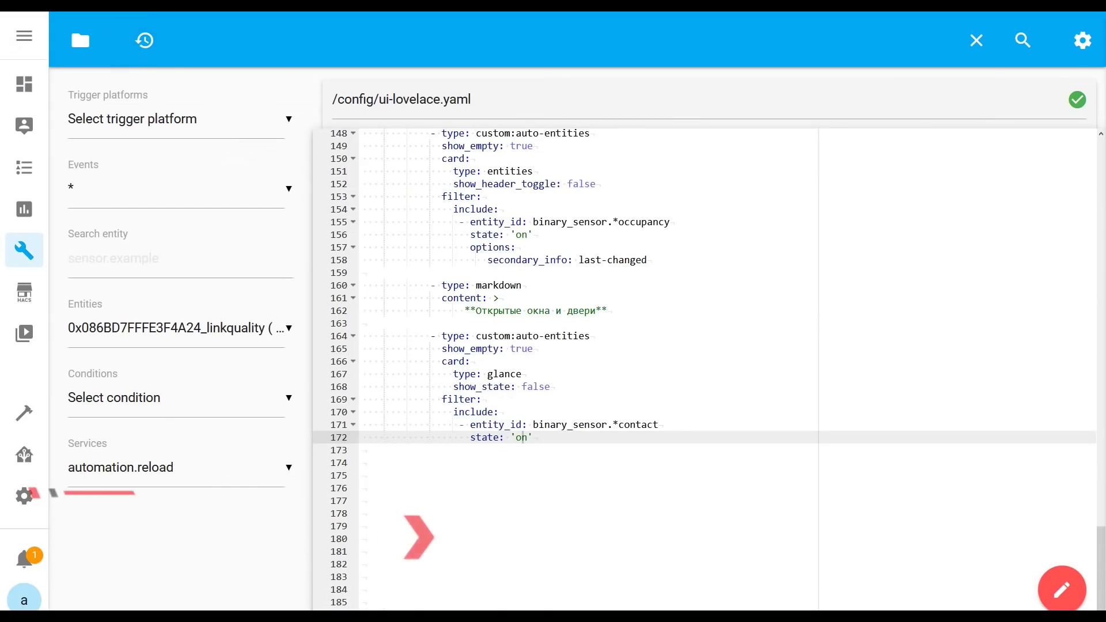
left_click(363, 463)
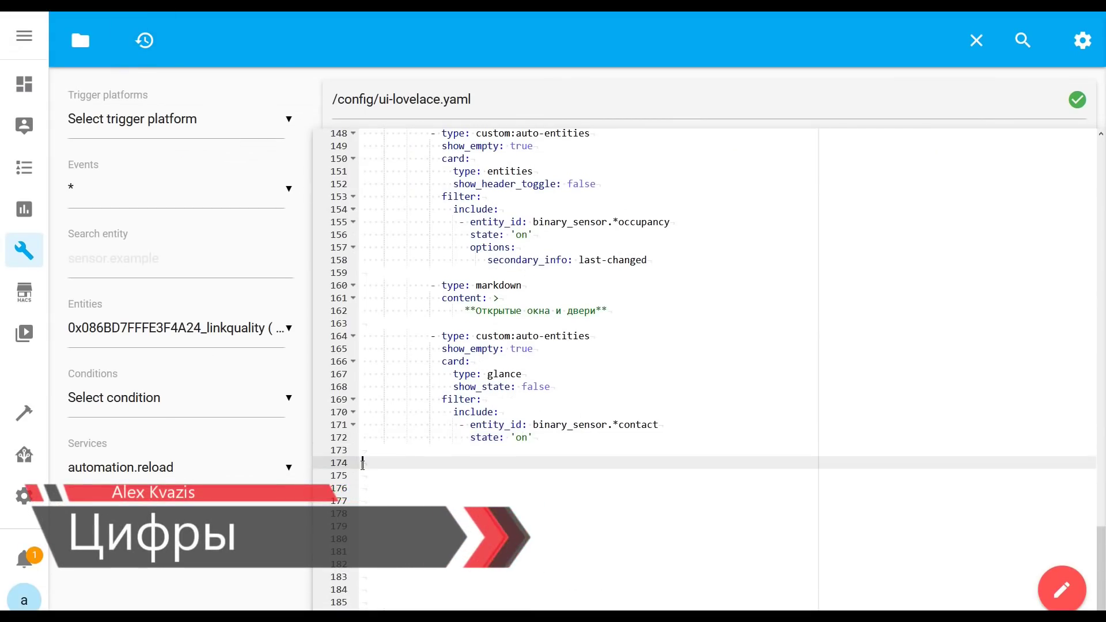
type("- type: markdown               content: >                   **Мощность более 10 Ватт**              - type: custom:auto-entities               show_empty: true               card:                 type: entities                 show_header_toggle: false               filter:                 include:                  - entity_id: sensor.*_power")
scroll(529, 425, "down", 2)
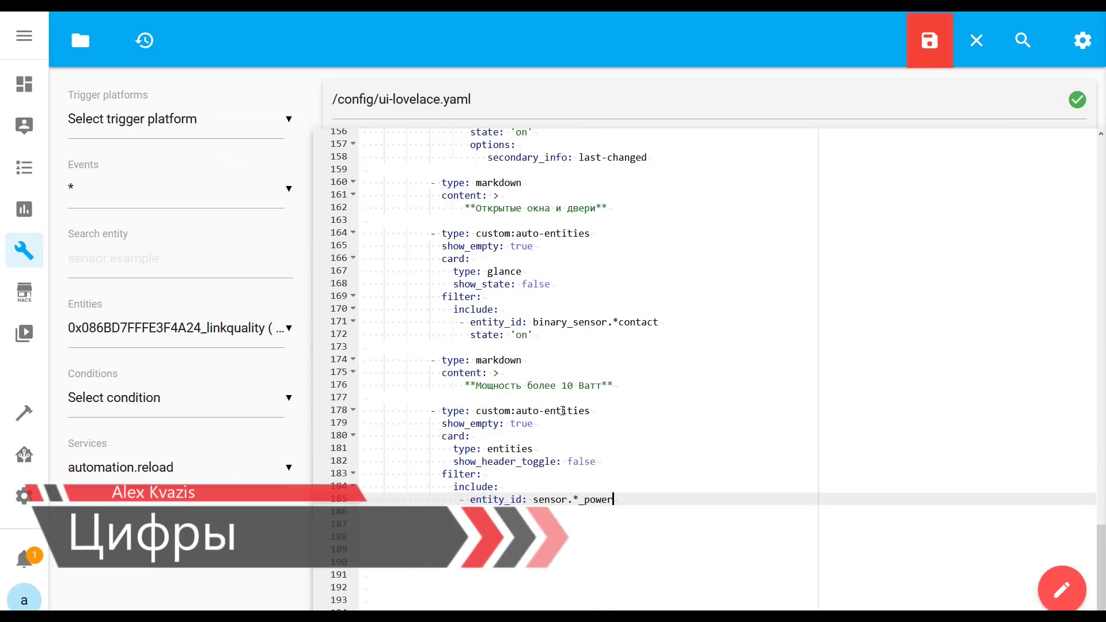
left_click(507, 450)
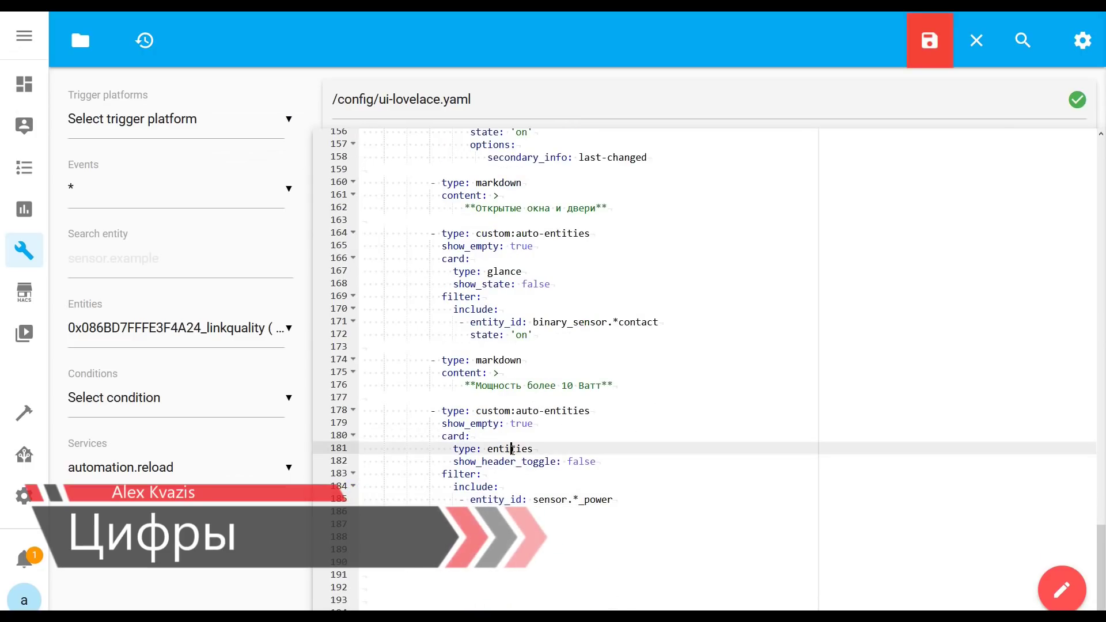
left_click(546, 462)
left_click_drag(574, 500, 614, 499)
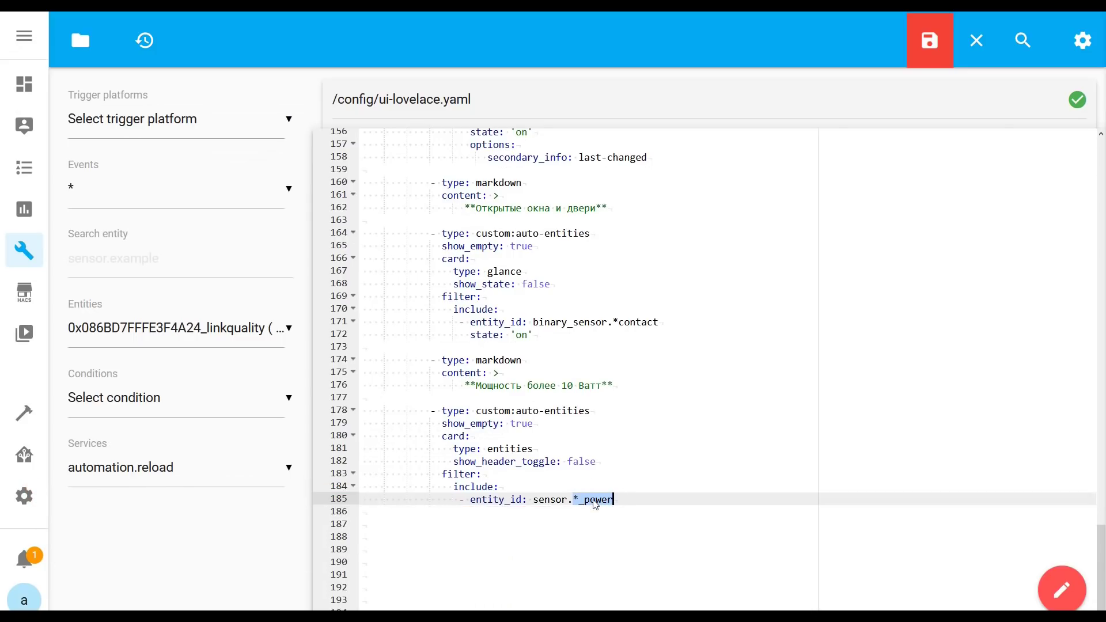
Step: Add an exclude filter with state: '< 10.0' to the power sensors card and save the file
left_click(363, 517)
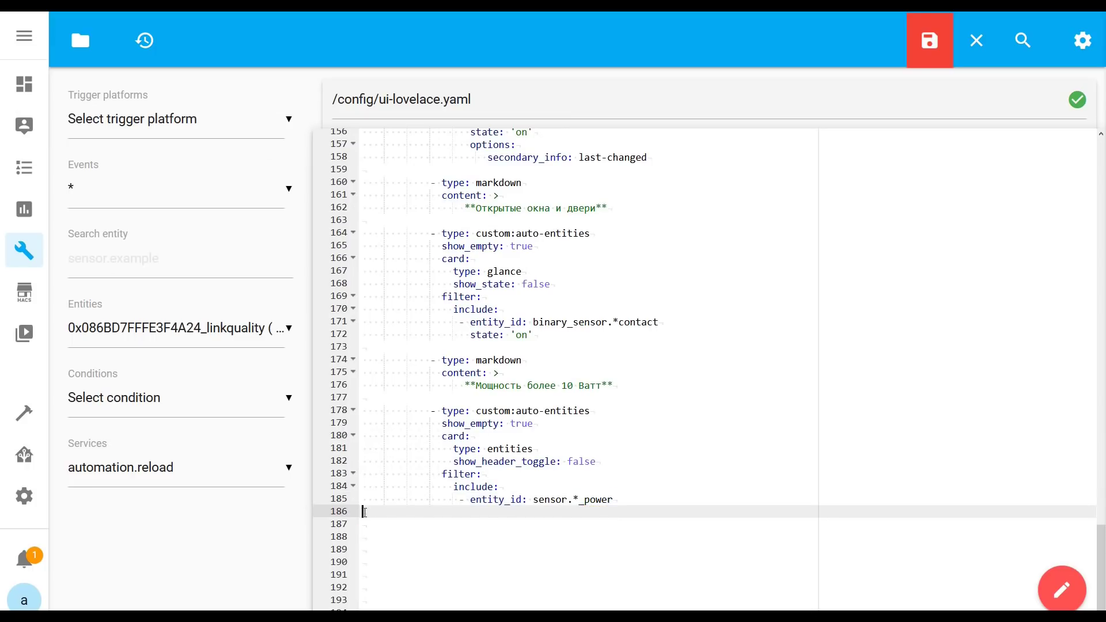
type("exclude:  - state: '< 10.0'")
left_click(454, 512)
left_click_drag(455, 512, 551, 526)
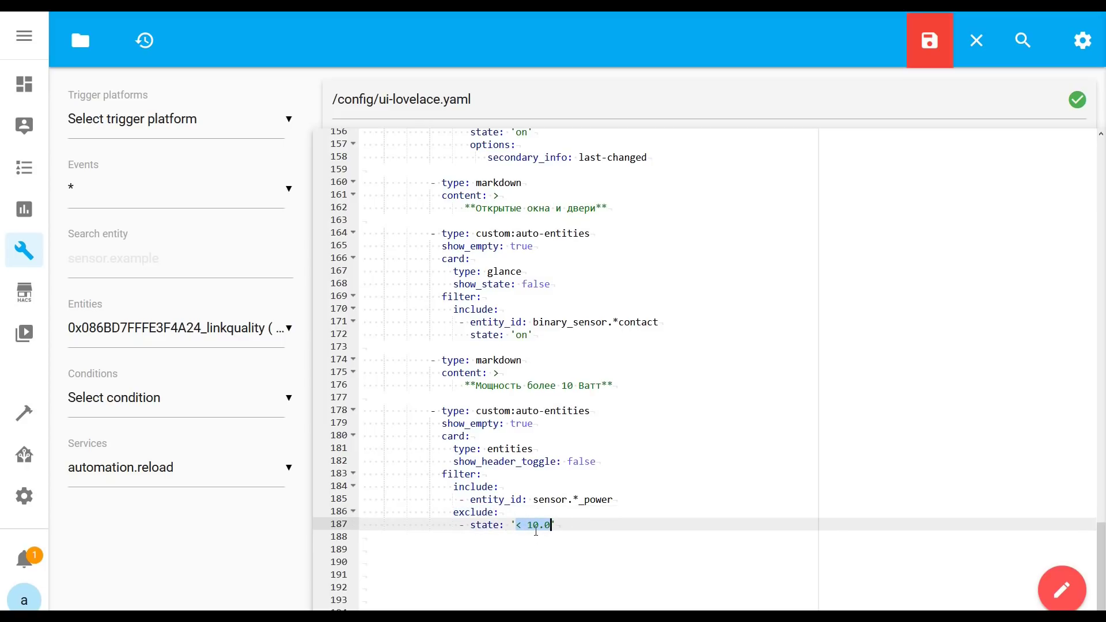
left_click(929, 59)
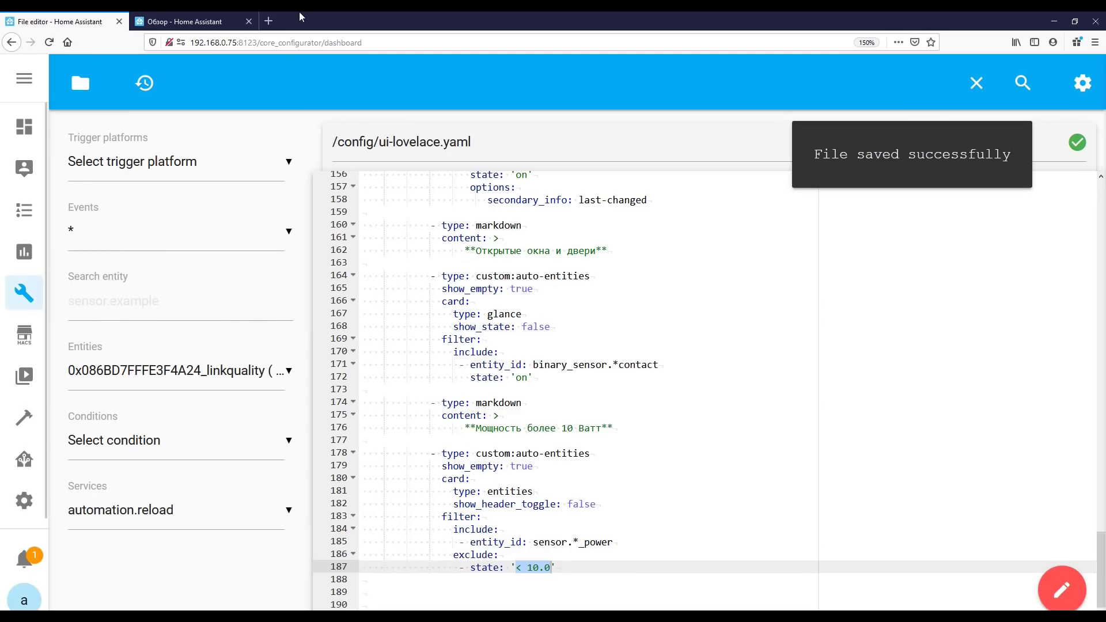
Step: Refresh the Обзор dashboard and look through the new list of sensors drawing more than 10 W
left_click(194, 19)
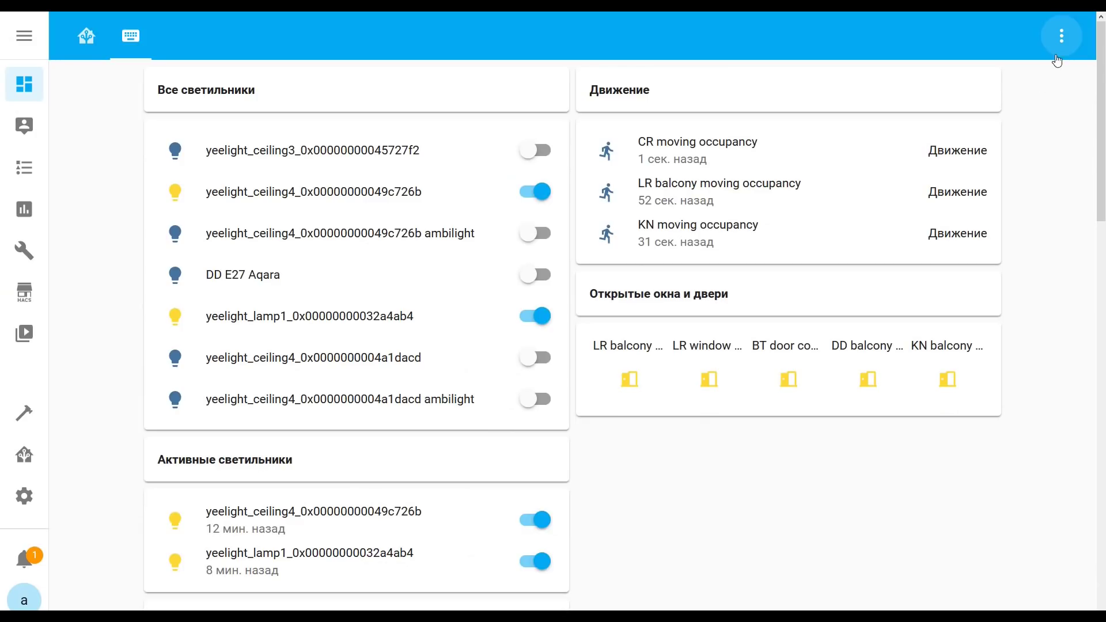
left_click(1063, 46)
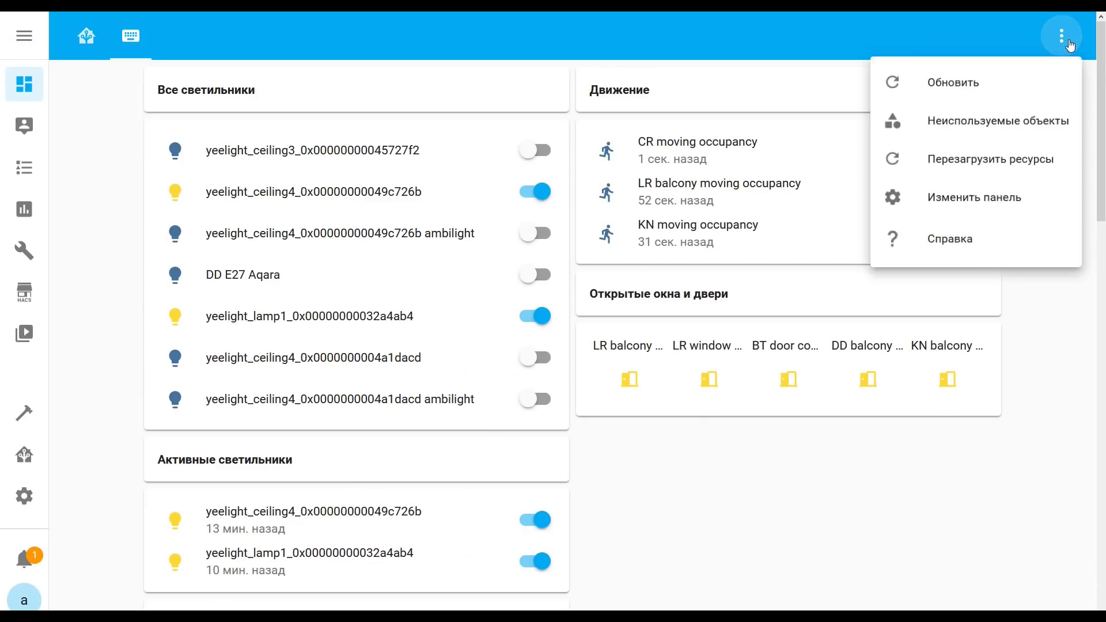
left_click(956, 86)
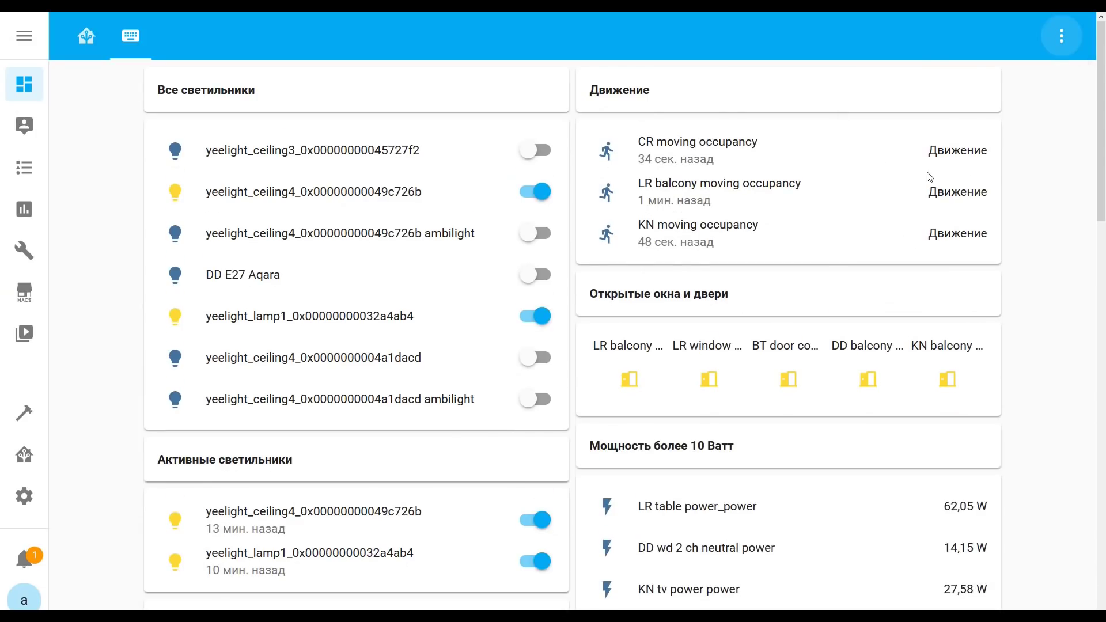
scroll(911, 216, "down", 5)
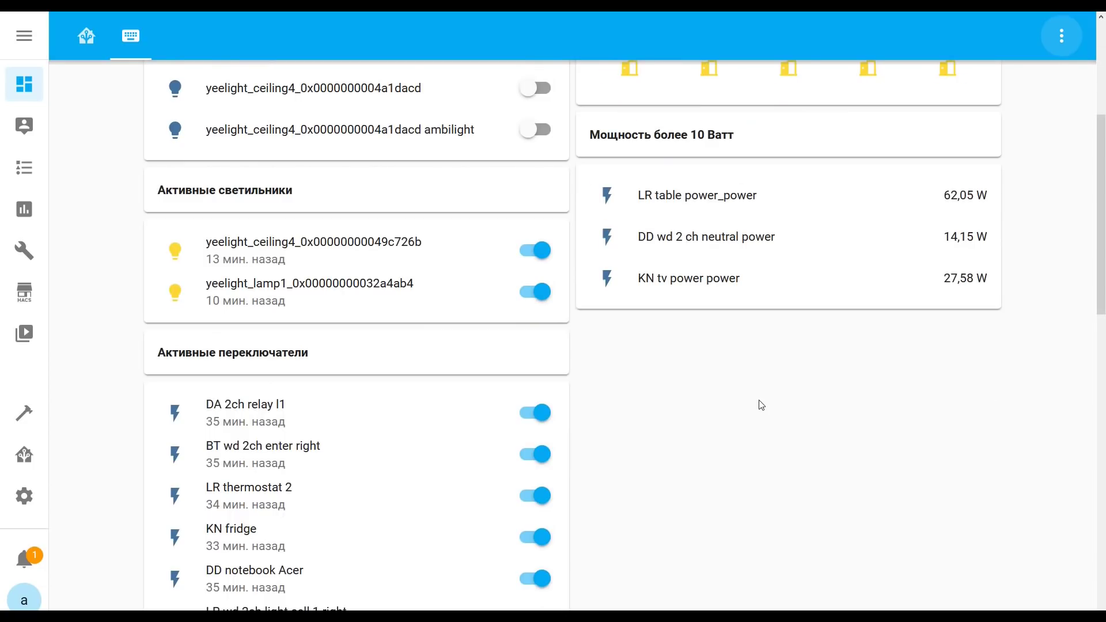
scroll(762, 405, "up", 2)
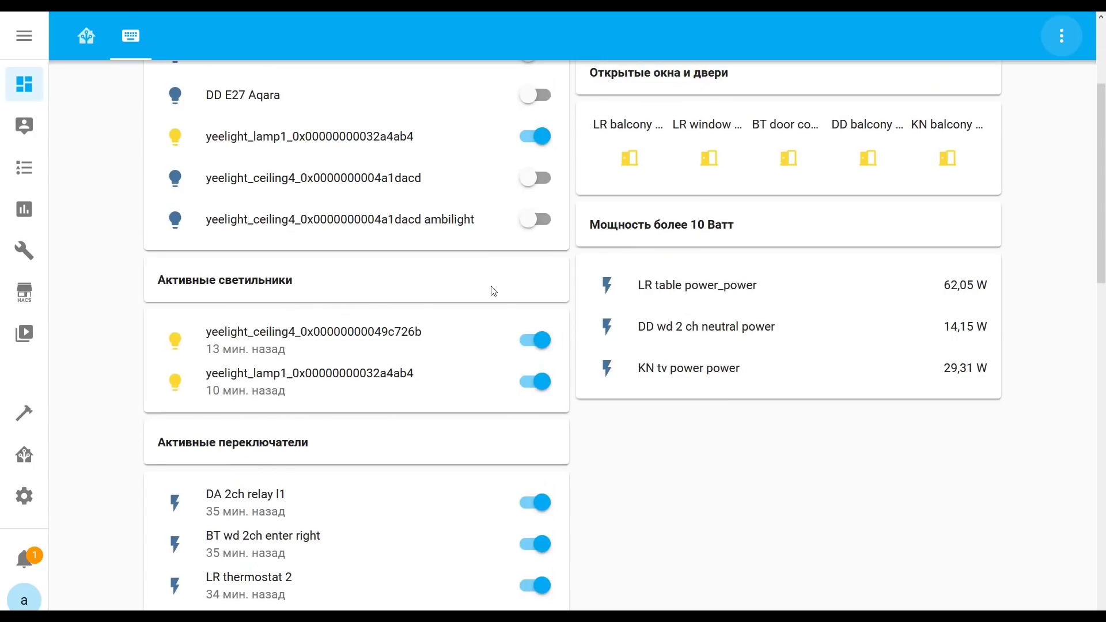
Step: In ui-lovelace.yaml, add a **Влажность менее 30%** markdown card and a custom:auto-entities card including sensor.*_humidity and excluding state '> 30.0', and save the file
left_click(69, 15)
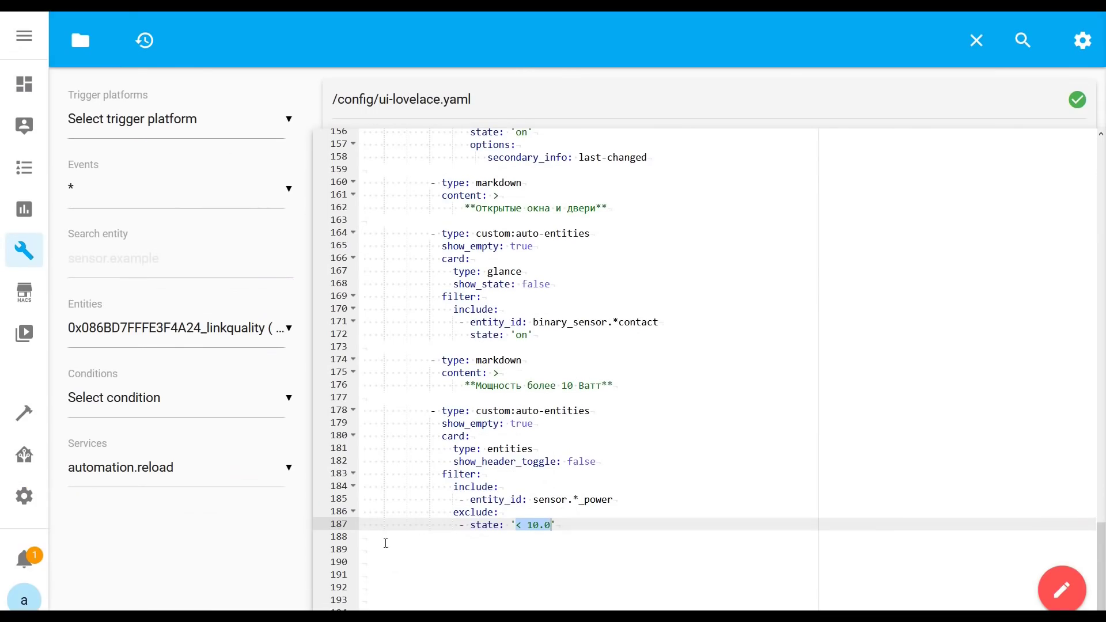
left_click(363, 537)
left_click(363, 549)
left_click(363, 575)
key("Return")
scroll(368, 580, "down", 4)
scroll(368, 581, "down", 2)
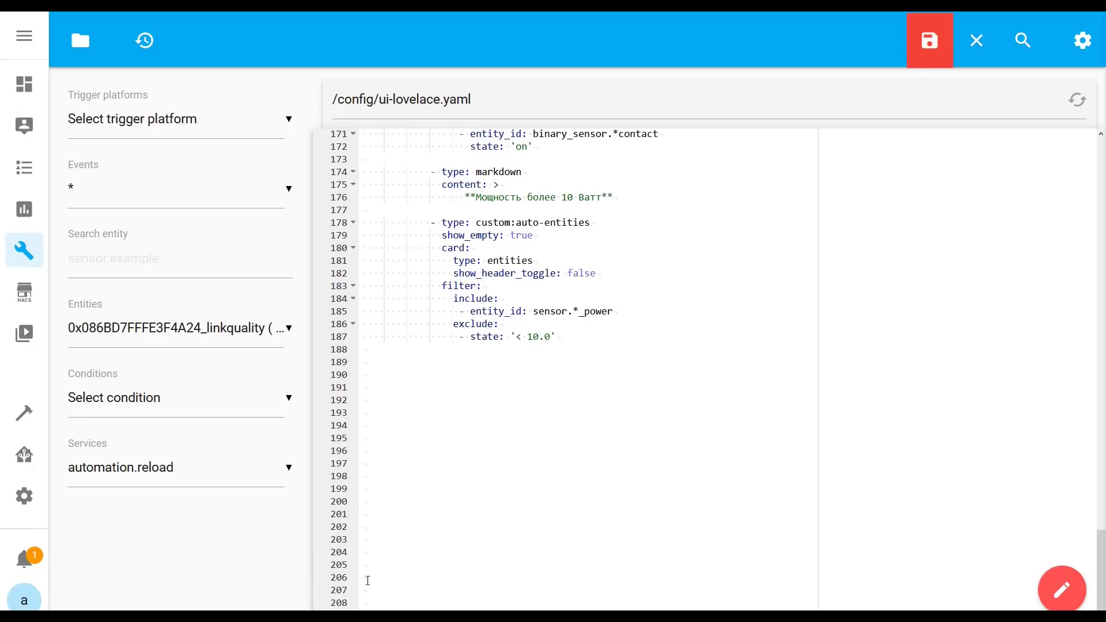
left_click(365, 336)
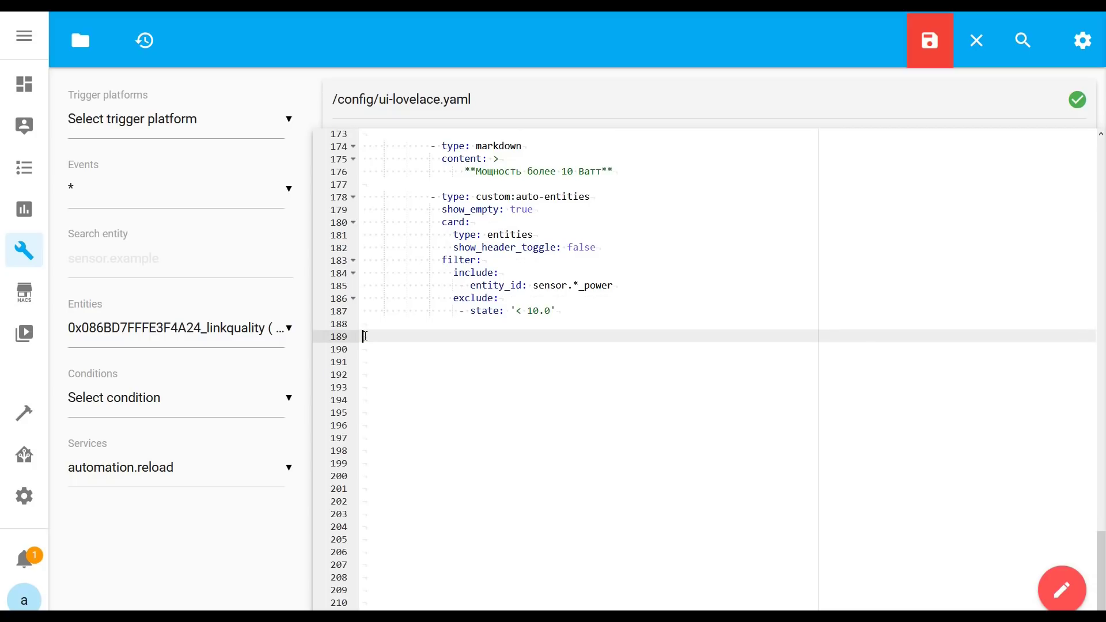
type("- type: markdown               content: >                   **Влажность менее 30%**              - type: custom:auto-entities               show_empty: true               card:                 type: entities                 show_header_toggle: false               filter:                 include:                   - entity_id: sensor.*_humidity                 exclude:                   - state: '> 30.0'")
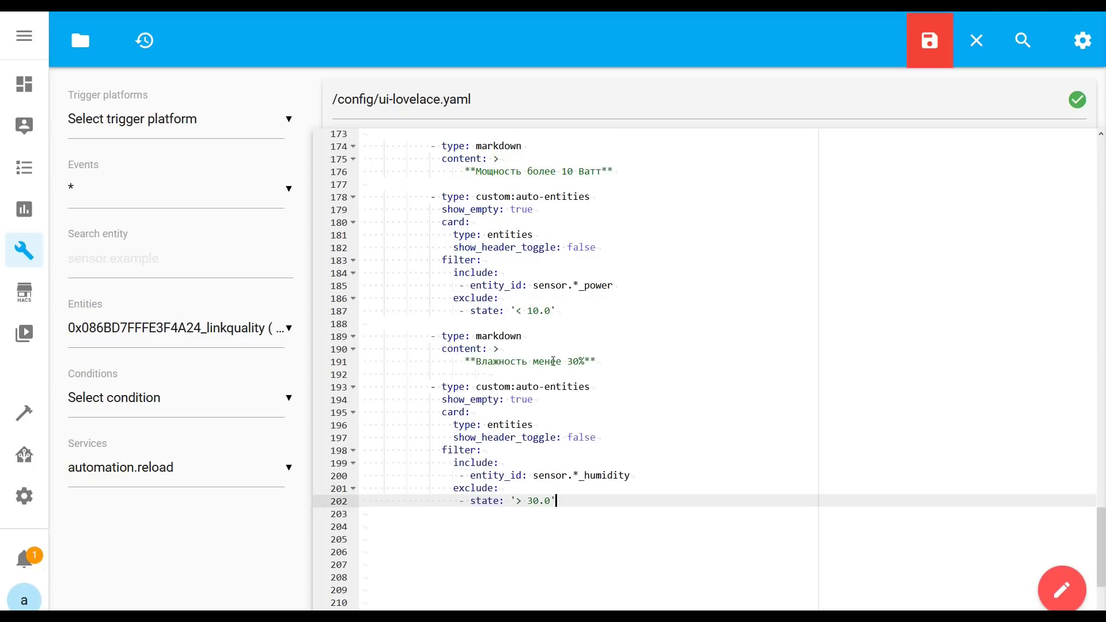
left_click_drag(575, 476, 634, 481)
left_click_drag(513, 502, 560, 512)
left_click(932, 53)
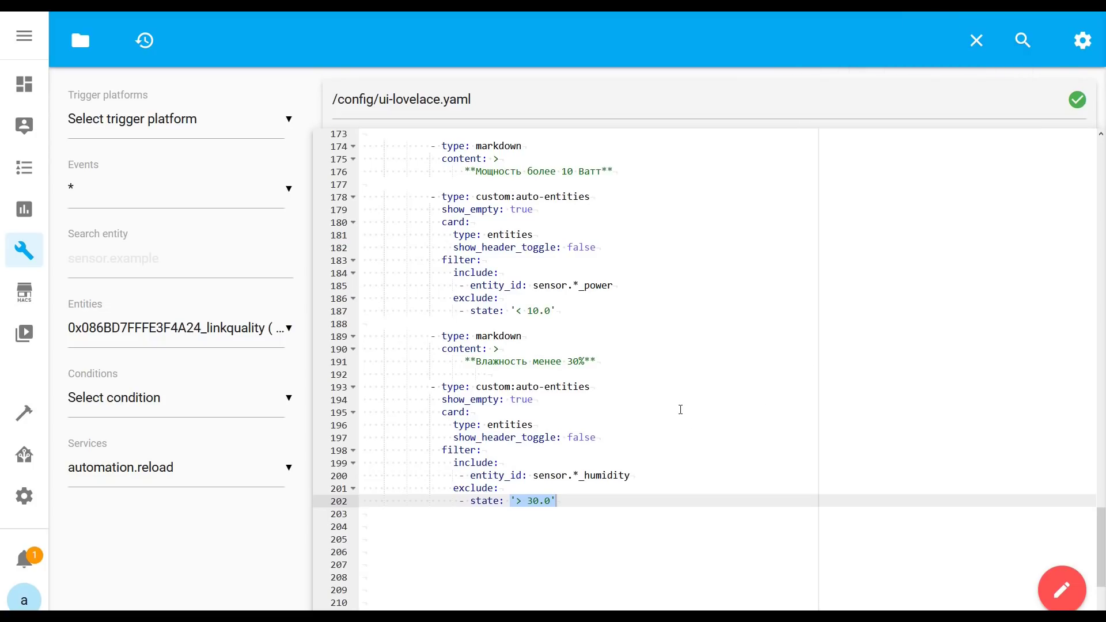
Step: Refresh the Обзор dashboard and look through the new Влажность менее 30% card and the other cards
left_click(202, 17)
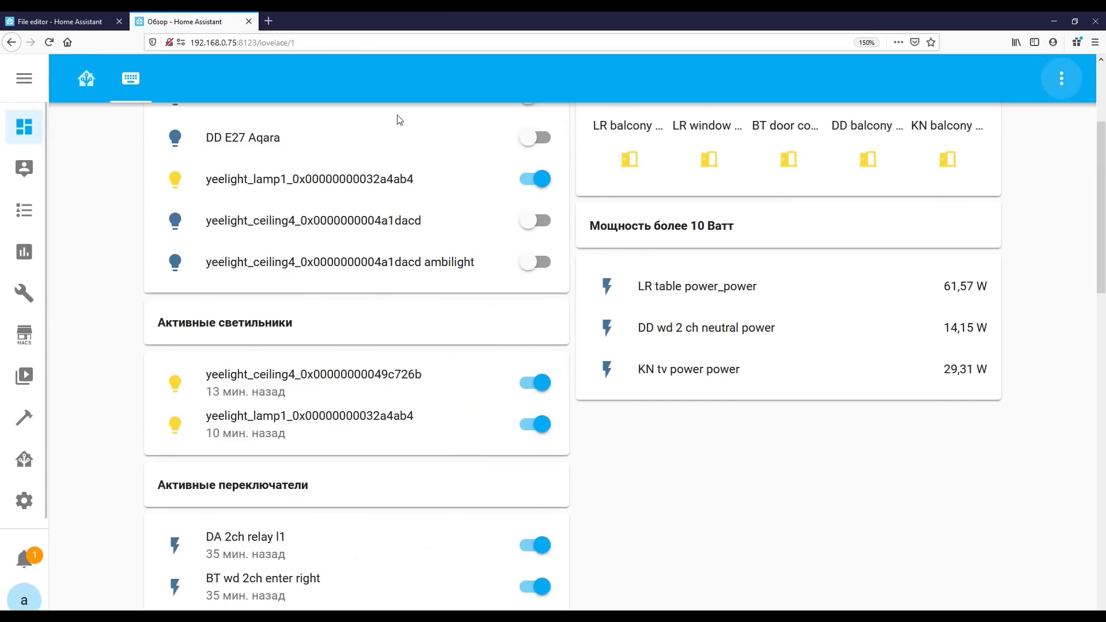
left_click(1069, 43)
left_click(946, 85)
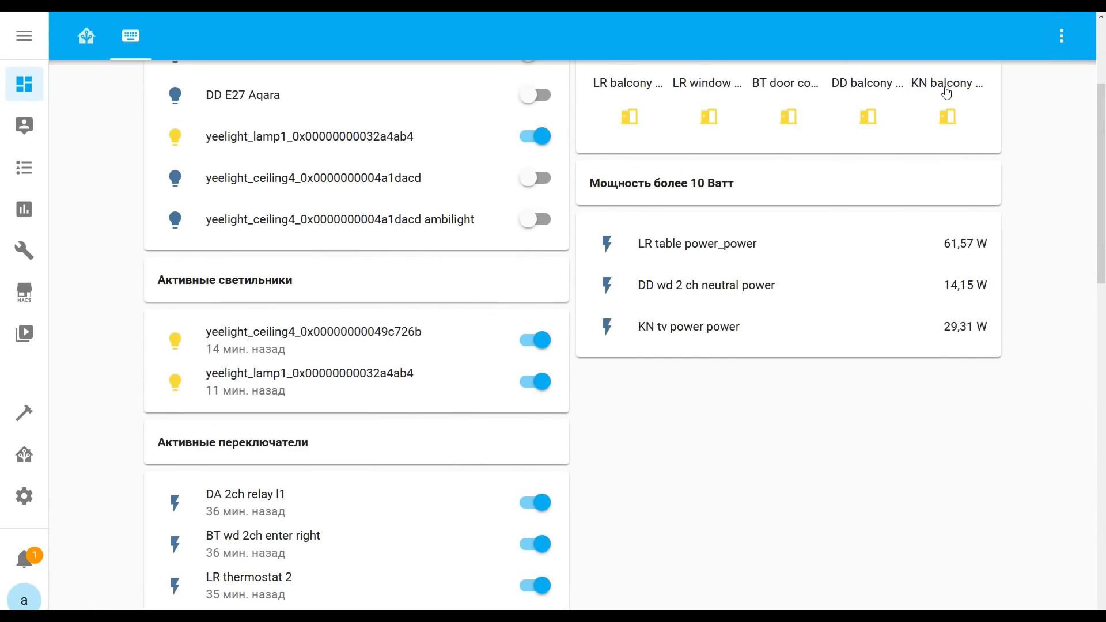
scroll(862, 259, "down", 3)
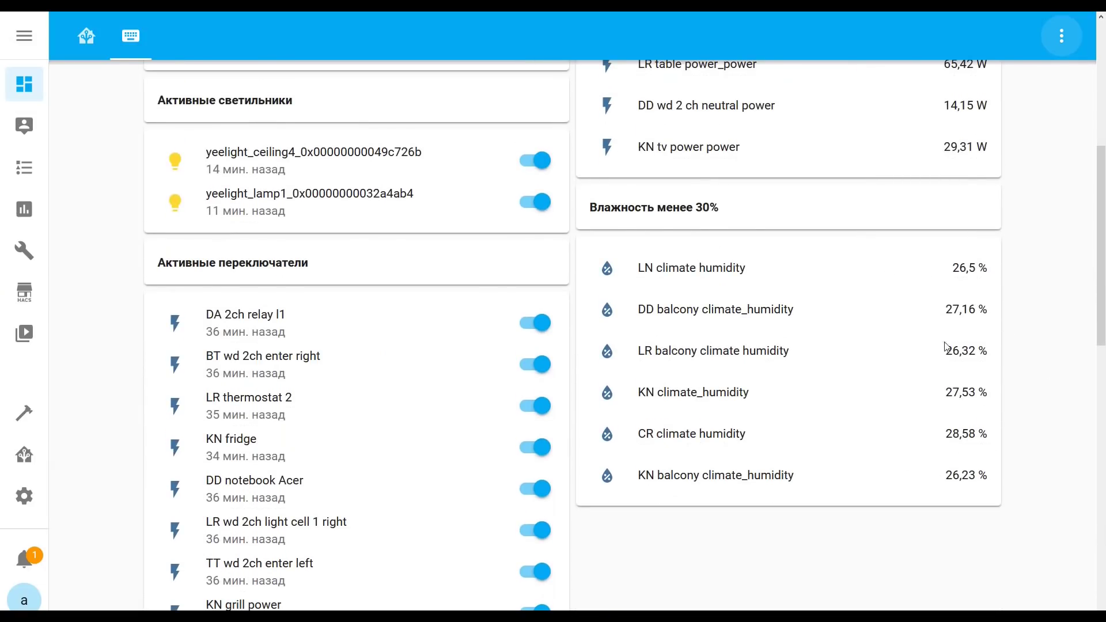
scroll(853, 351, "up", 6)
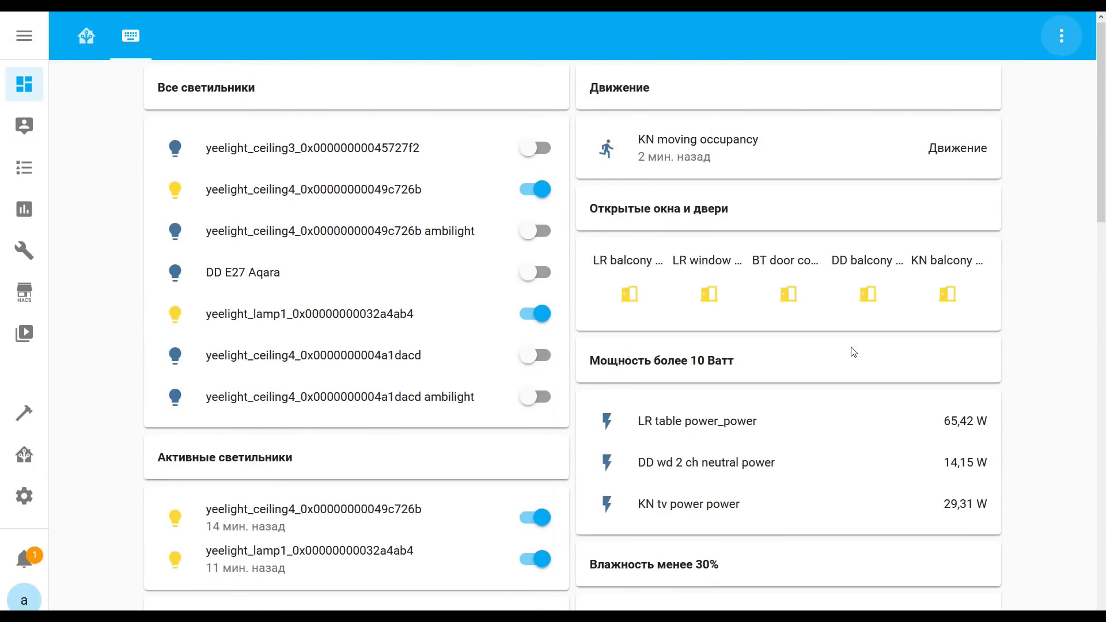
scroll(853, 352, "down", 10)
scroll(852, 350, "up", 2)
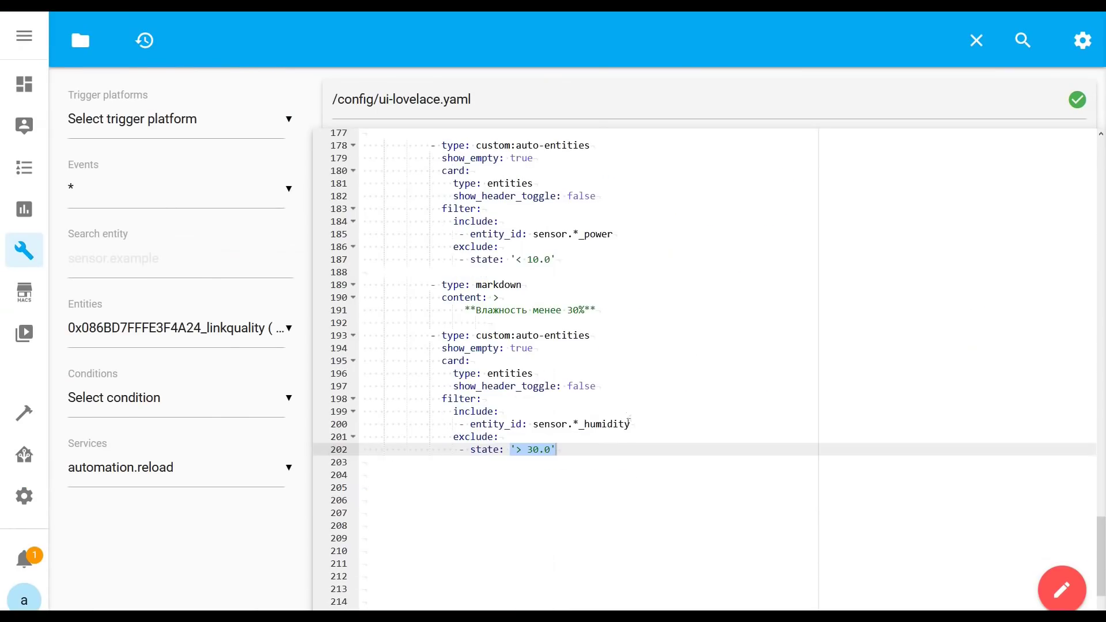
Step: In ui-lovelace.yaml, add a **Температура менее 20 C** markdown card and a custom:auto-entities card including sensor.*_temperature and excluding state '> 20.0', and save the file
scroll(461, 428, "down", 2)
left_click(373, 368)
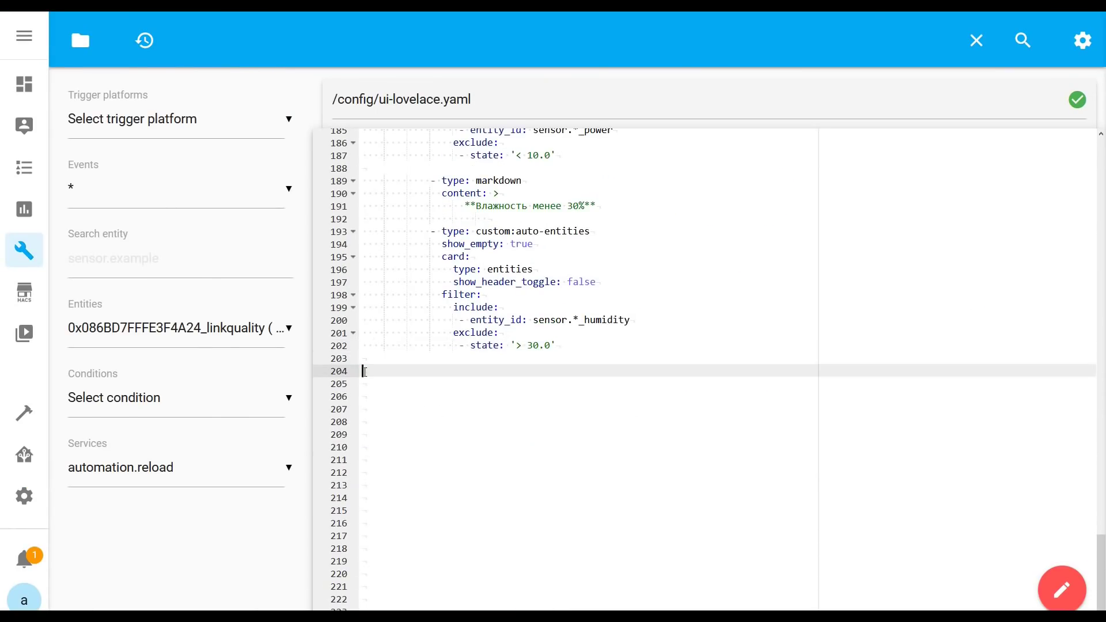
type("- type: markdown               content: >                   **Температура менее 20 C**              - type: custom:auto-entities               show_empty: true               card:                 type: entities                 show_header_toggle: false               filter:                 include:                   - entity_id: sensor.*_temperature                 exclude:                   - state: '> 20.0'")
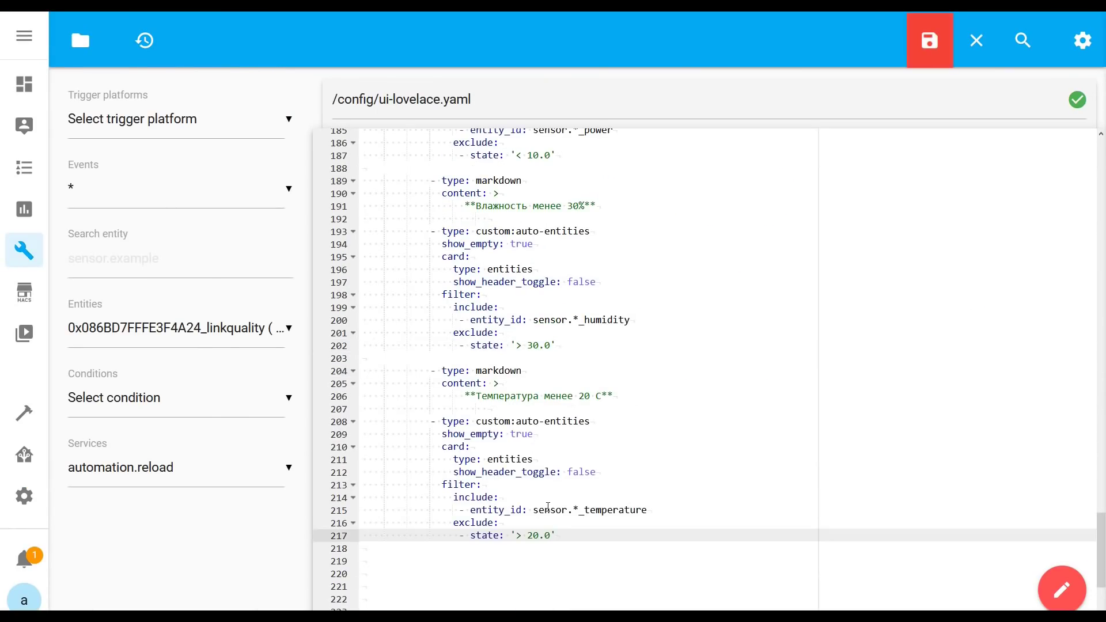
left_click_drag(534, 512, 665, 511)
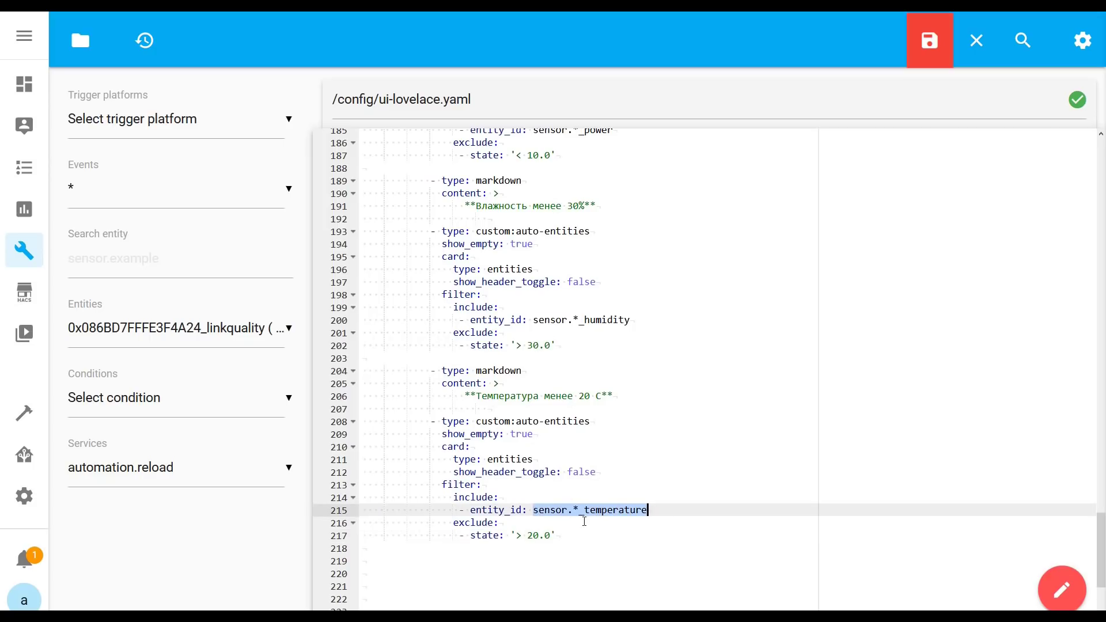
left_click_drag(511, 536, 566, 530)
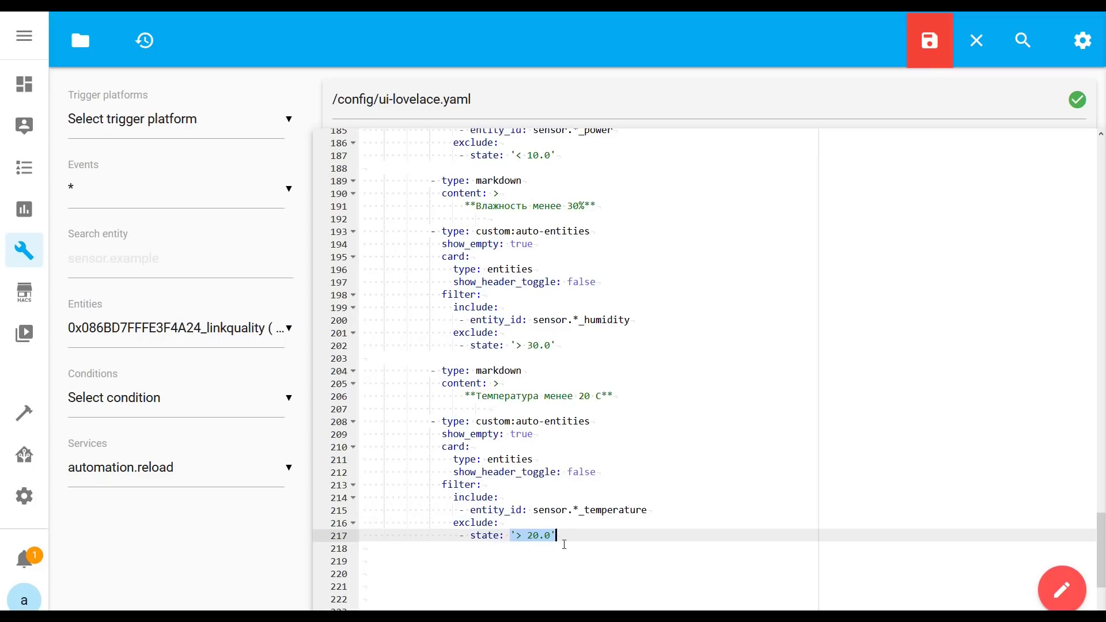
left_click(922, 51)
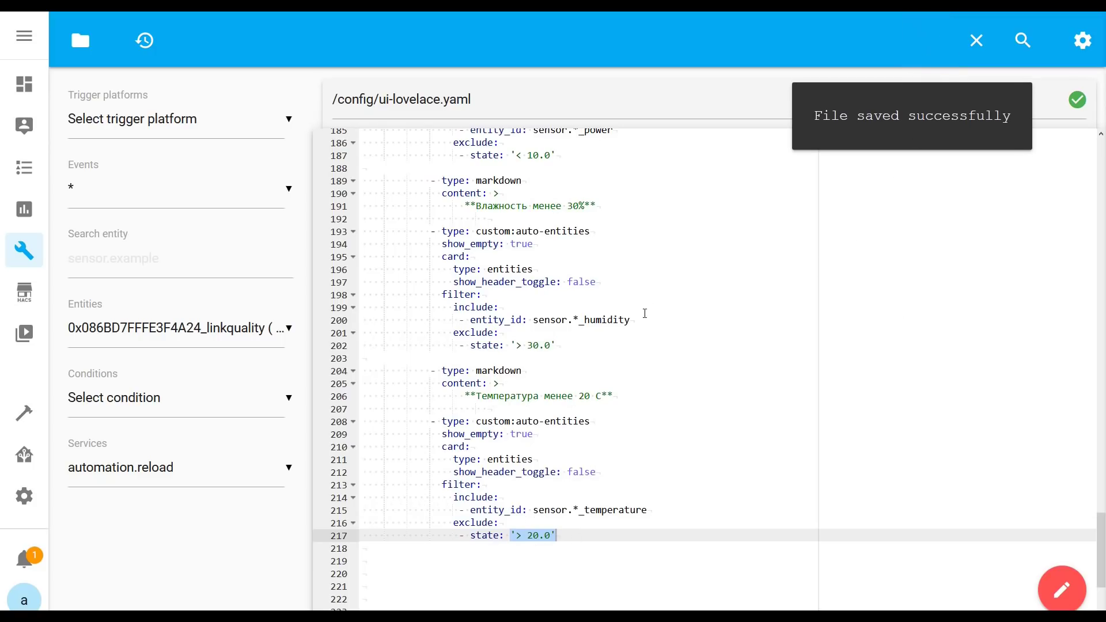
Step: Refresh the Обзор dashboard and check the new Температура менее 20 C card
left_click(198, 12)
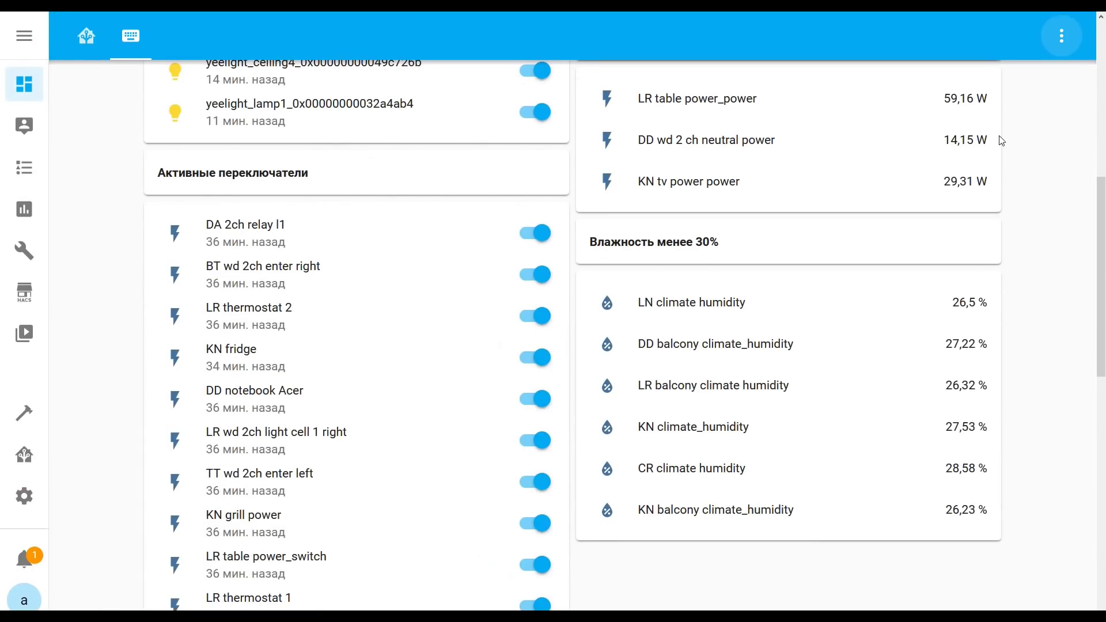
left_click(1054, 49)
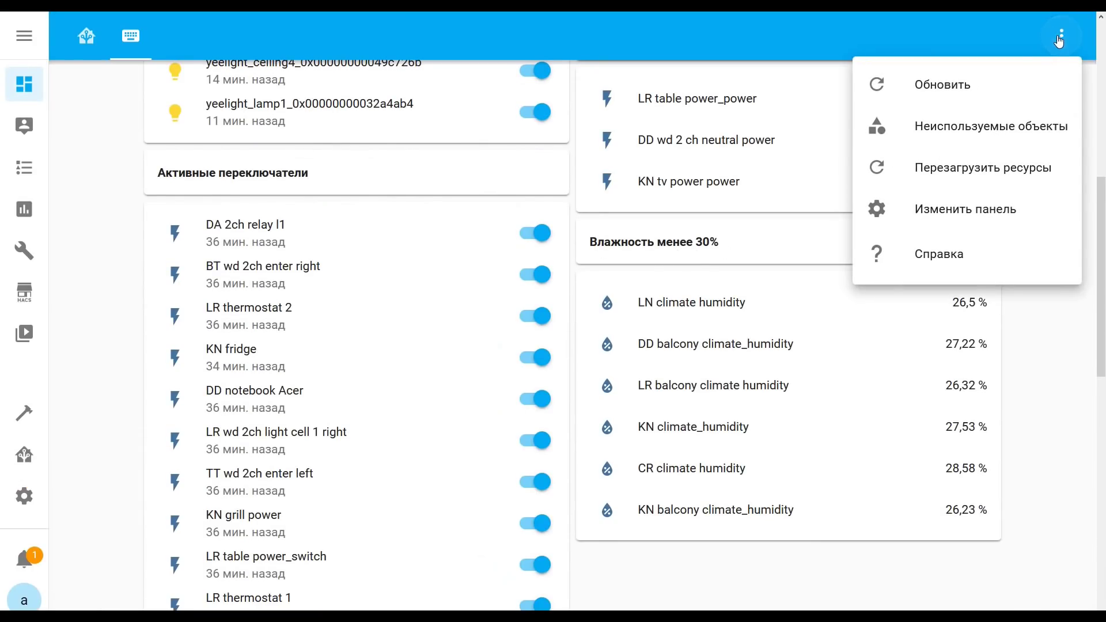
left_click(964, 84)
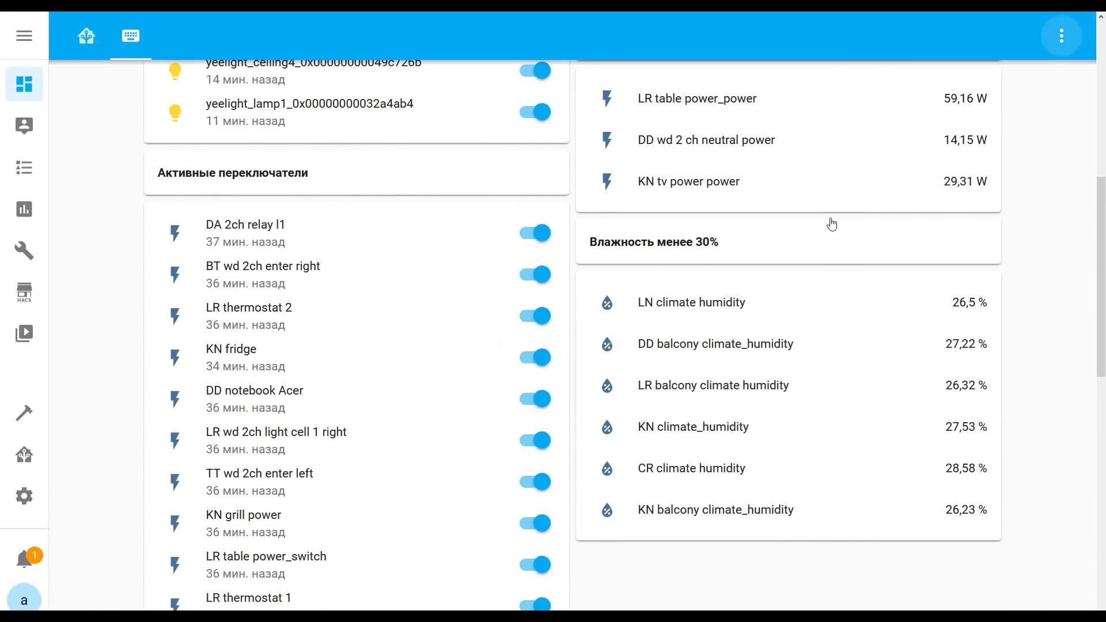
scroll(830, 224, "down", 8)
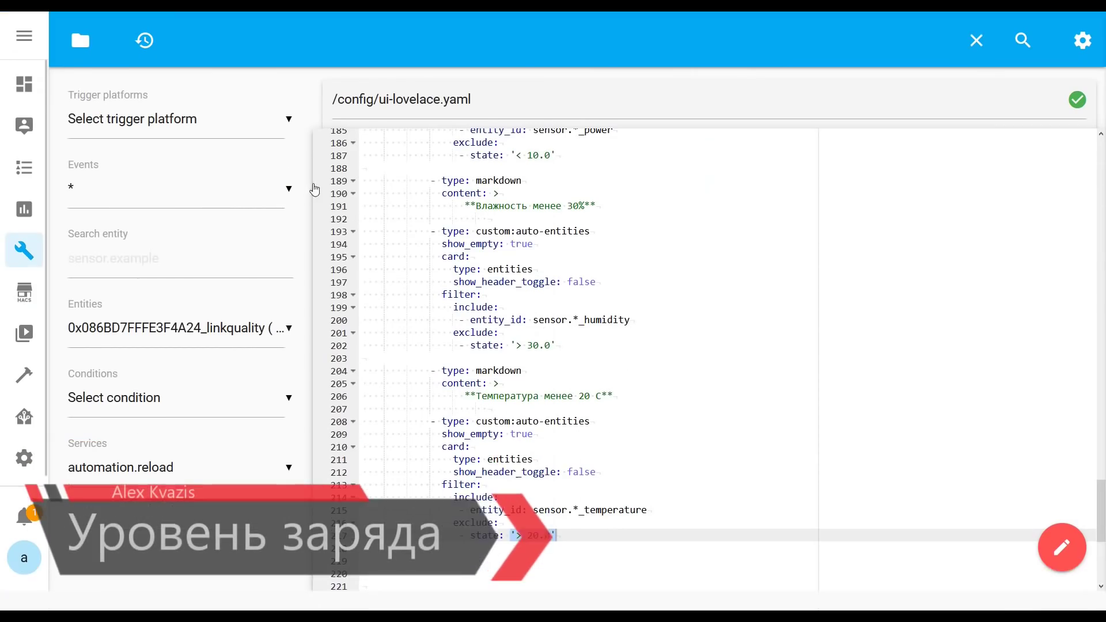
Step: In ui-lovelace.yaml, add a new vertical-stack with a **Батарейки** markdown card and a custom:auto-entities card of type entities including entity_id: sensor.*battery*
scroll(689, 357, "down", 4)
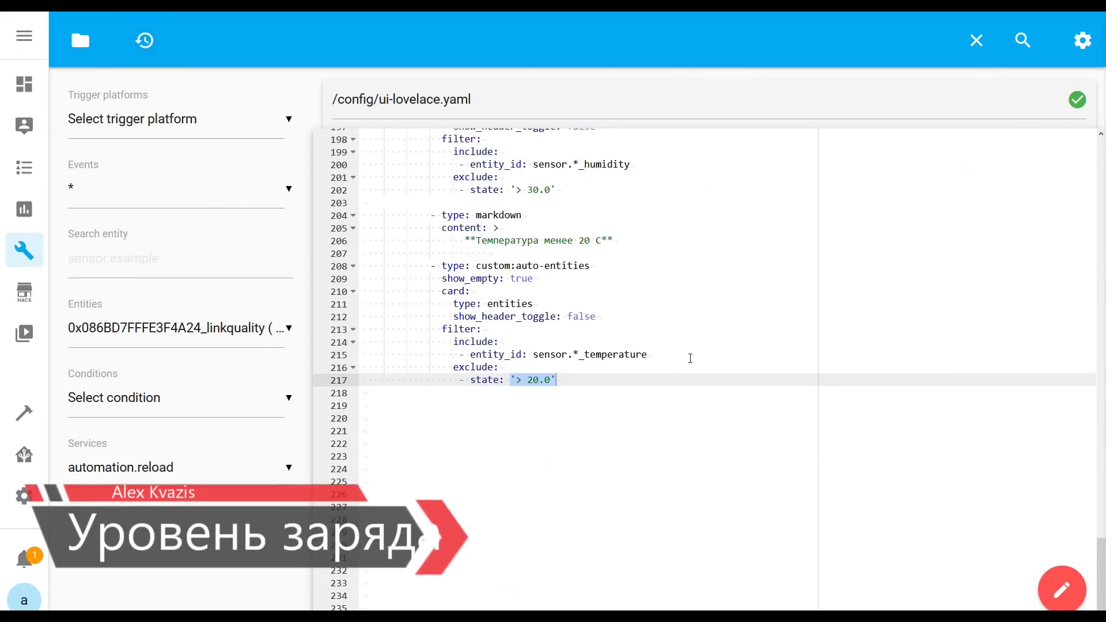
left_click(363, 359)
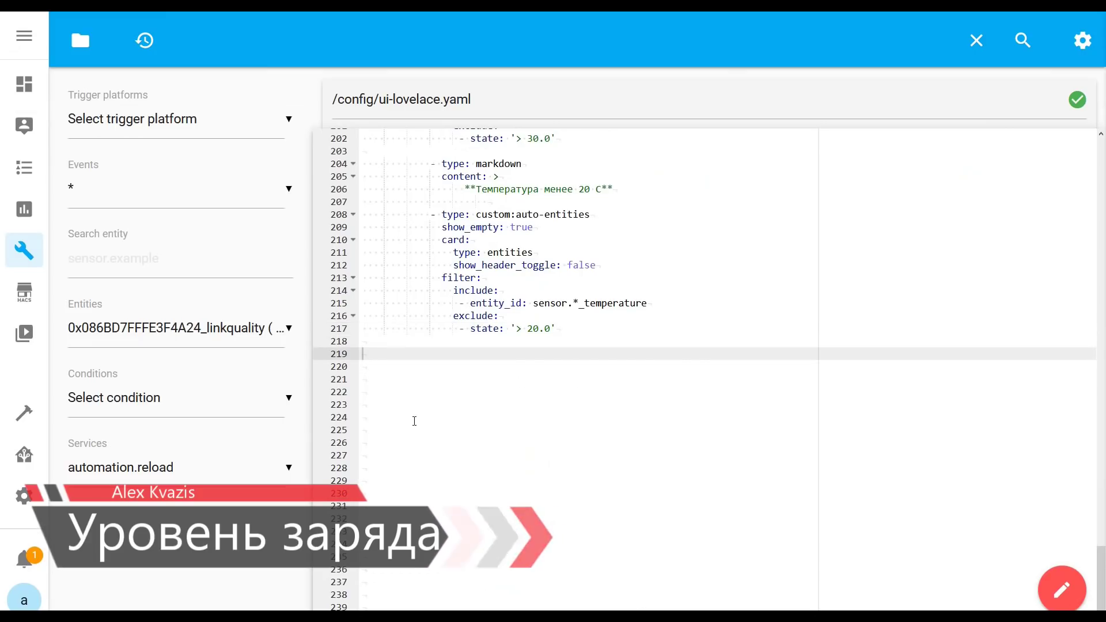
type("- type: vertical-stack       cards:              - type: markdown               content: >                   **Батарейки**              - type: custom:auto-entities               show_empty: true               card:                 type: entities                 show_header_toggle: false               filter:                 include:                   - entity_id: sensor.*battery*")
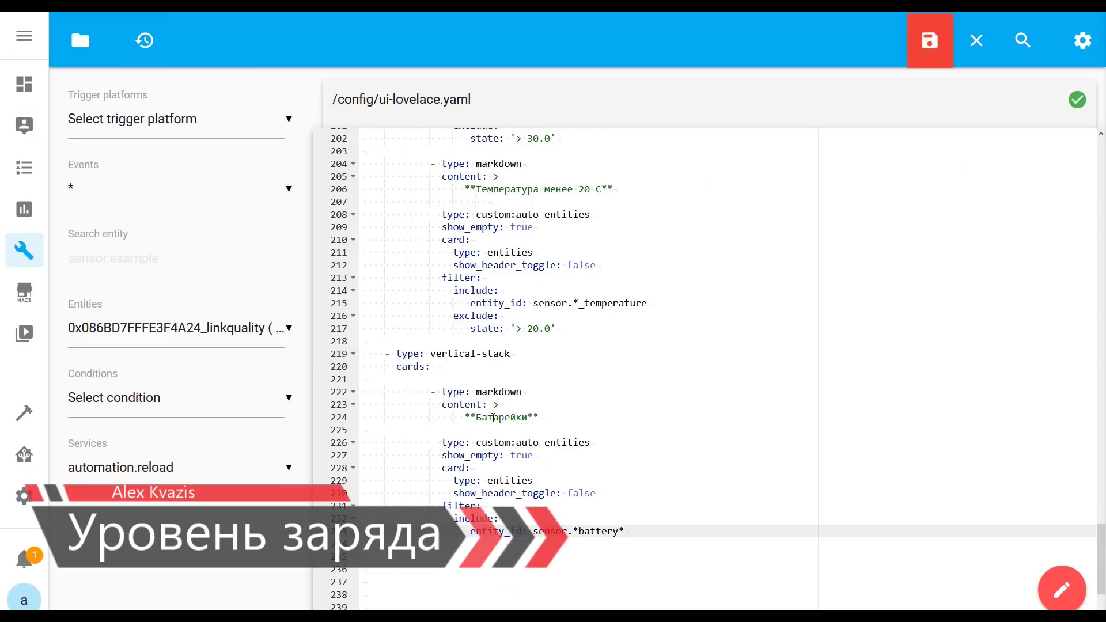
double_click(501, 417)
left_click_drag(573, 531, 626, 530)
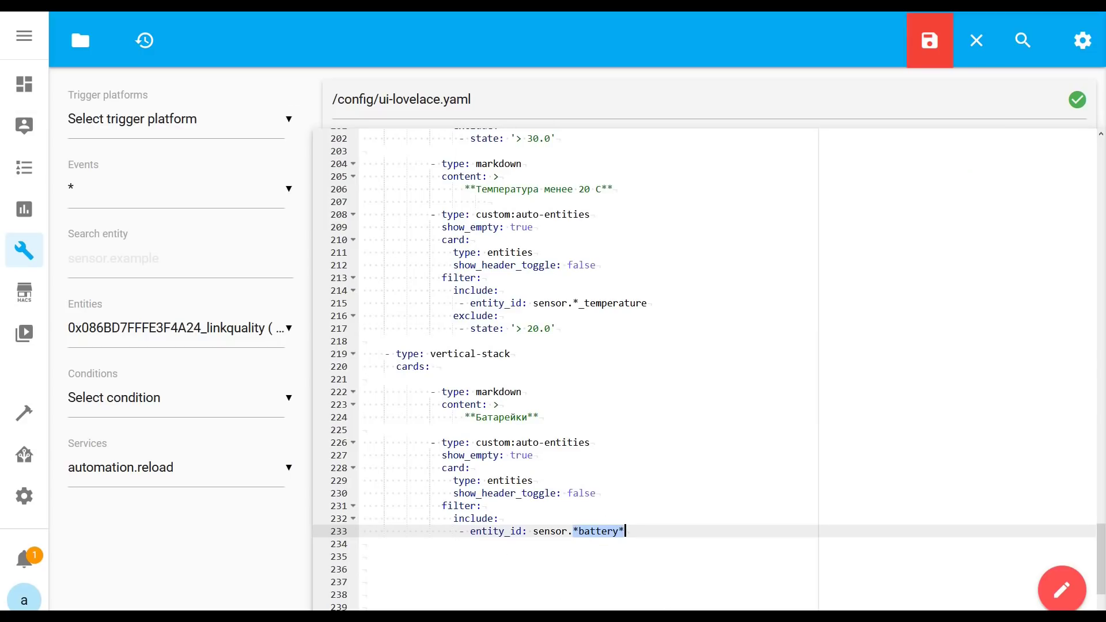
Step: Add an exclude filter with state: '> 70.0' to the battery sensors card and save the file
scroll(419, 388, "down", 3)
left_click(368, 394)
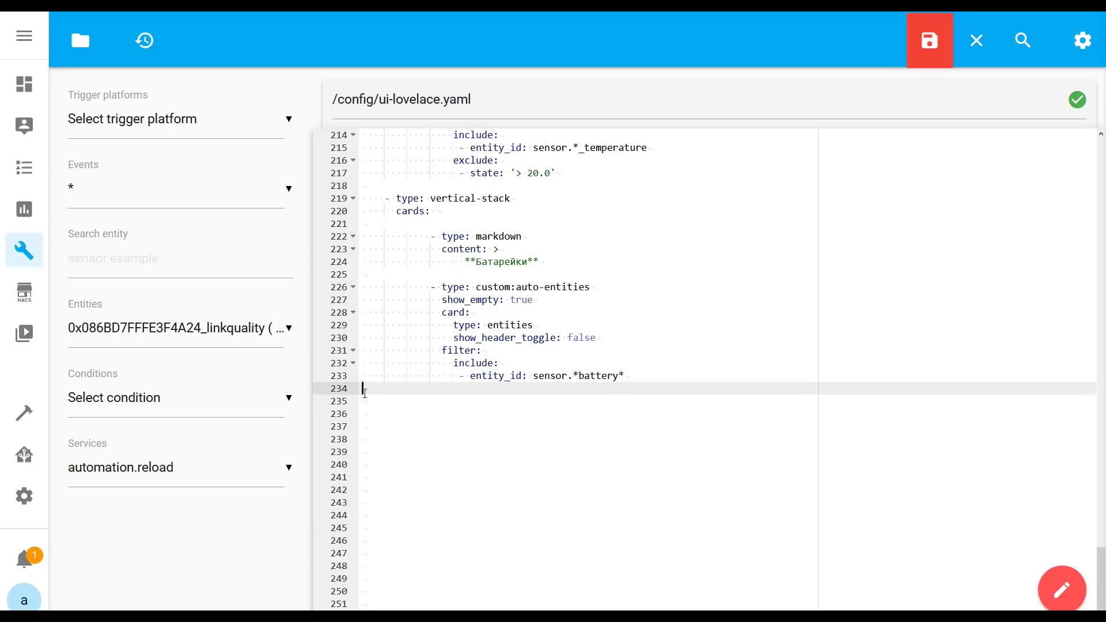
type("exclude:                   - state: '> 70.0'")
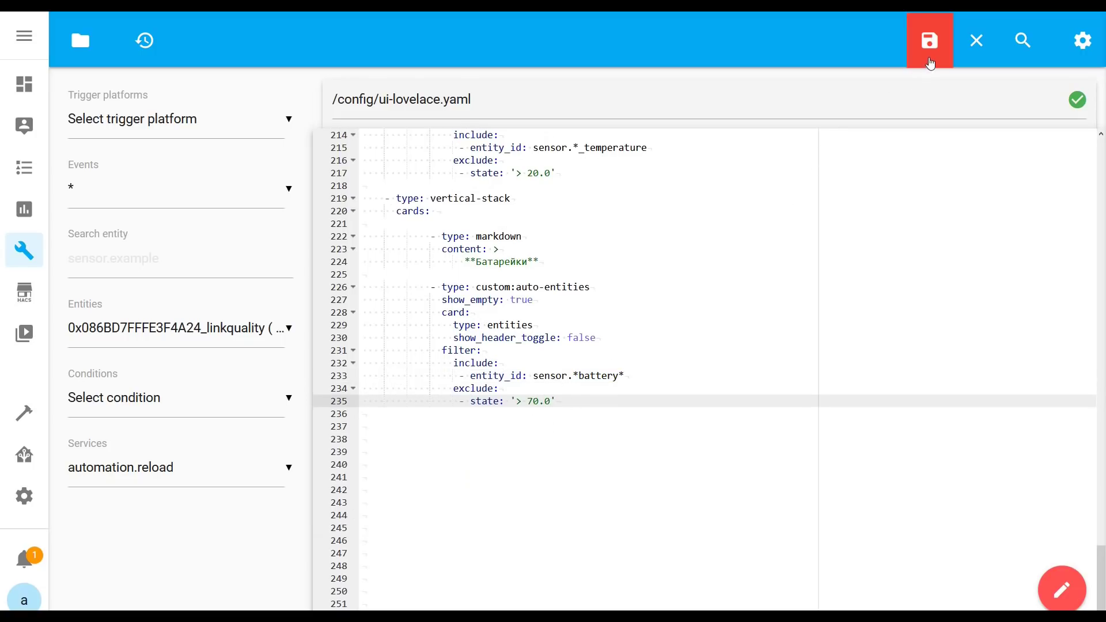
key("ctrl+s")
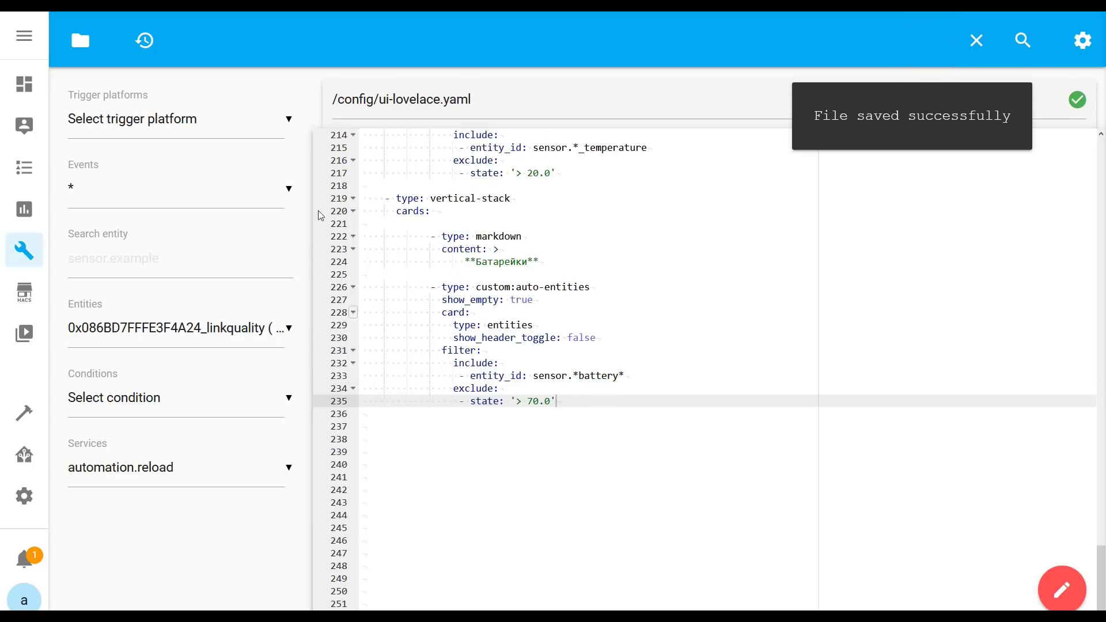
Step: Refresh the Обзор dashboard to load the Батарейки column of low battery sensors
left_click(207, 19)
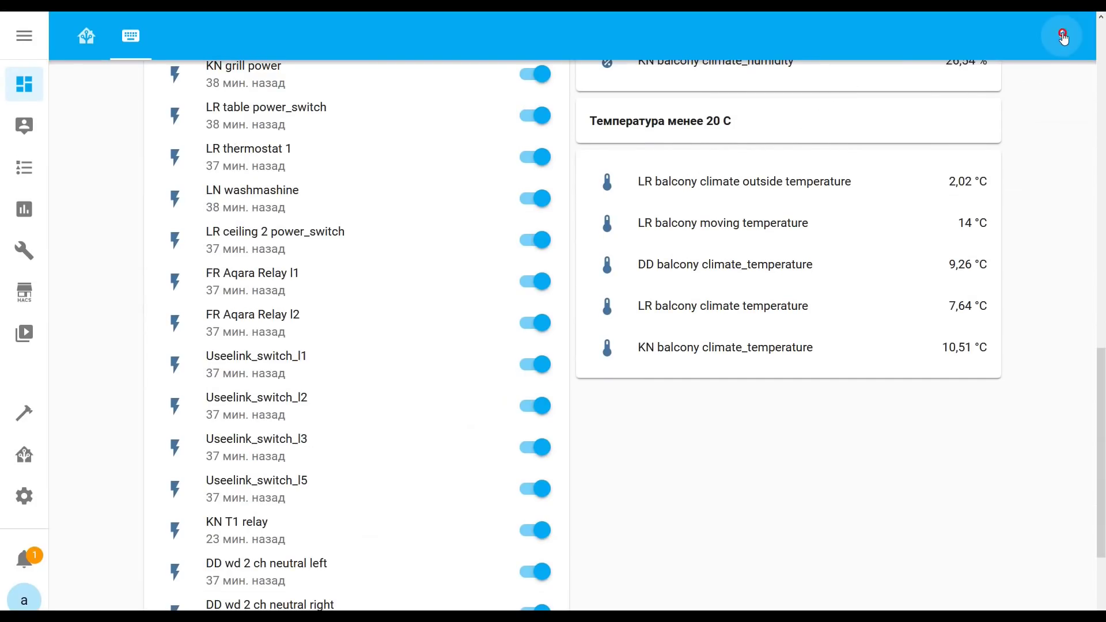
scroll(1063, 39, "up", 12)
scroll(1063, 39, "up", 3)
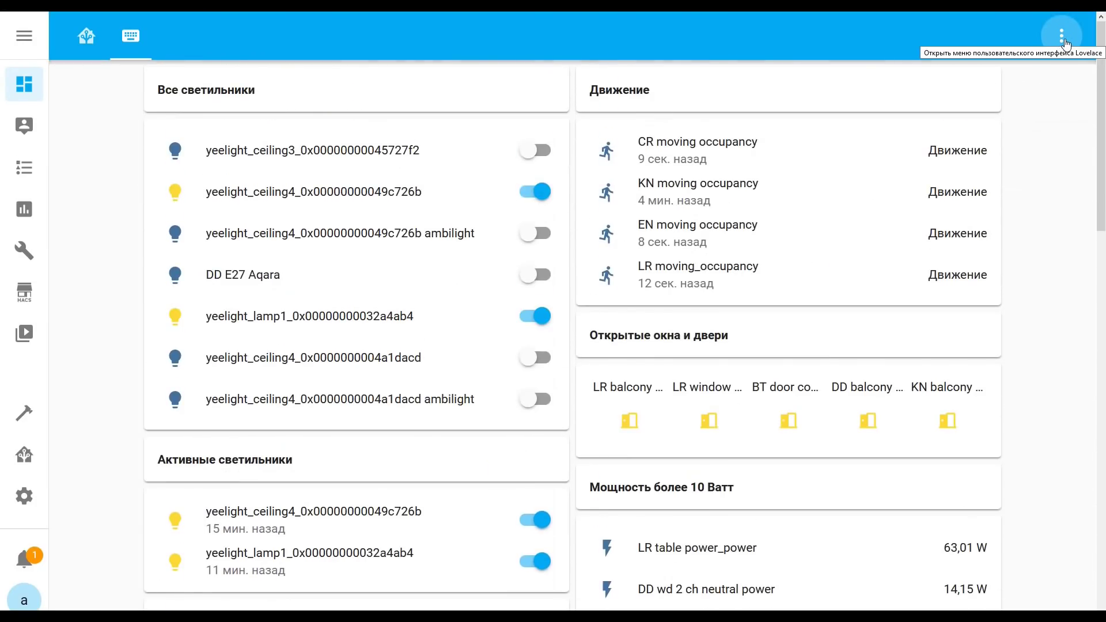
left_click(1062, 36)
left_click(953, 85)
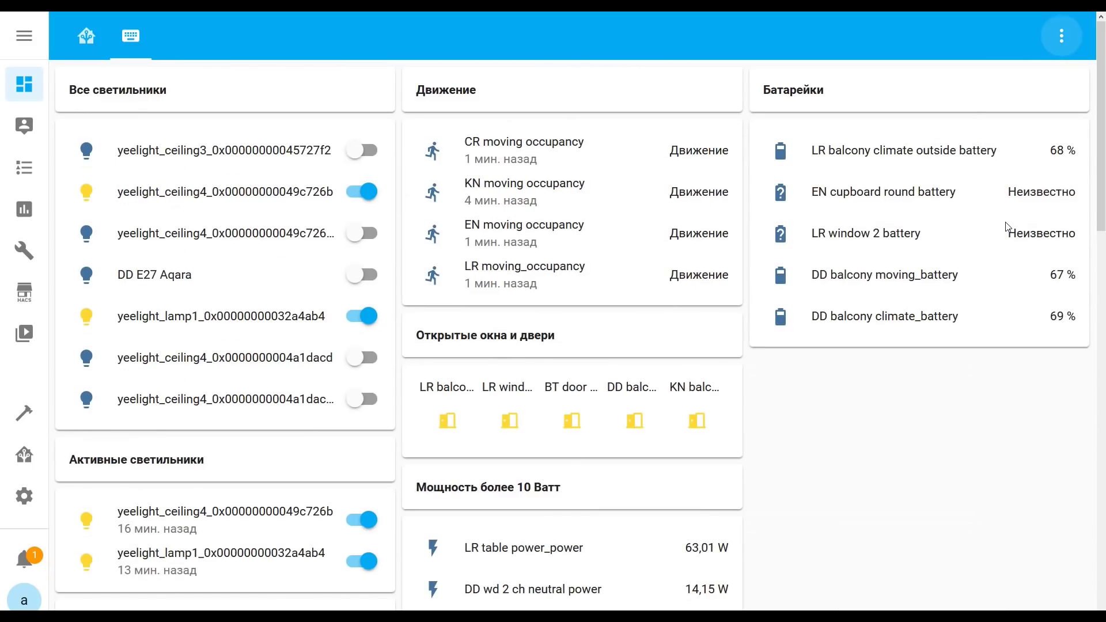
Step: Examine the battery sensors in the Неизвестно state, viewing the history of EN cupboard round battery and closing it
left_click_drag(1007, 230, 1056, 233)
left_click_drag(1009, 191, 1076, 191)
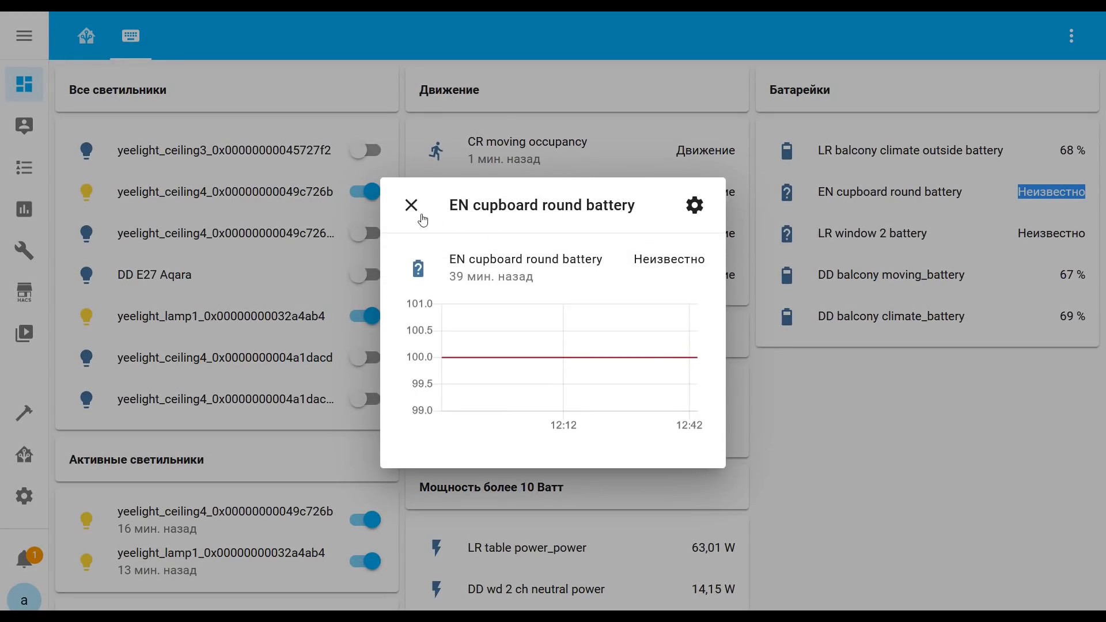
left_click(412, 215)
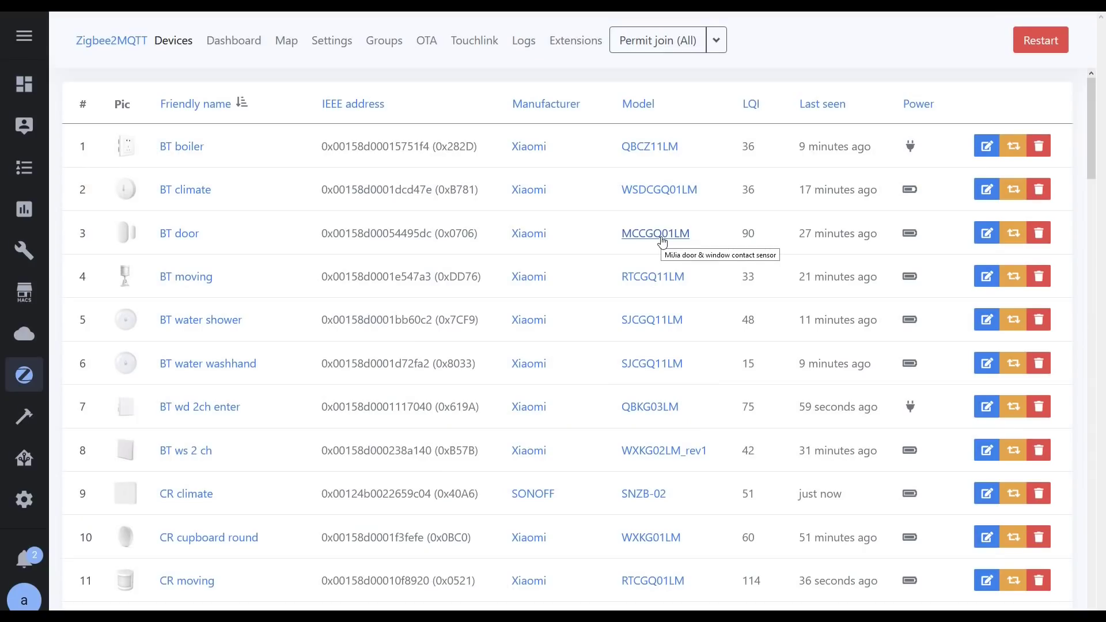
Step: In Zigbee2MQTT, enable Retain in the settings of the BT moving device and submit the change
left_click(198, 278)
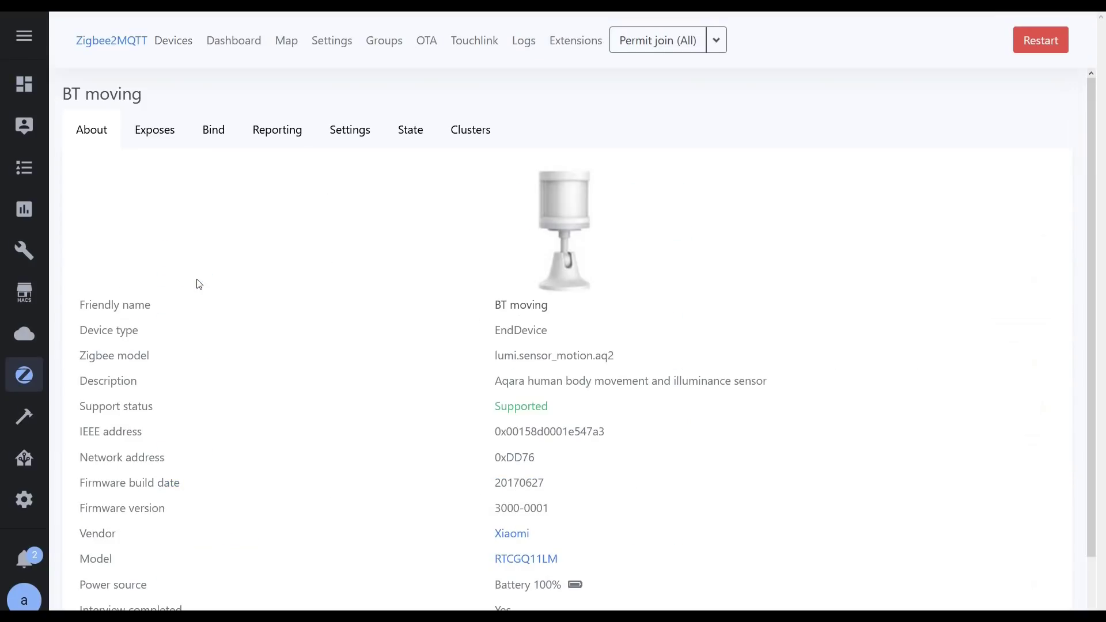
left_click(341, 132)
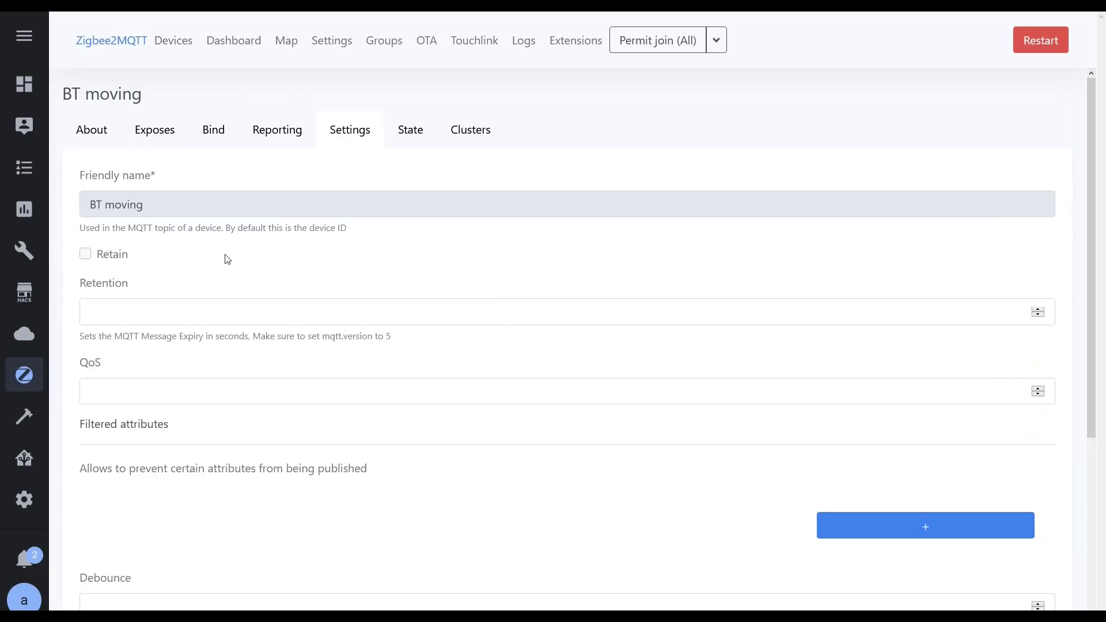
left_click(85, 255)
scroll(121, 267, "down", 5)
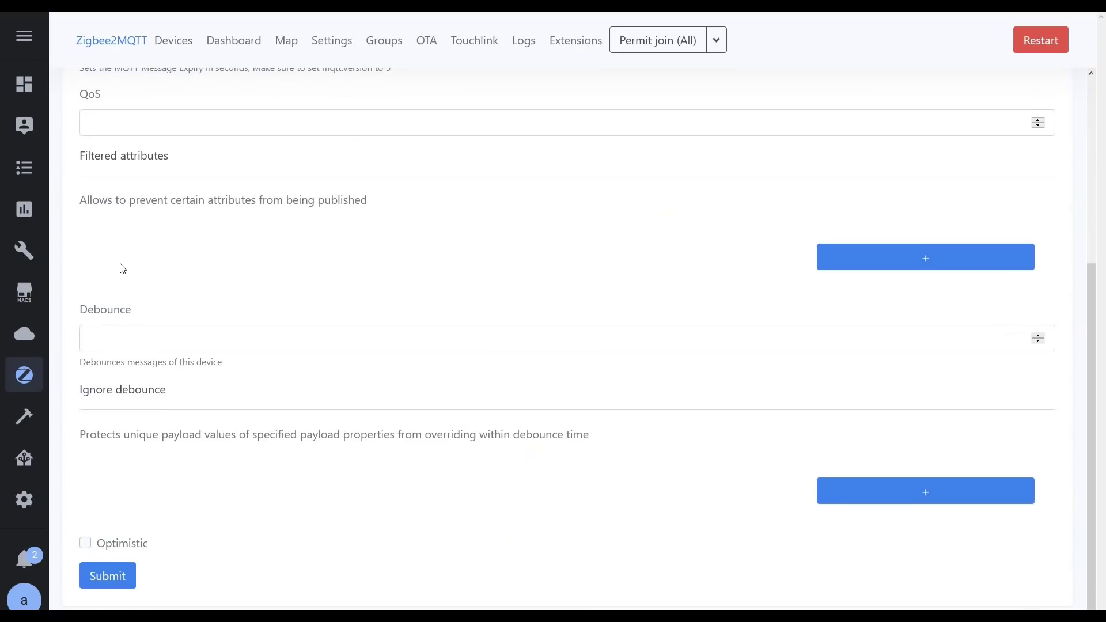
left_click(123, 576)
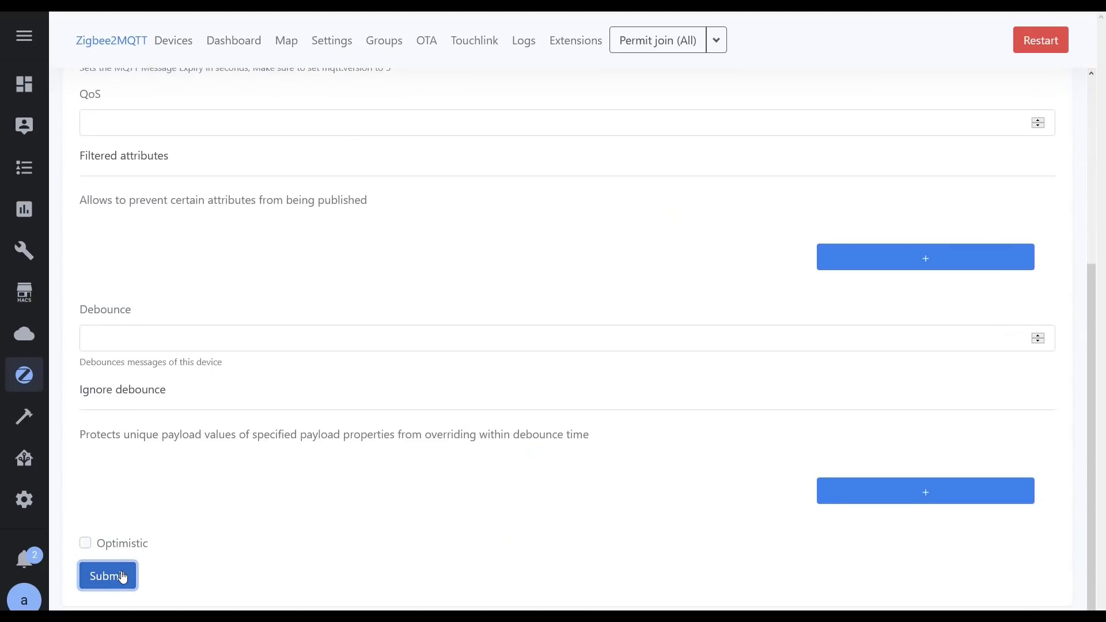
Step: In the file editor, add state: 'unknown' to the exclude filter of the Батарейки auto-entities card and save ui-lovelace.yaml
scroll(203, 457, "up", 5)
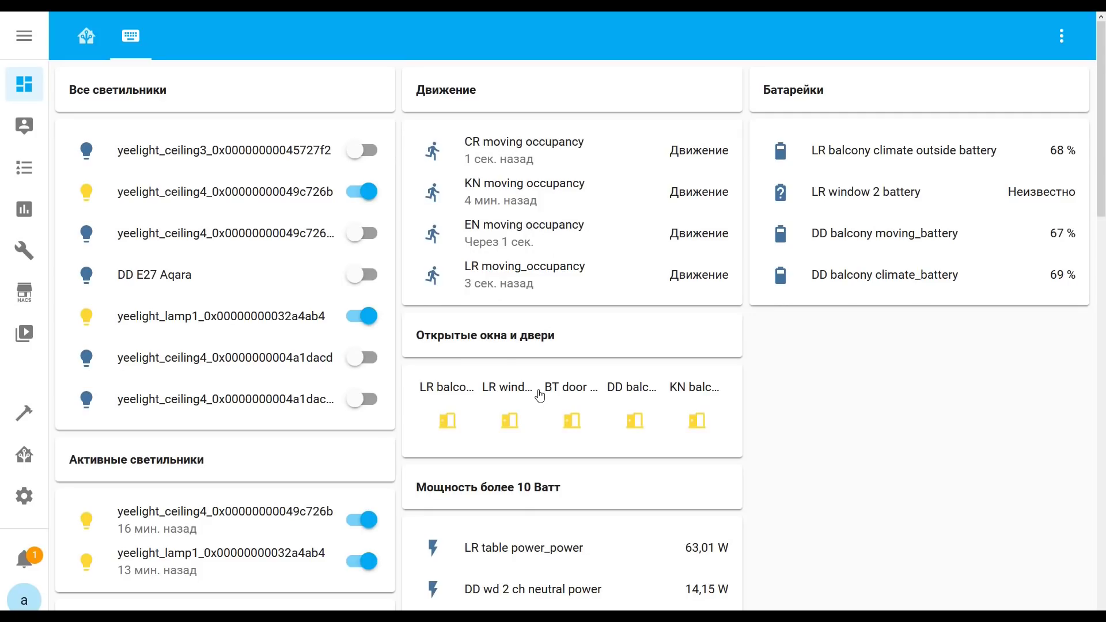
key("F11")
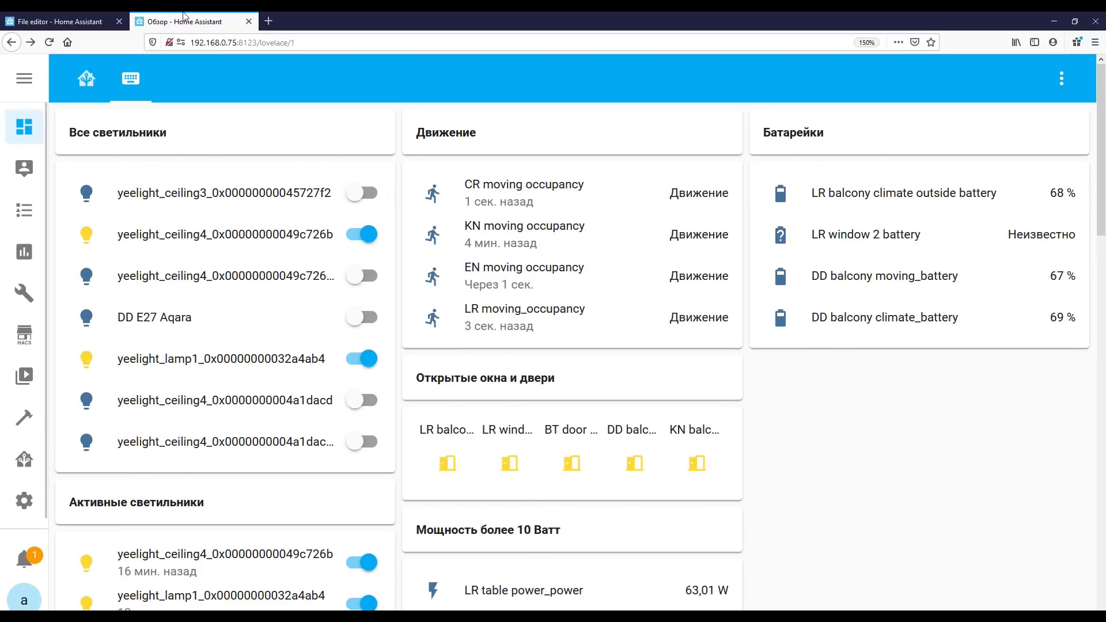
left_click(64, 16)
key("F11")
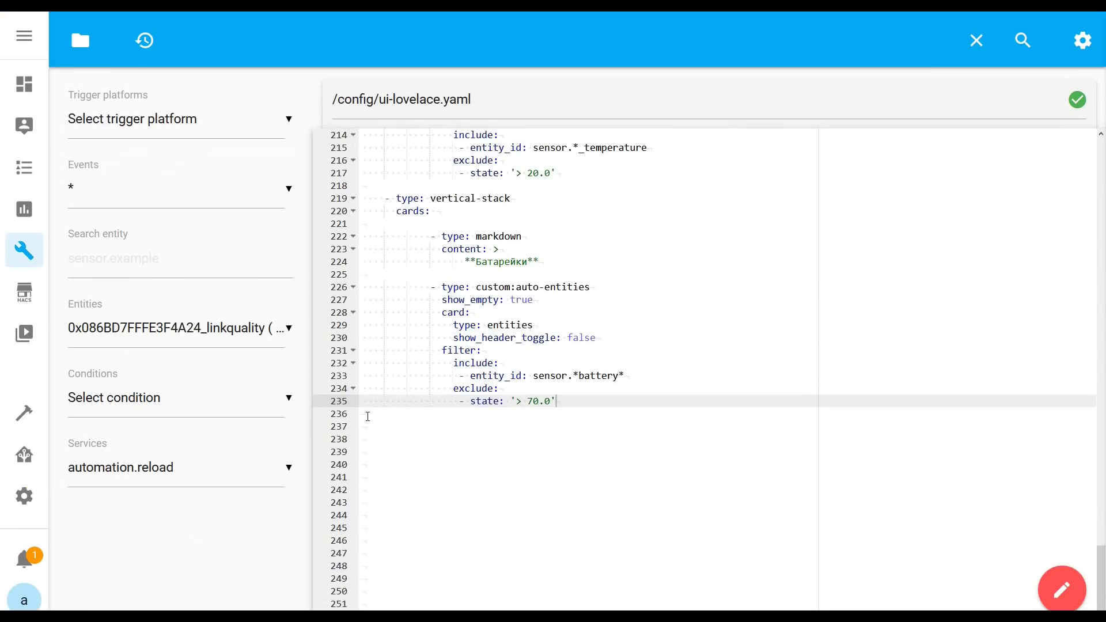
left_click(367, 416)
type("- state: 'unknown'")
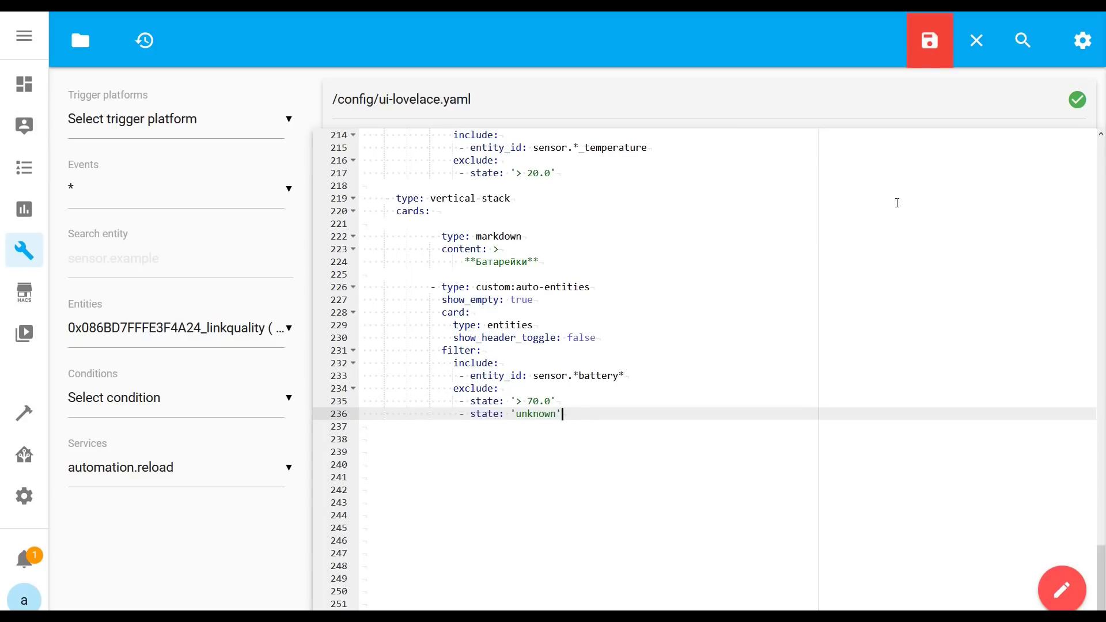
left_click(929, 51)
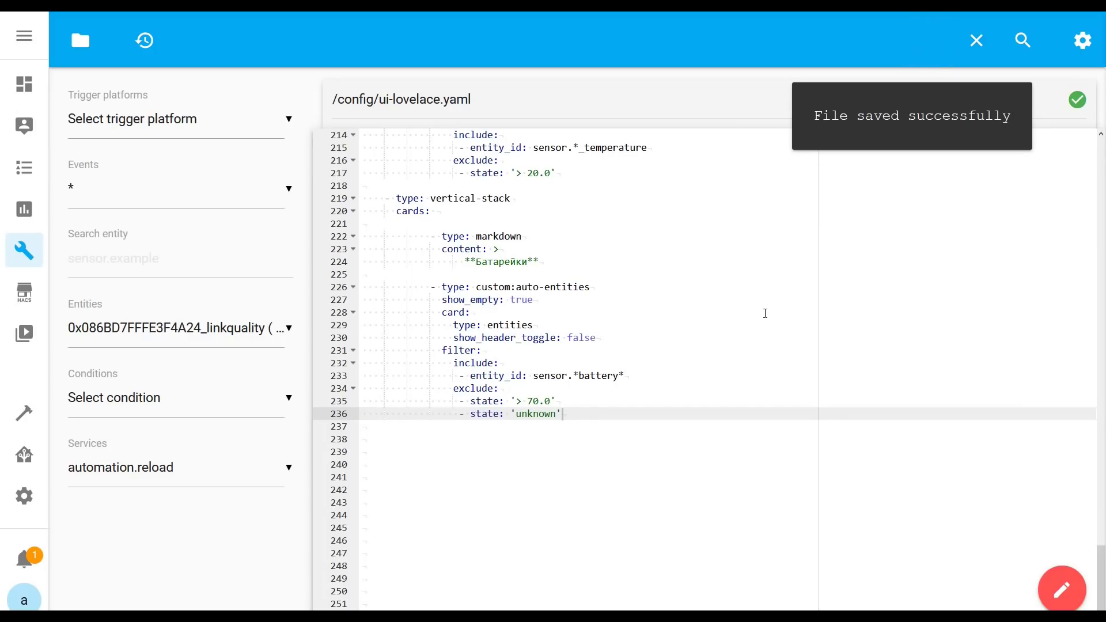
Step: Refresh the Обзор dashboard to apply the unknown-state exclusion to the Батарейки card
key("F11")
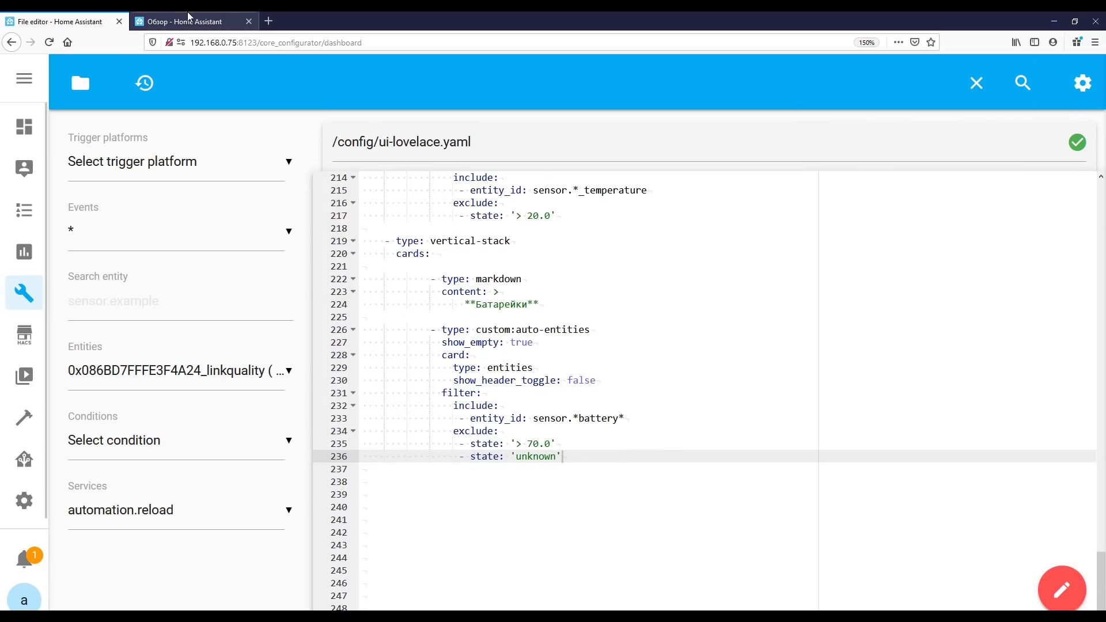
key("ctrl+Tab")
key("F11")
left_click(1067, 53)
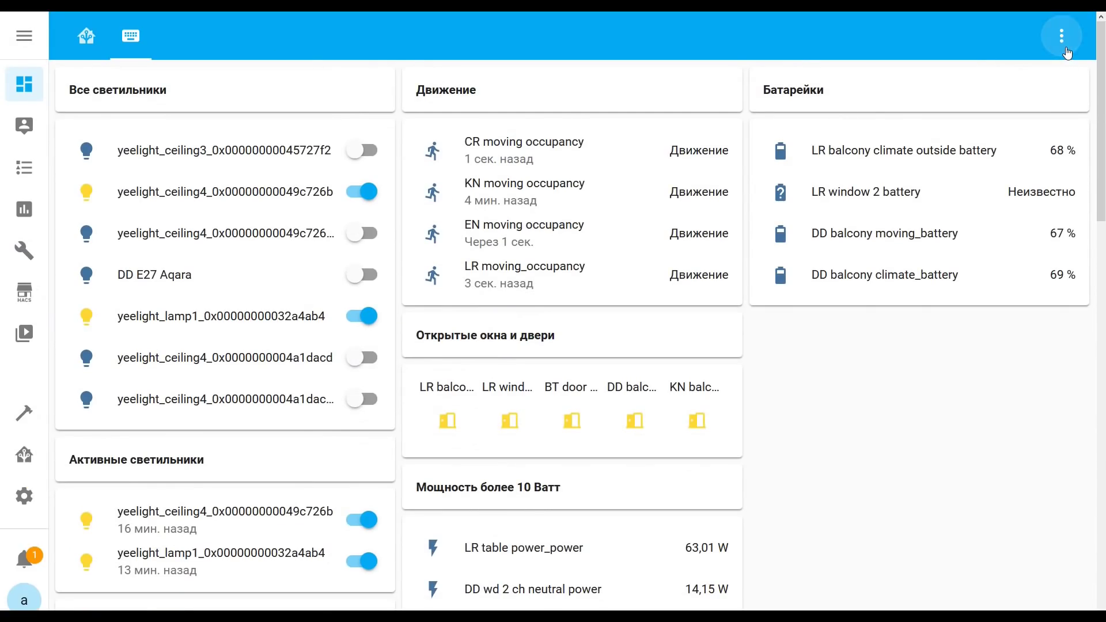
left_click(988, 90)
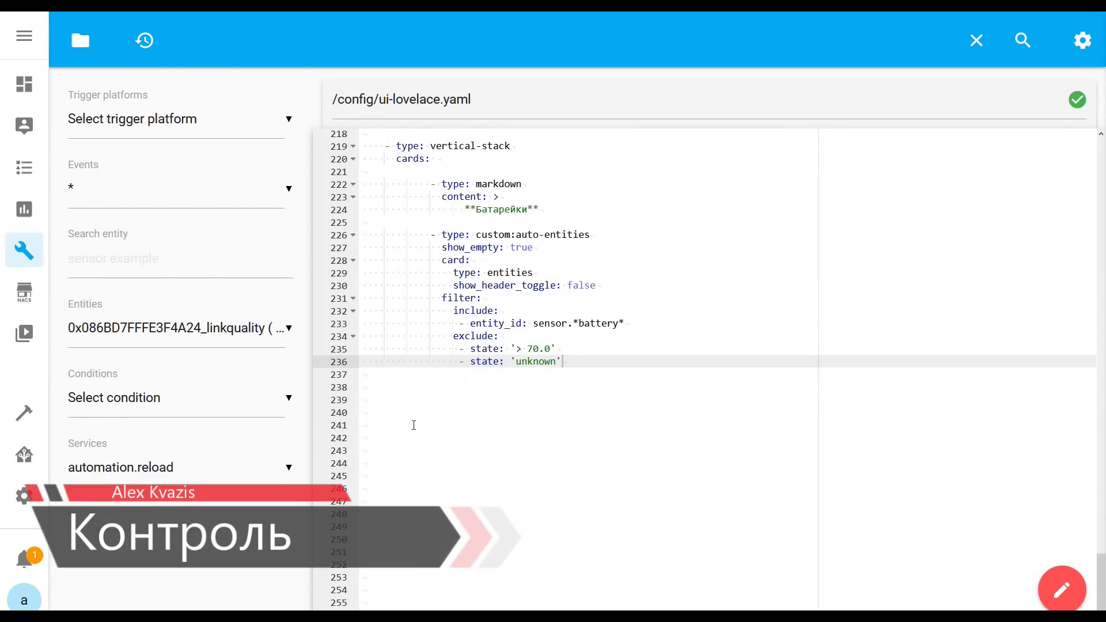
Step: Below the battery card, paste the Аварийные датчики heading and auto-entities card for binary_sensor.*water_leak and binary_sensor.*smoke in state 'on', and save the file
key("Down")
key("Down")
key("ctrl+v")
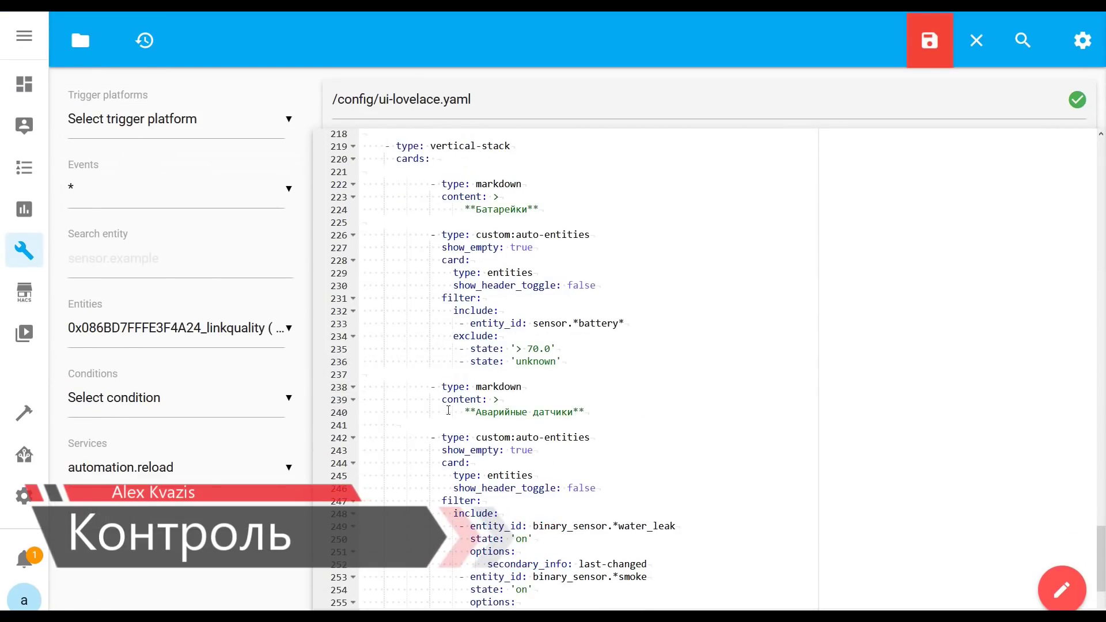
left_click_drag(476, 412, 574, 411)
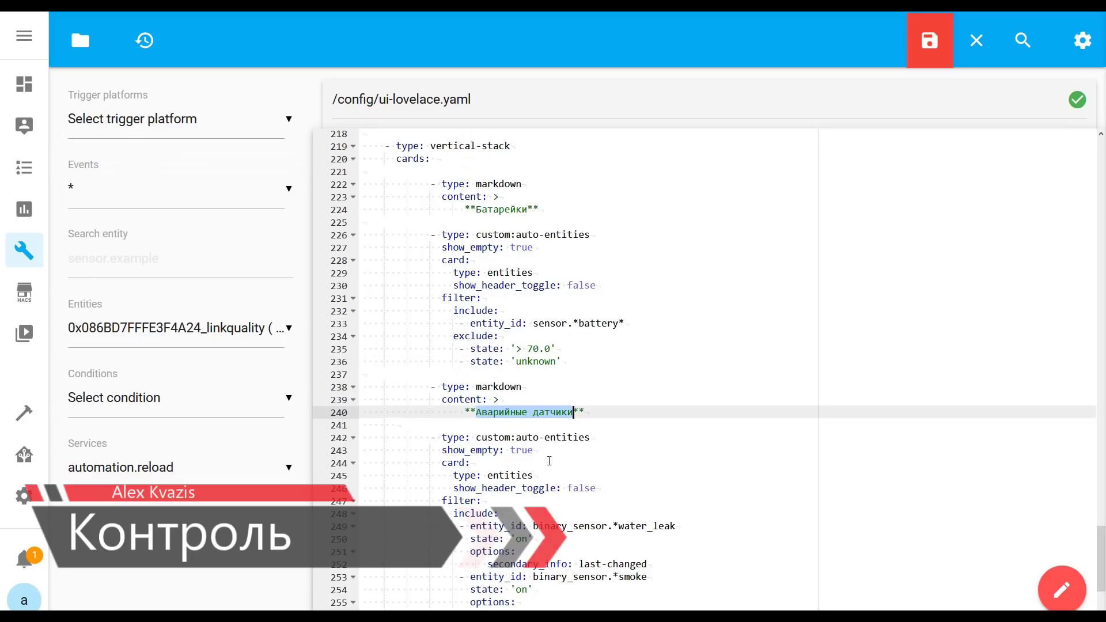
scroll(549, 461, "down", 3)
left_click_drag(614, 371, 678, 372)
left_click_drag(511, 383, 529, 384)
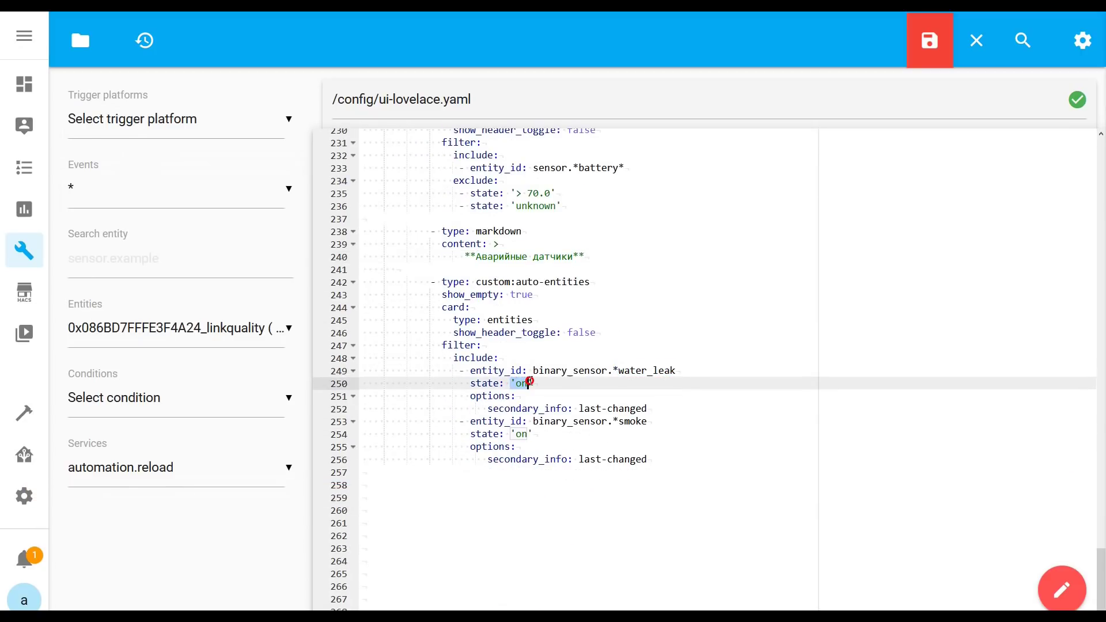
left_click_drag(533, 421, 649, 423)
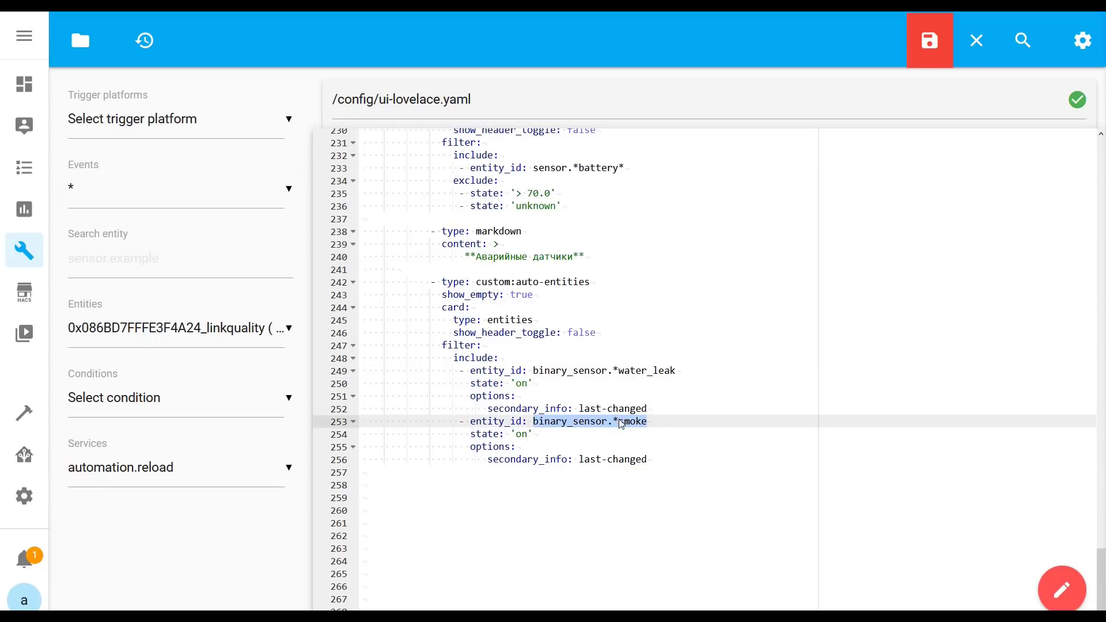
left_click_drag(510, 435, 535, 435)
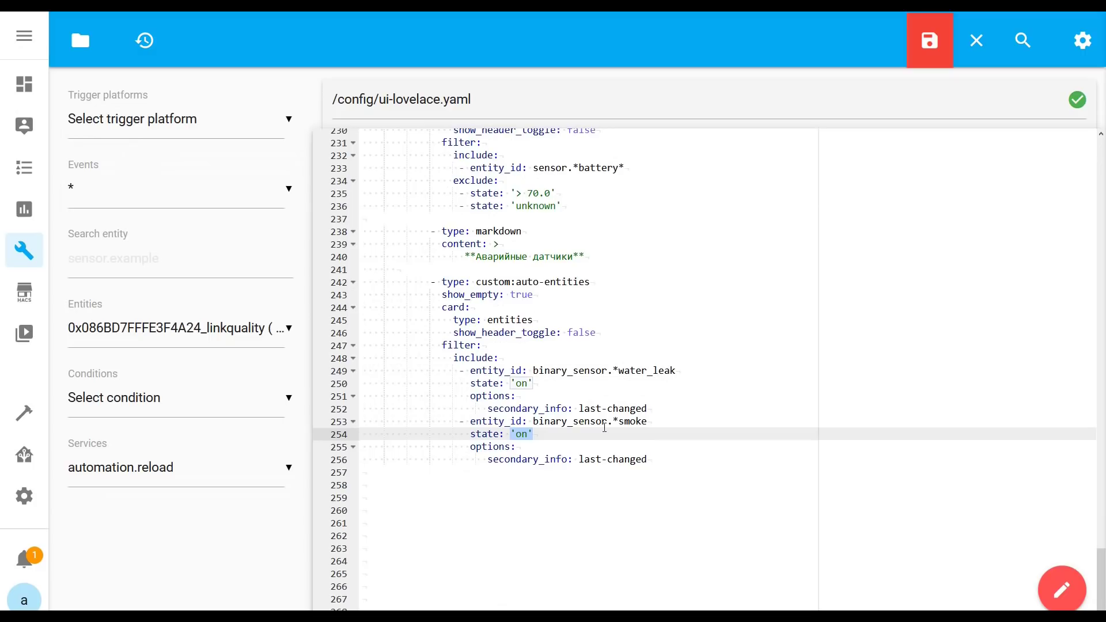
left_click(930, 41)
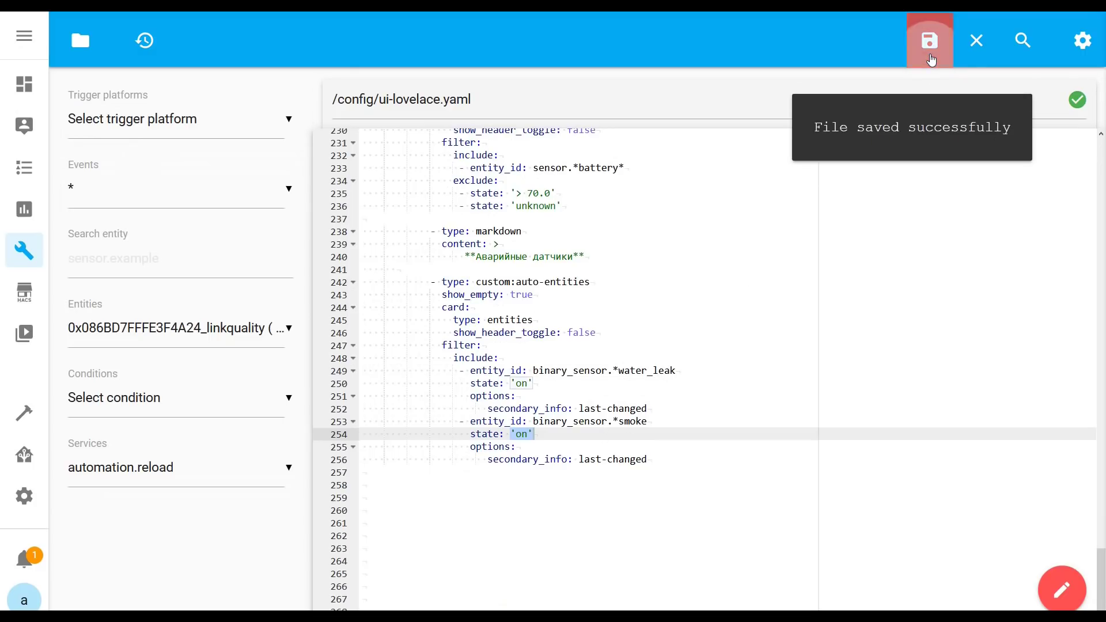
Step: Refresh the Обзор dashboard to load the Аварийные датчики card
key("F11")
left_click(202, 21)
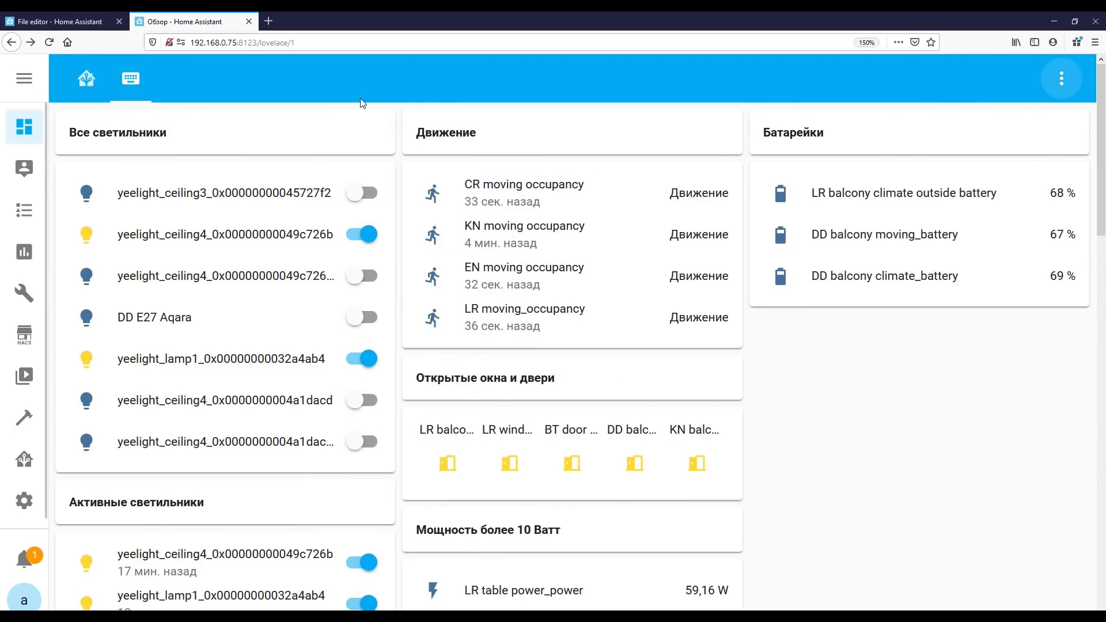
key("F11")
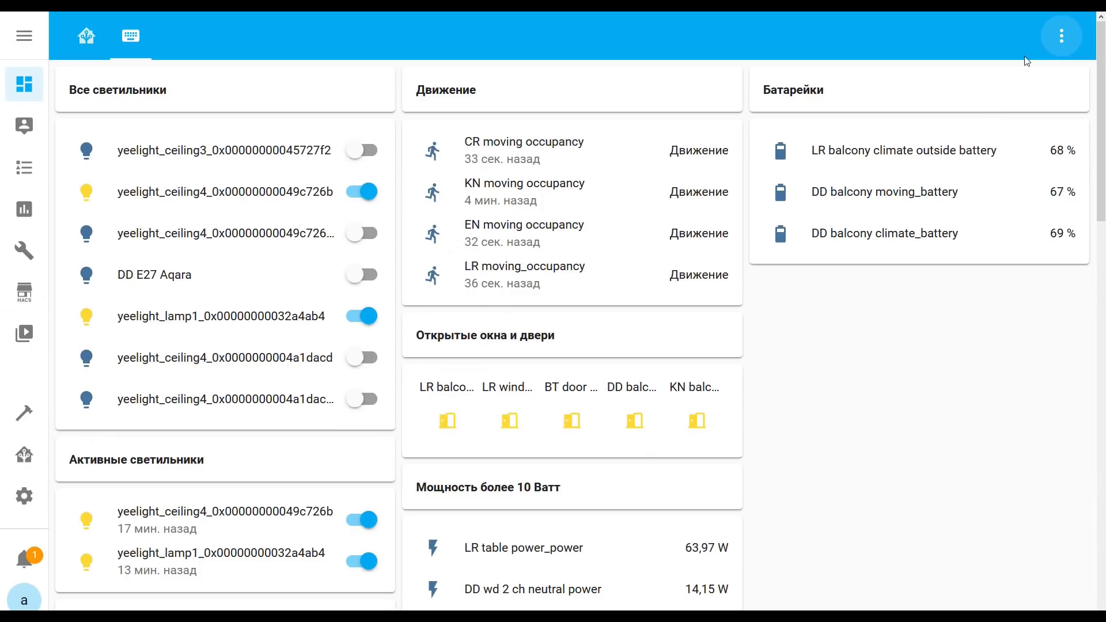
left_click(1062, 36)
left_click(974, 94)
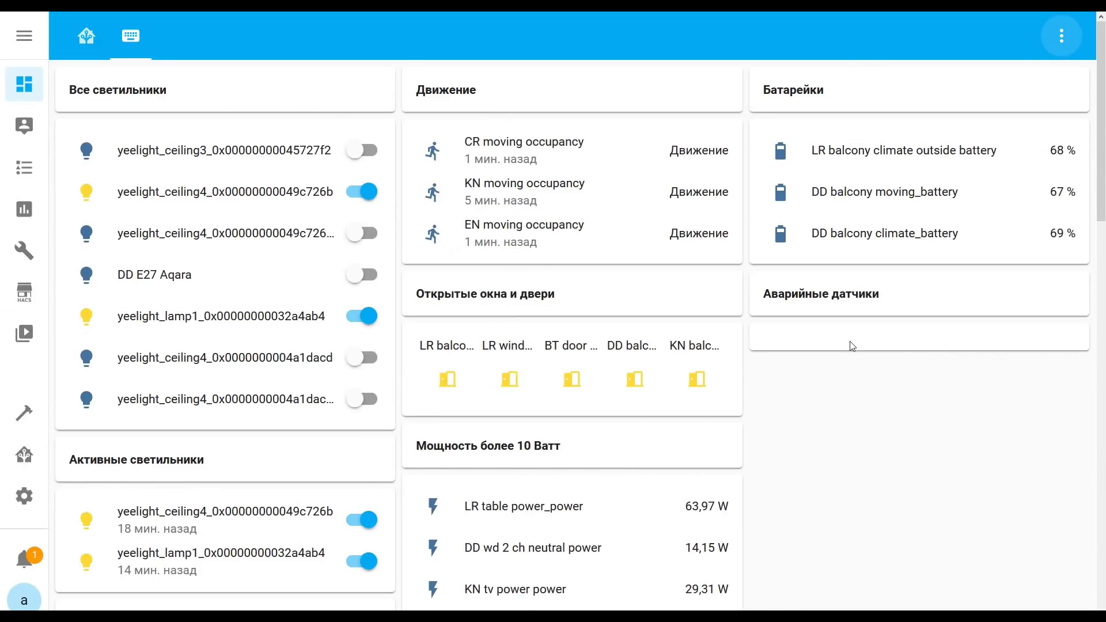
Step: Set show_empty to false for the Аварийные датчики auto-entities card in ui-lovelace.yaml and save the file
left_click(62, 20)
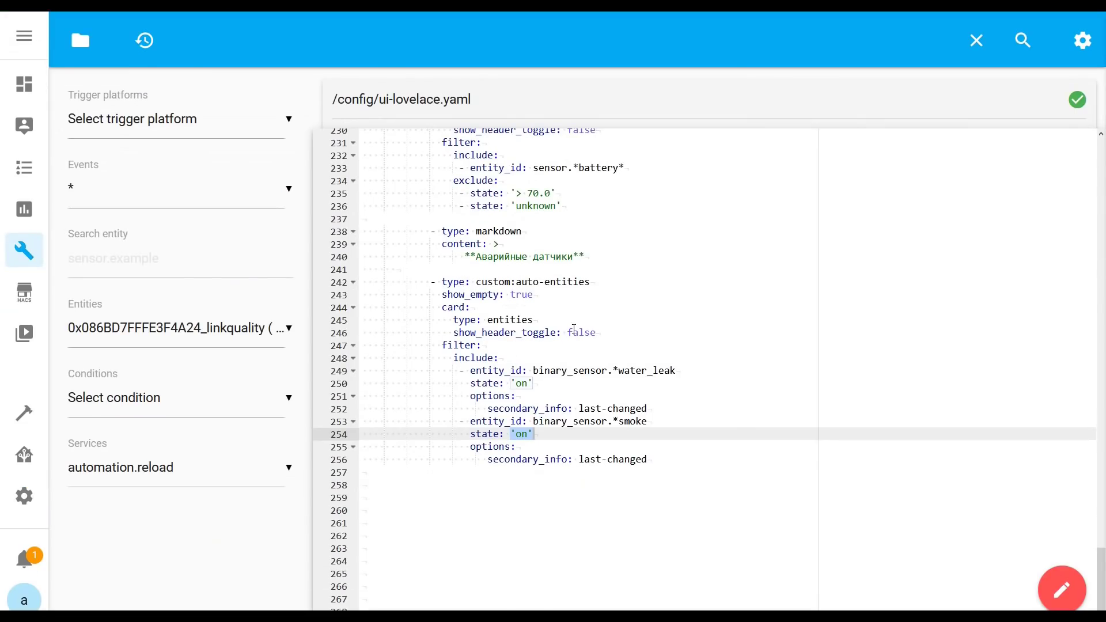
left_click(510, 296)
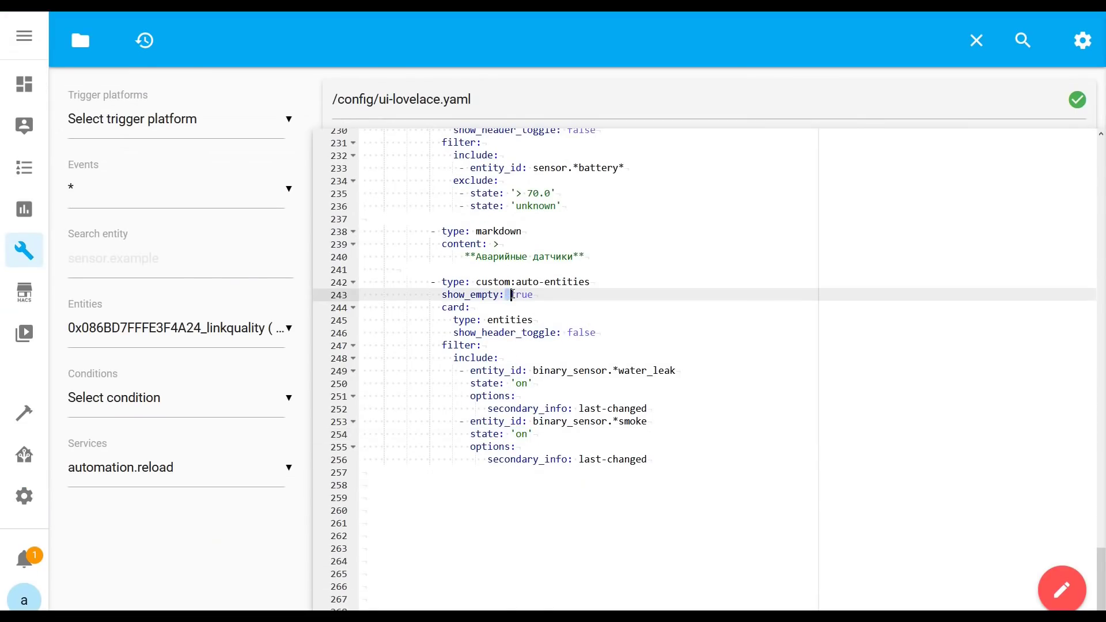
key("Delete")
key("Delete")
key("Delete")
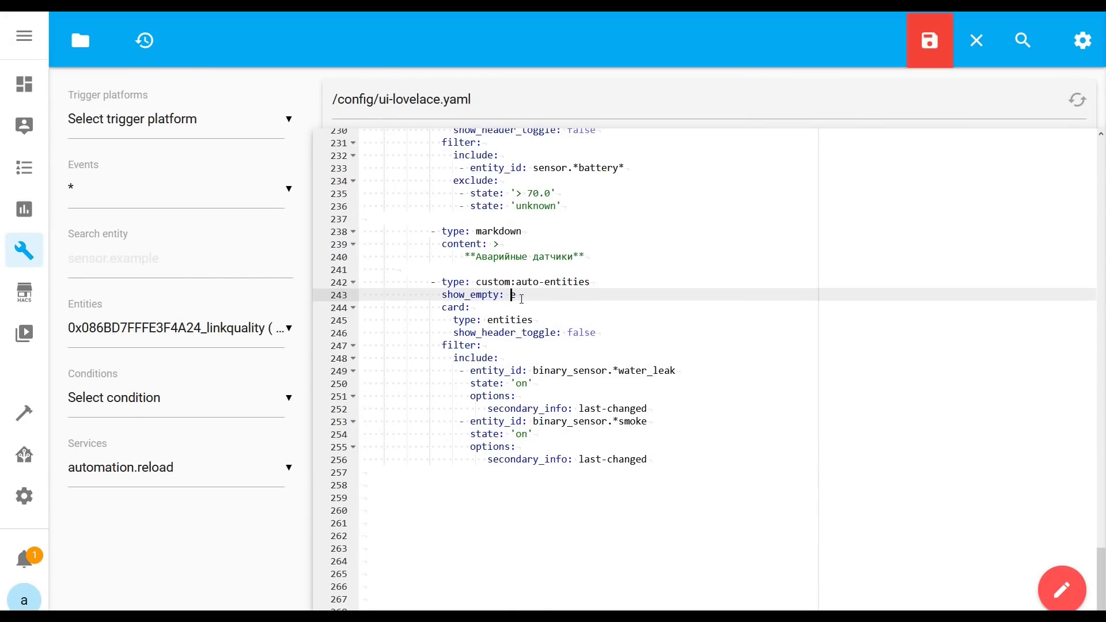
type("false")
key("ctrl+s")
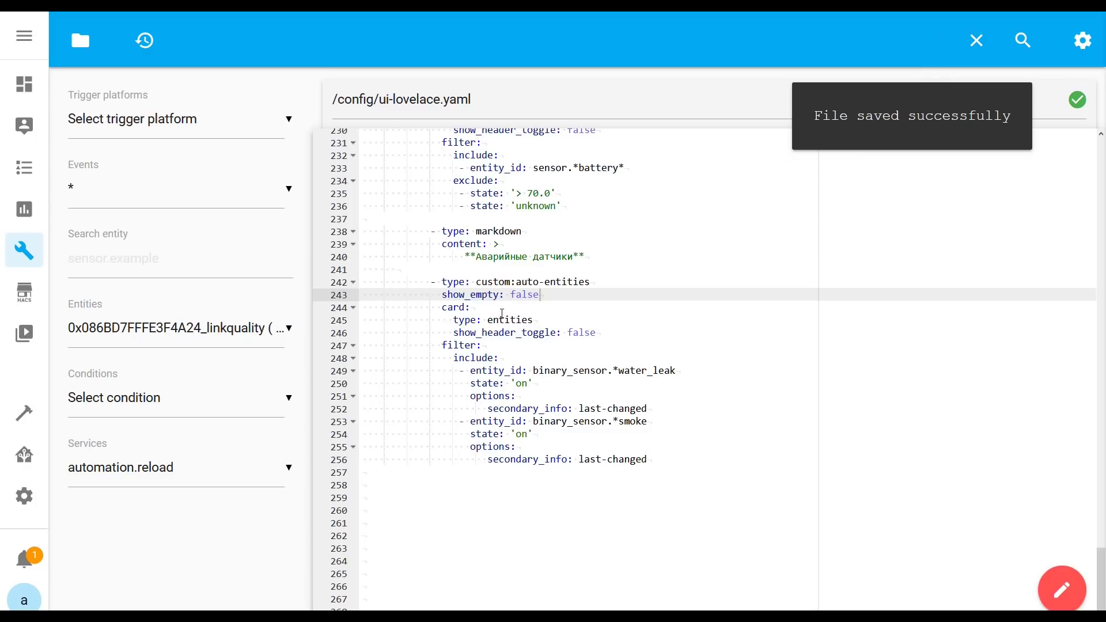
Step: Refresh the Обзор dashboard to apply the show_empty setting of the Аварийные датчики card
left_click(161, 16)
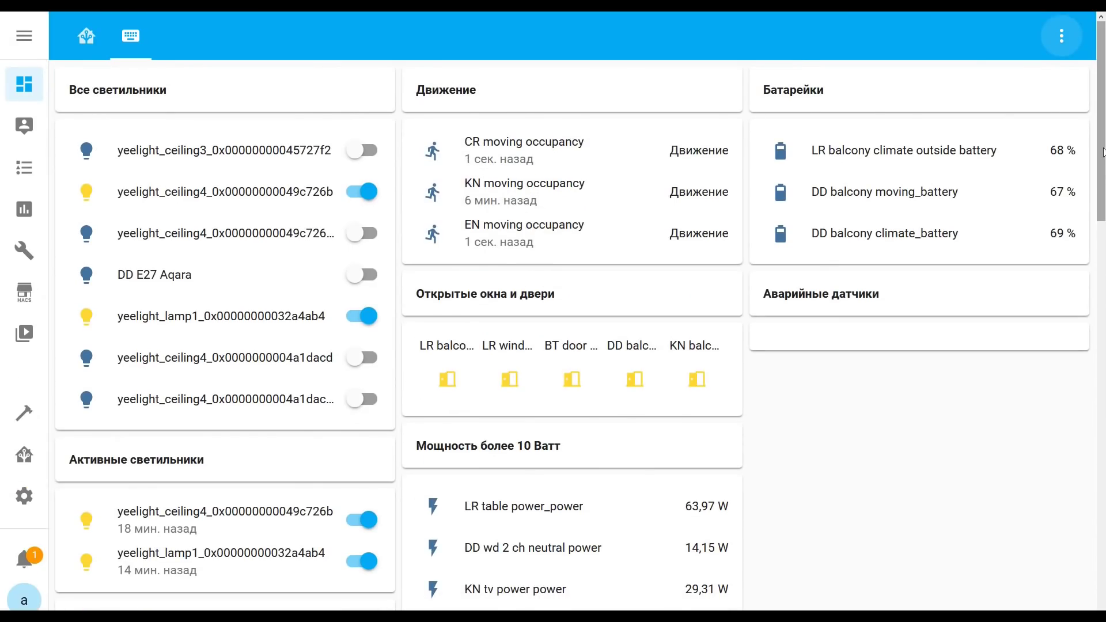
left_click(1068, 40)
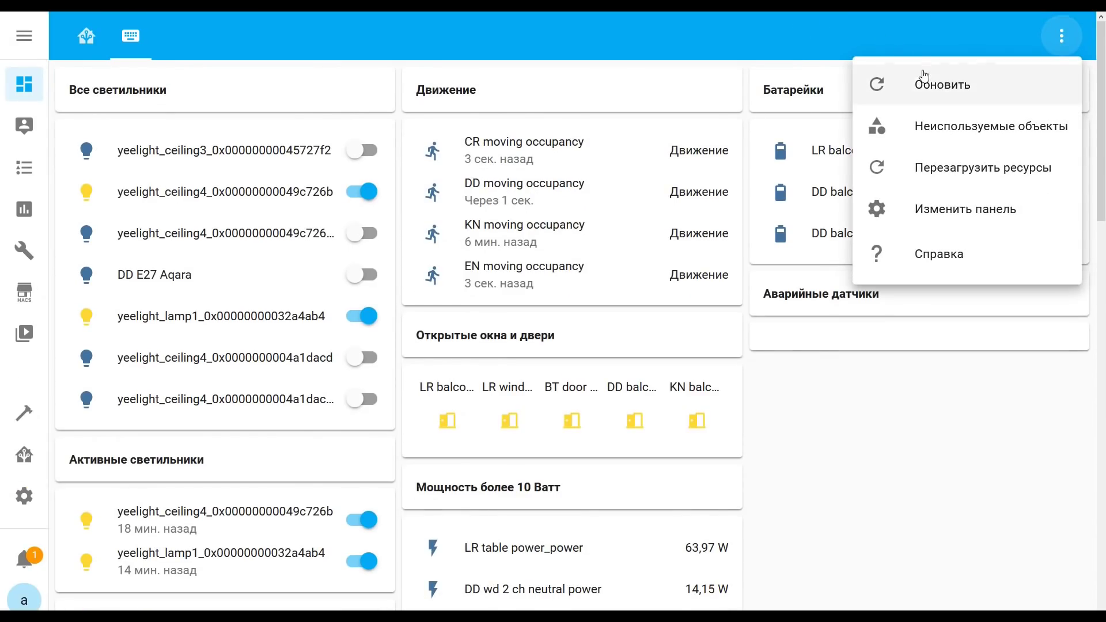
left_click(925, 85)
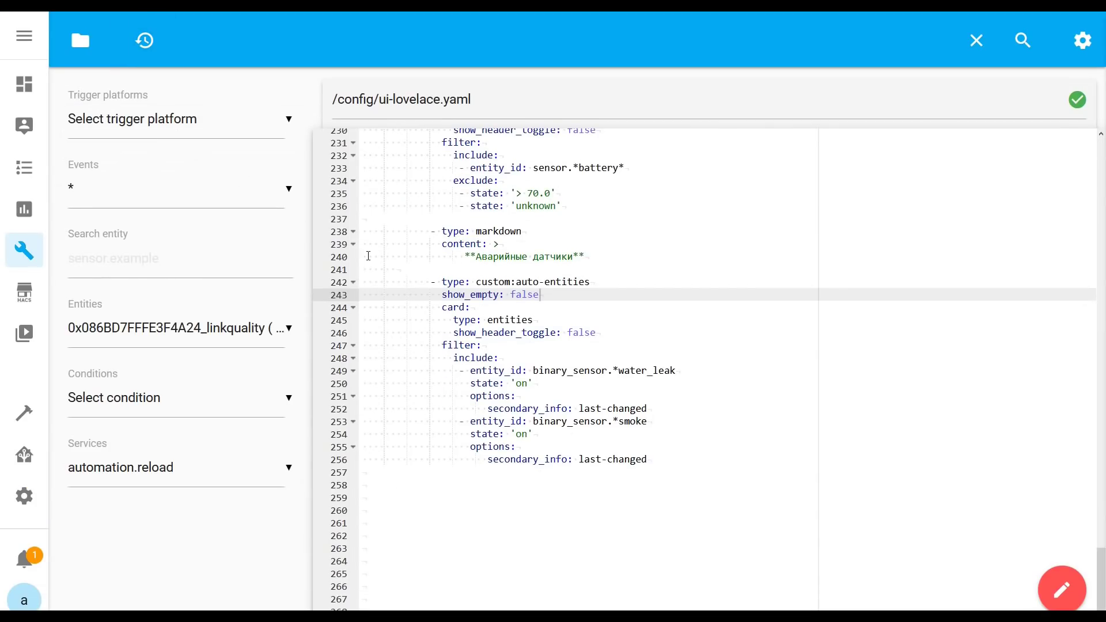
Step: Add an Отвалившиеся светильники heading and auto-entities card for domain light, state 'unavailable', secondary_info last-changed and show_empty false, and save the file
left_click(368, 488)
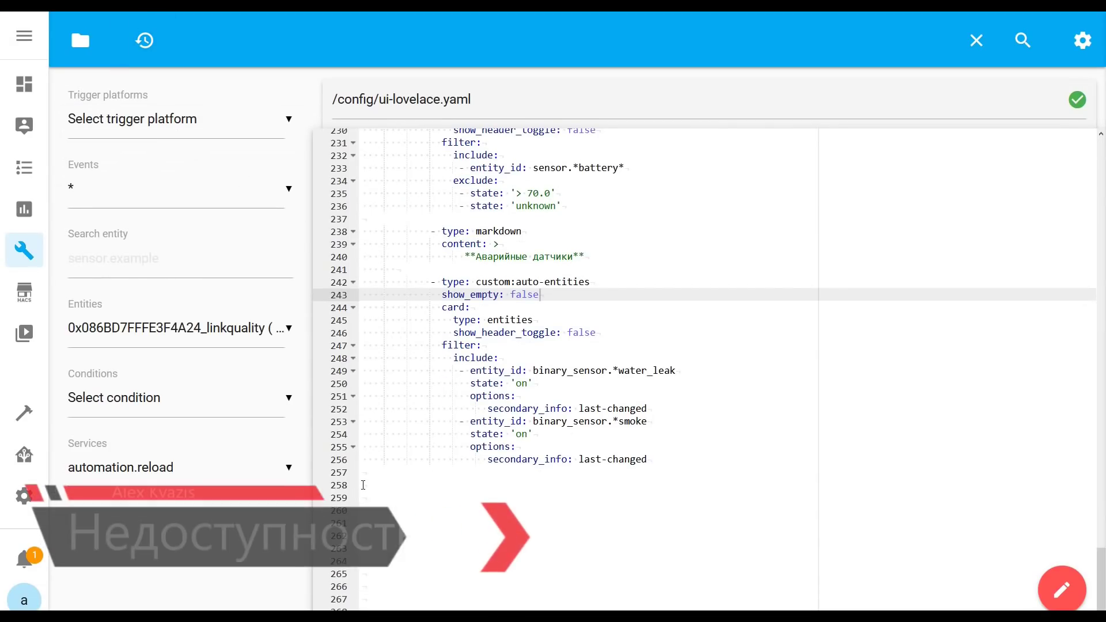
type("- type: markdown               content: >                   **Отвалившиеся светильники**              - type: custom:auto-entities               show_empty: false               card:                 type: entities                 show_header_toggle: false               filter:                 include:                  - domain: light                    state: 'unavailable'                    options:                       secondary_info: last-changed")
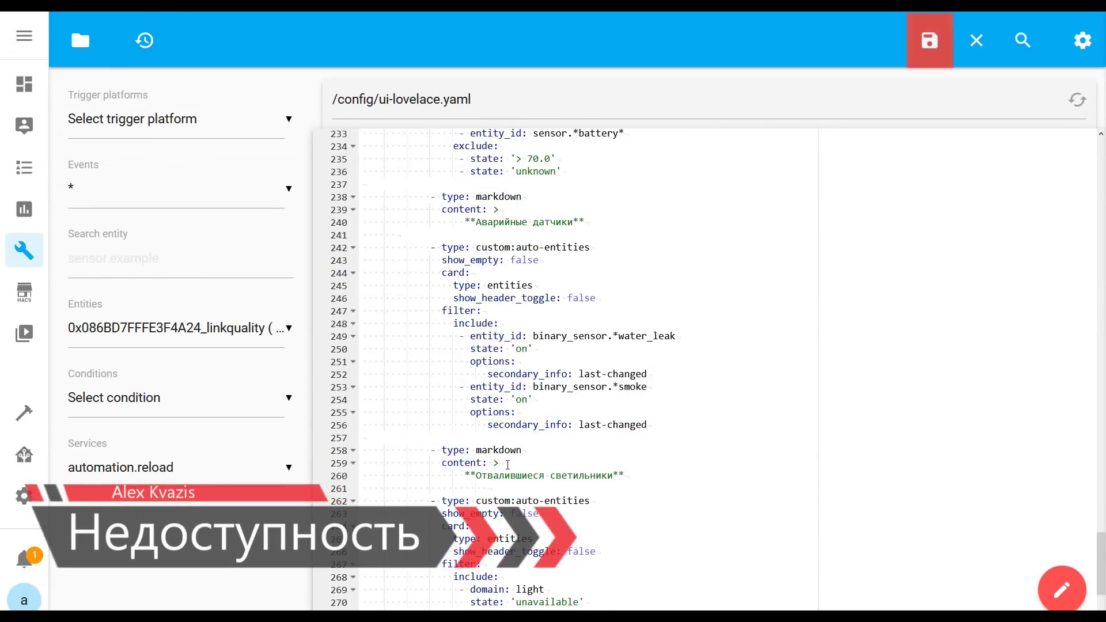
left_click_drag(476, 260, 614, 260)
double_click(540, 375)
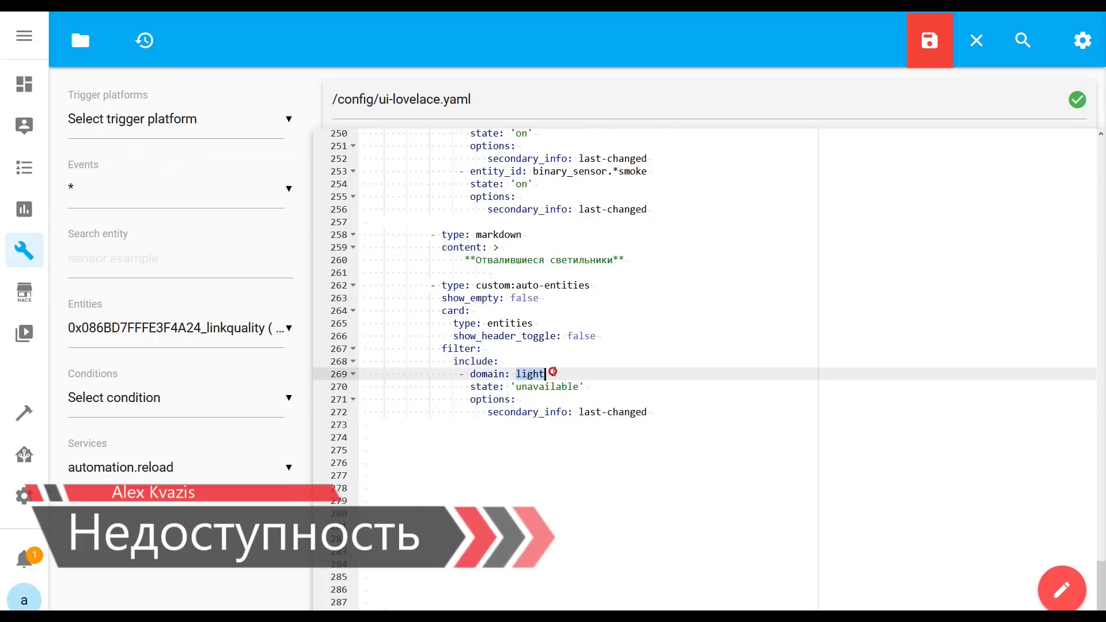
left_click_drag(510, 387, 611, 386)
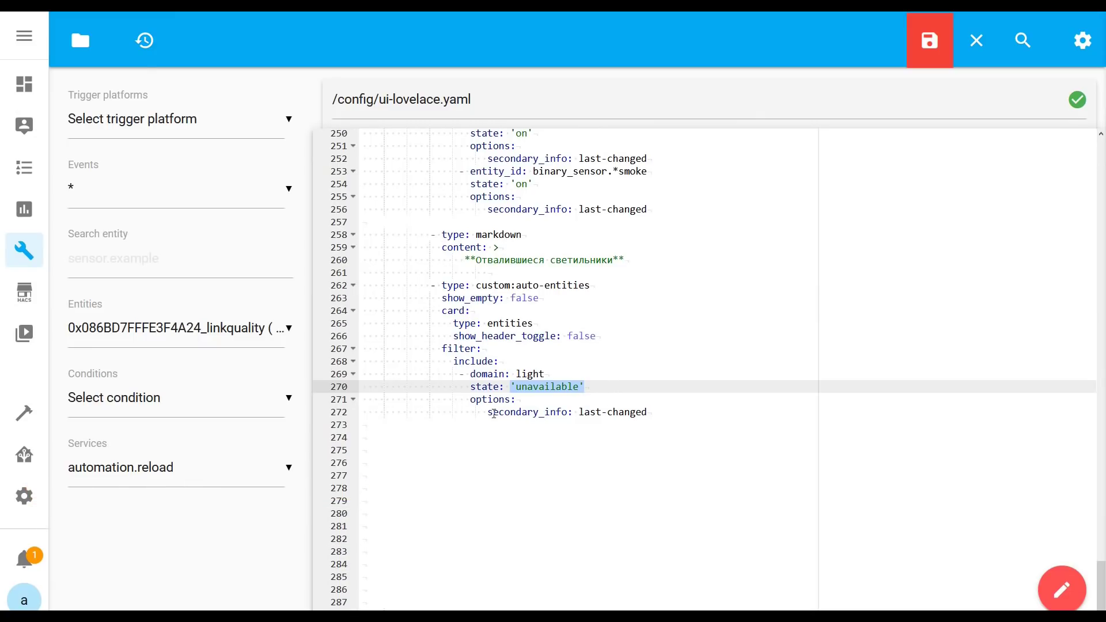
left_click_drag(492, 412, 648, 413)
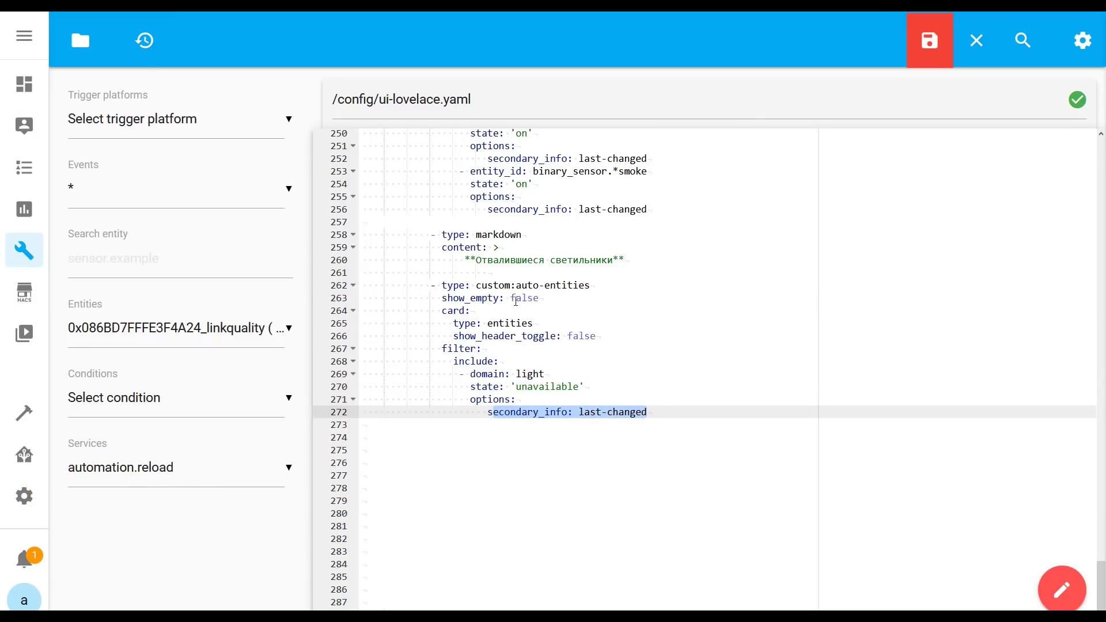
double_click(537, 299)
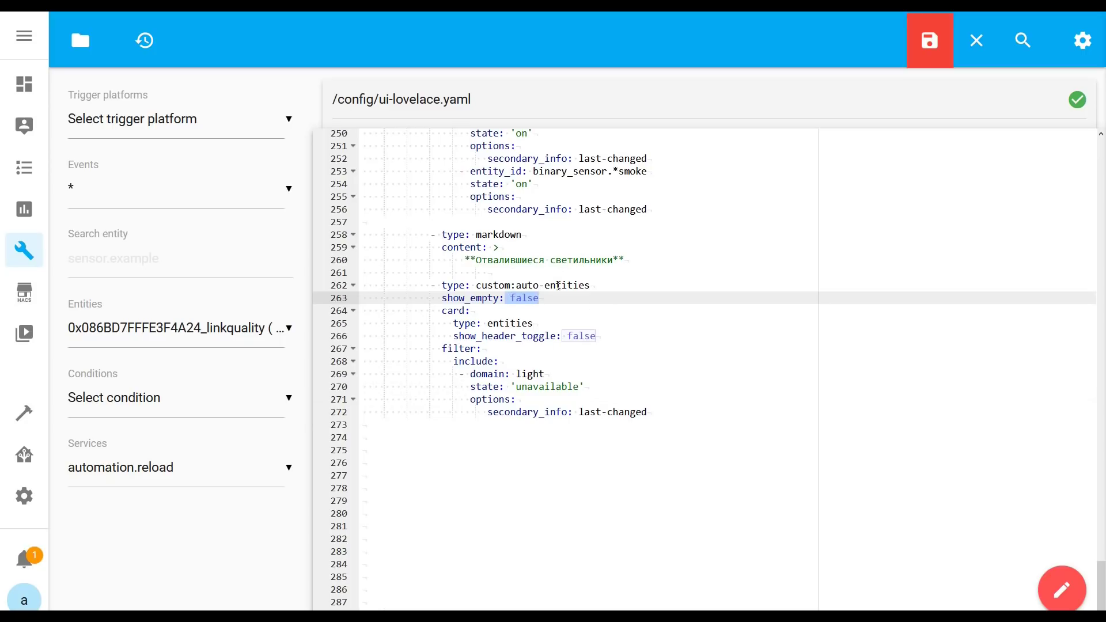
left_click(930, 39)
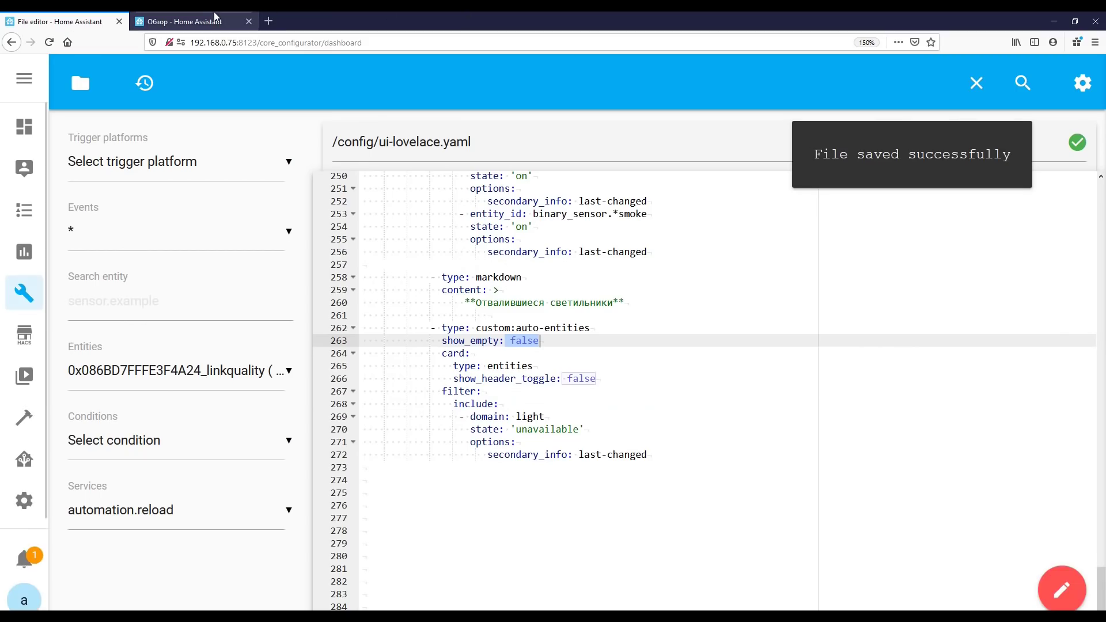
Step: Refresh the Обзор dashboard to load the Отвалившиеся светильники section
left_click(214, 16)
left_click(1067, 39)
left_click(1029, 85)
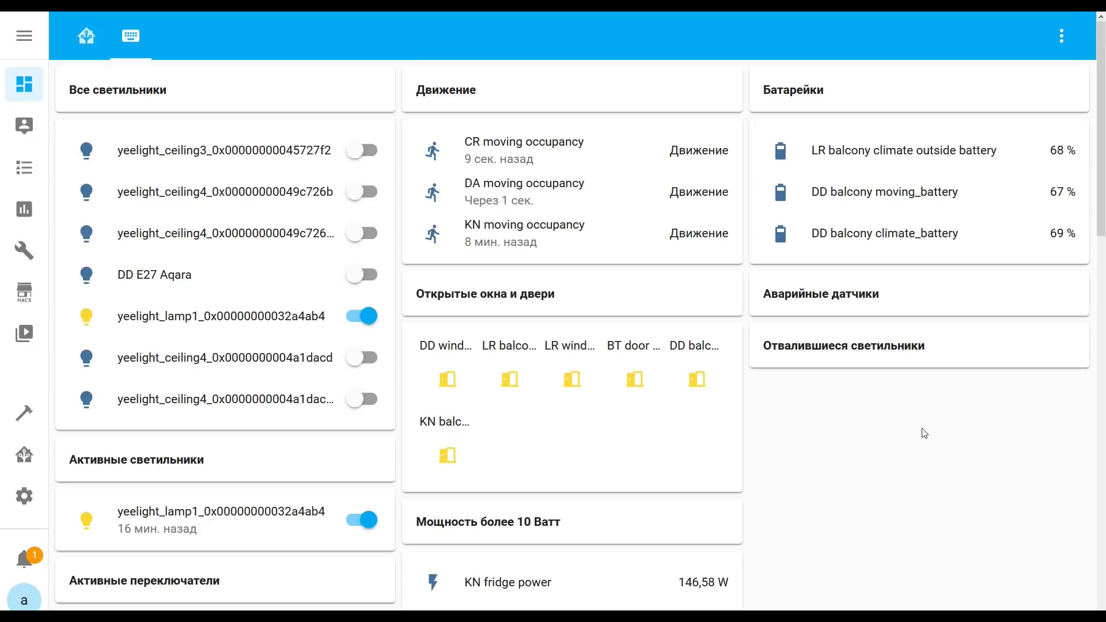
Step: Starting at line 274 of ui-lovelace.yaml, paste the Отвалившиеся переключатели card for unavailable switches and the Отвалившиеся сенсоры card
left_click(165, 16)
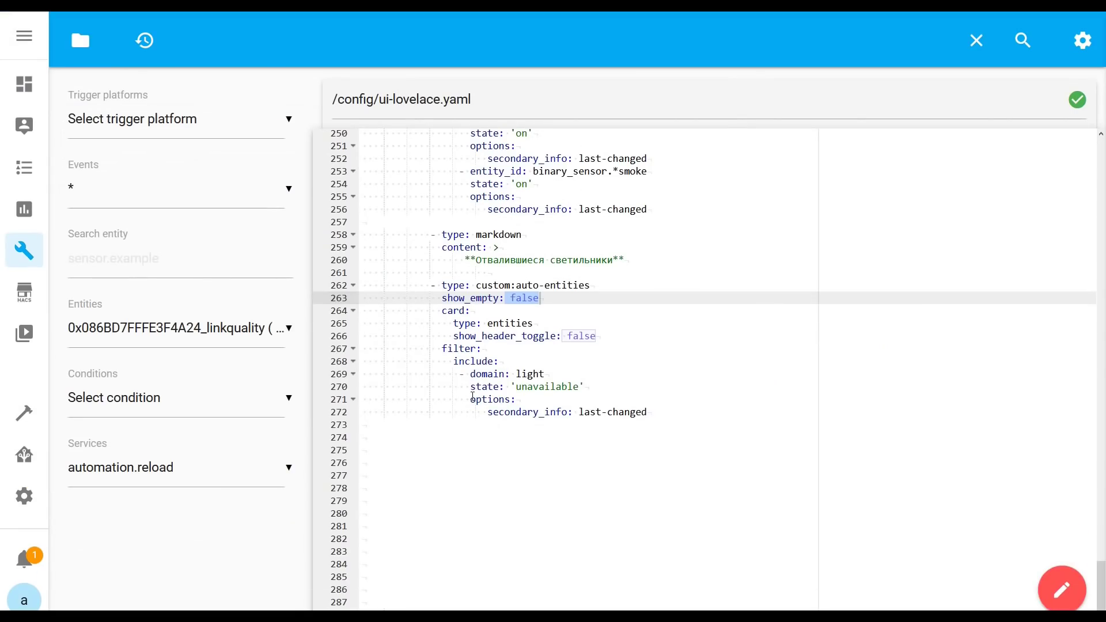
left_click(363, 449)
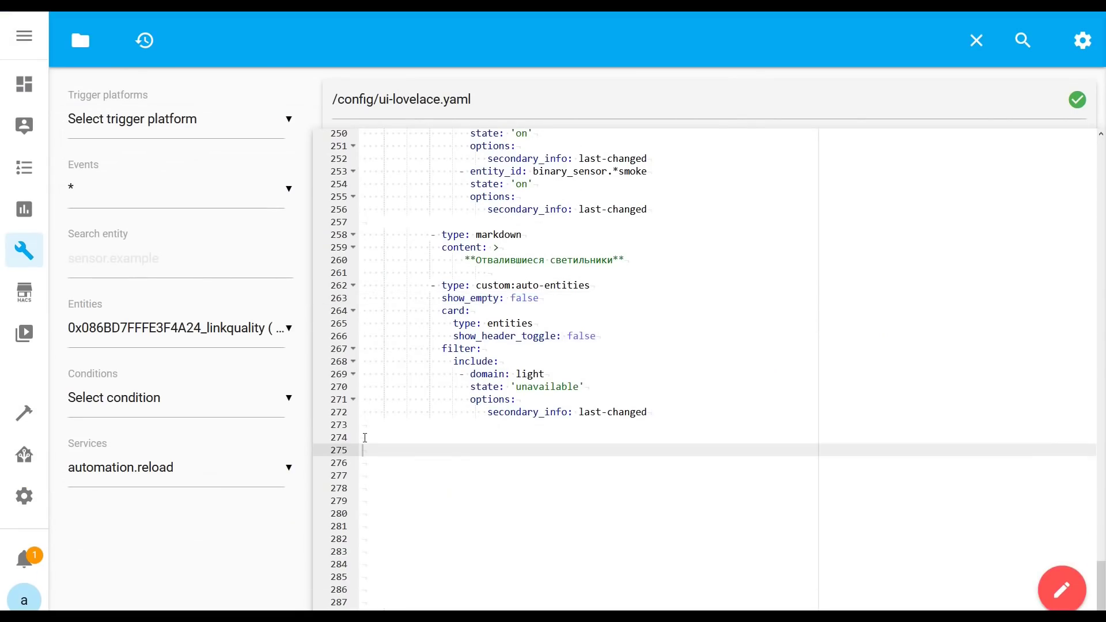
left_click(366, 438)
key("ctrl+v")
scroll(565, 360, "up", 3)
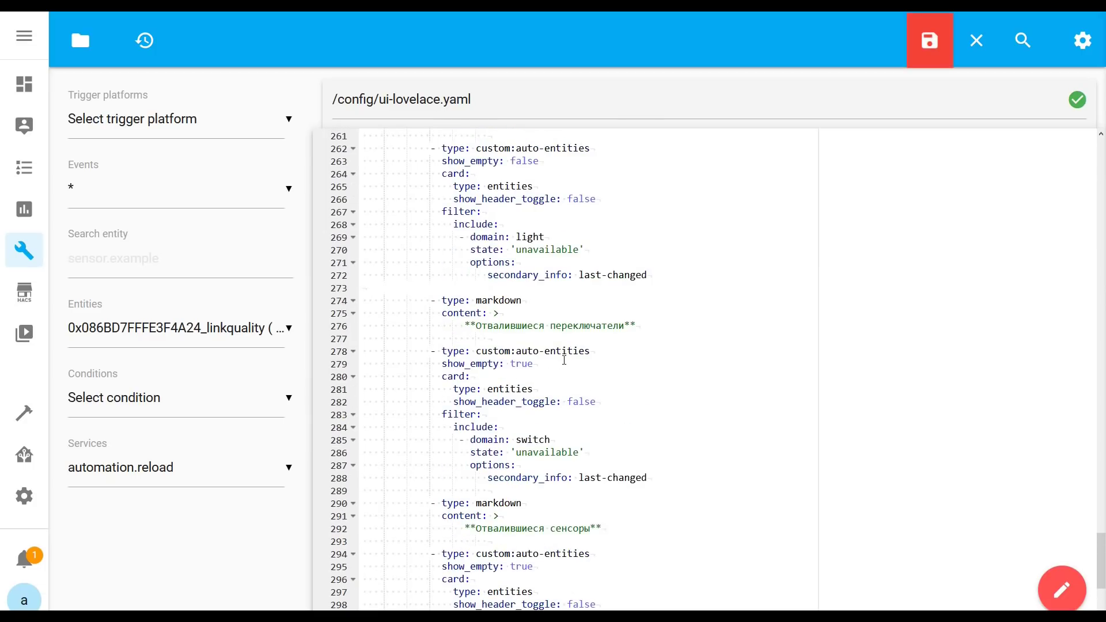
Step: Check the headings and the switch, sensor and binary_sensor domains of the pasted Отвалившиеся переключатели and Отвалившиеся сенсоры cards, and save ui-lovelace.yaml
left_click_drag(479, 326, 629, 327)
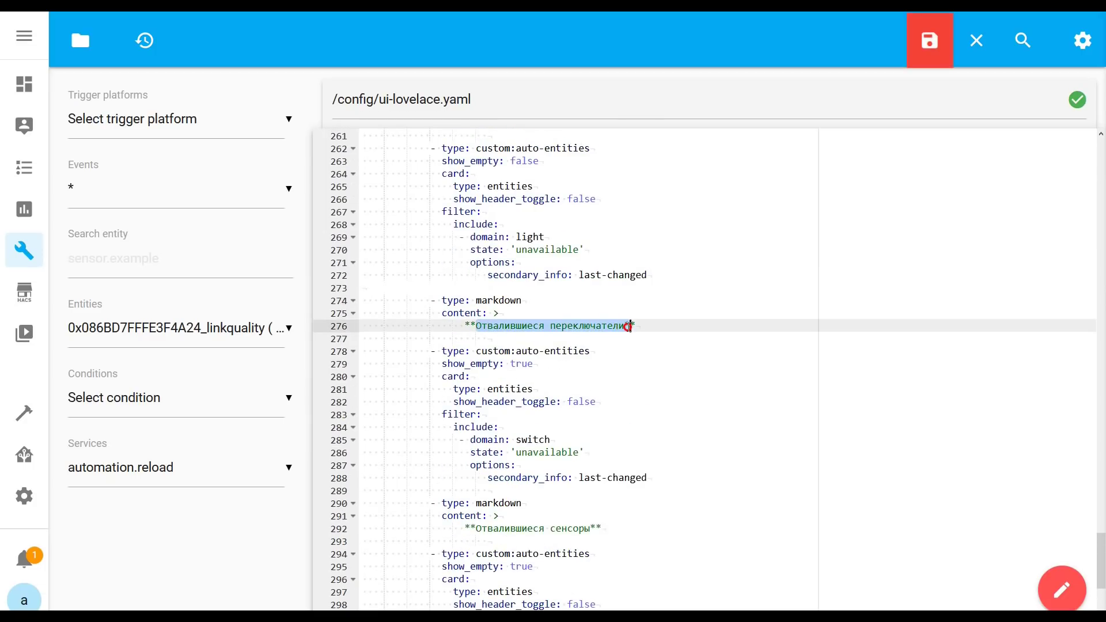
left_click_drag(517, 440, 551, 440)
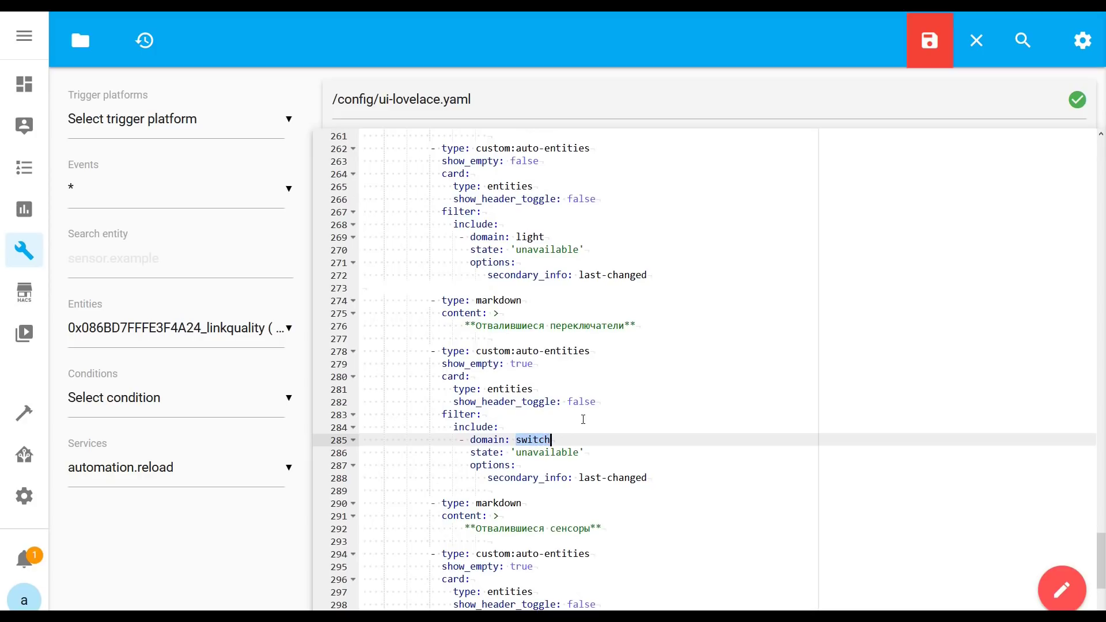
scroll(531, 339, "down", 3)
left_click_drag(476, 373, 593, 373)
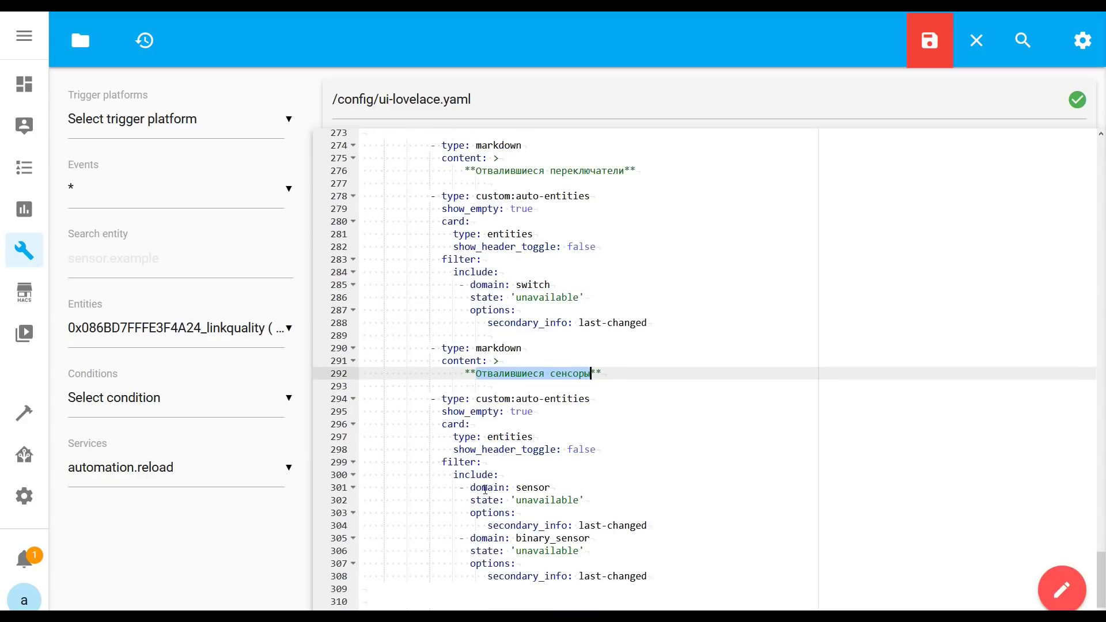
left_click_drag(517, 487, 546, 487)
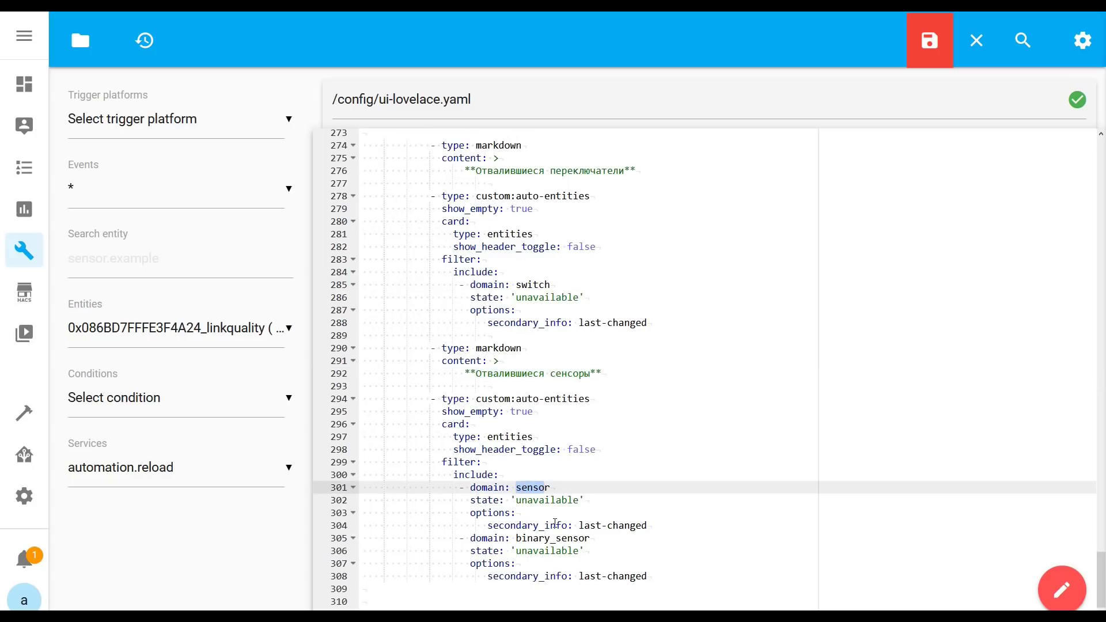
left_click_drag(514, 538, 590, 539)
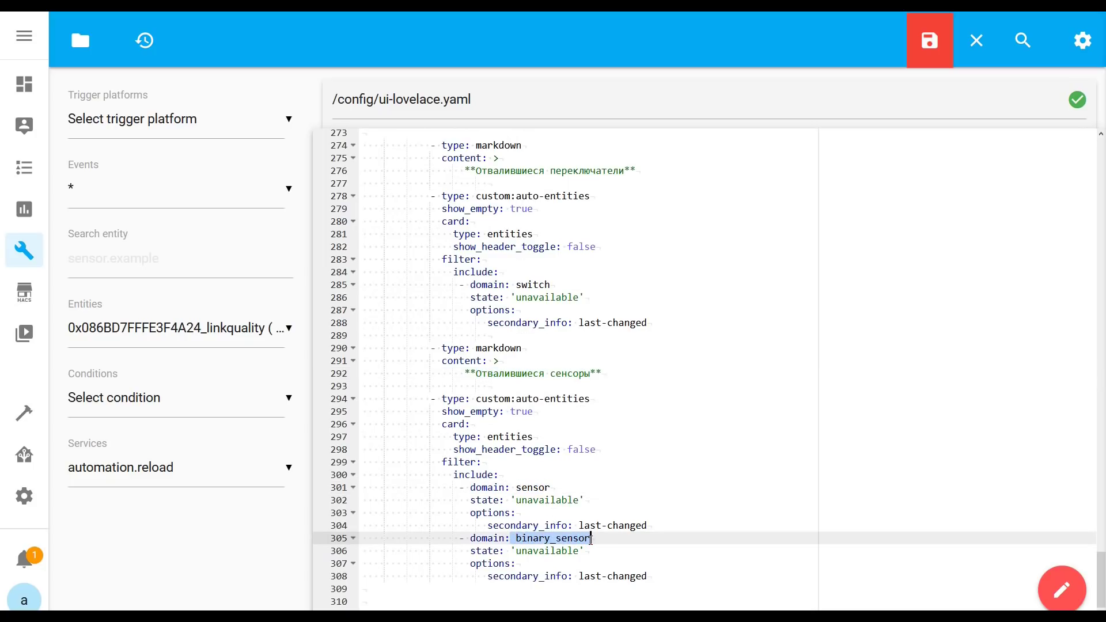
left_click(930, 60)
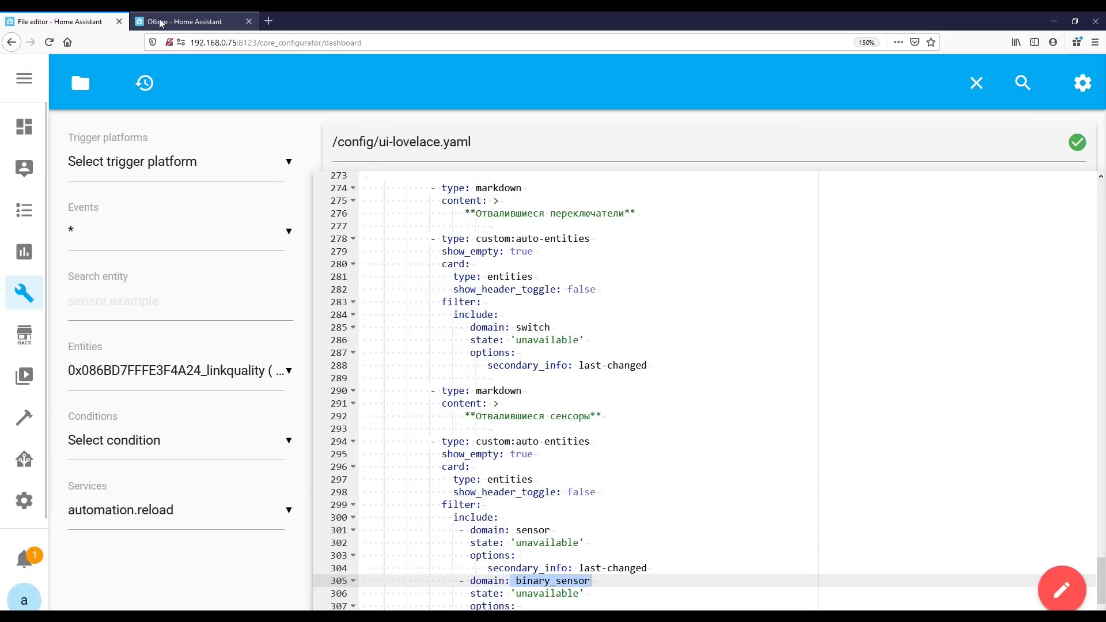
Step: Refresh the Обзор dashboard to load the Отвалившиеся переключатели and Отвалившиеся сенсоры sections
left_click(219, 13)
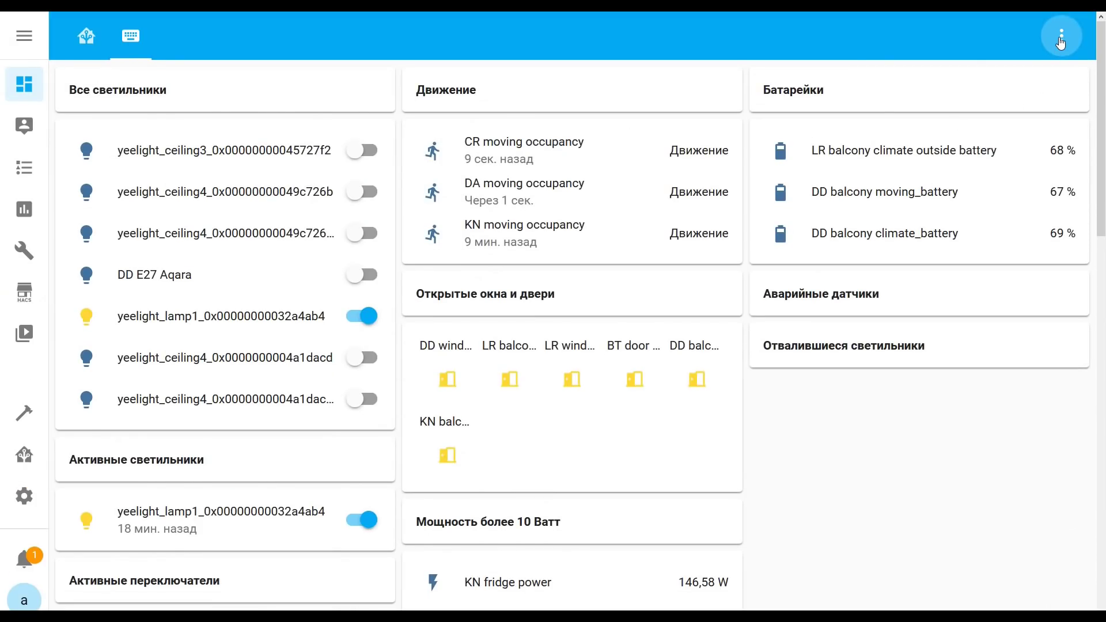
left_click(1058, 47)
left_click(973, 88)
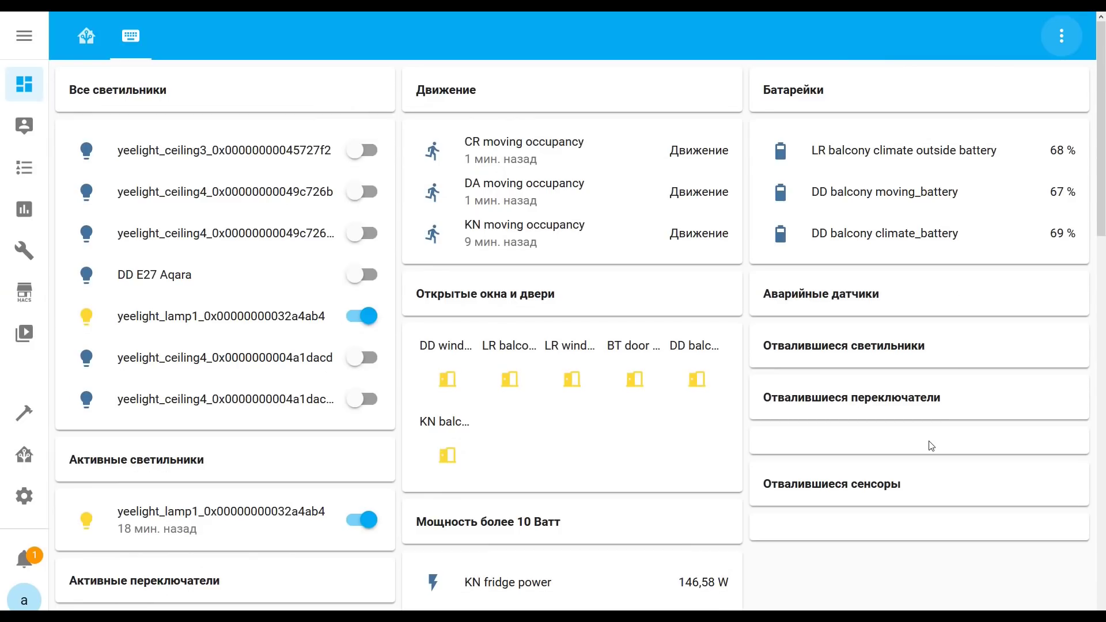
Step: In ui-lovelace.yaml, set show_empty to false for the Отвалившиеся сенсоры and Отвалившиеся переключатели auto-entities cards, and save the file
mouse_move(178, 14)
left_click(47, 15)
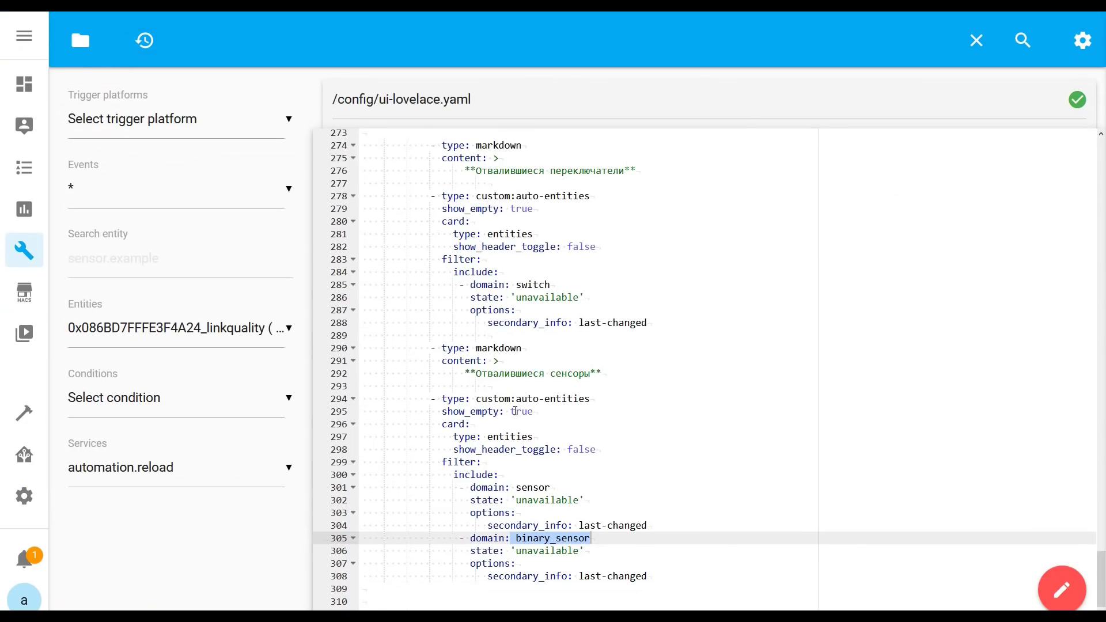
double_click(535, 411)
type("false")
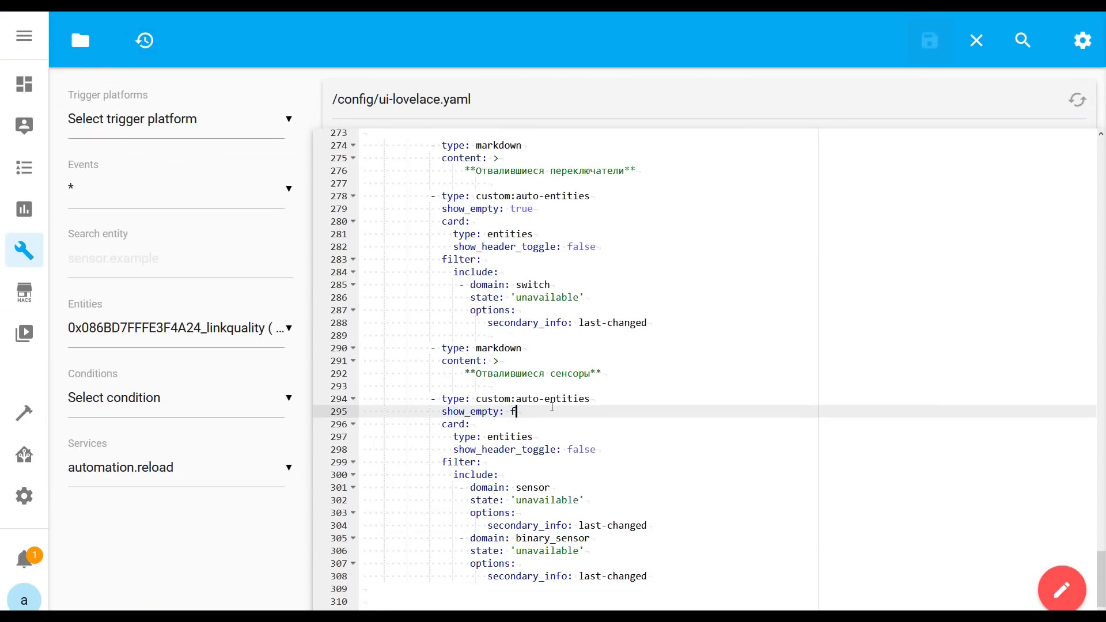
double_click(514, 209)
type("false")
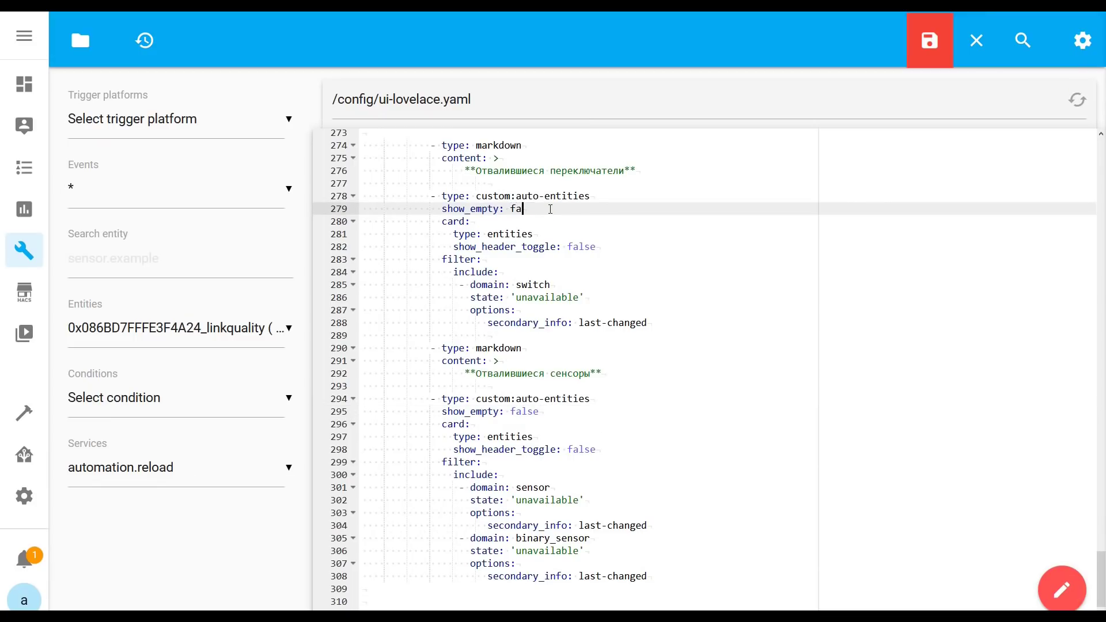
left_click(928, 41)
Step: Refresh the Обзор dashboard to apply the show_empty settings of the unavailable switch and sensor cards
left_click(195, 17)
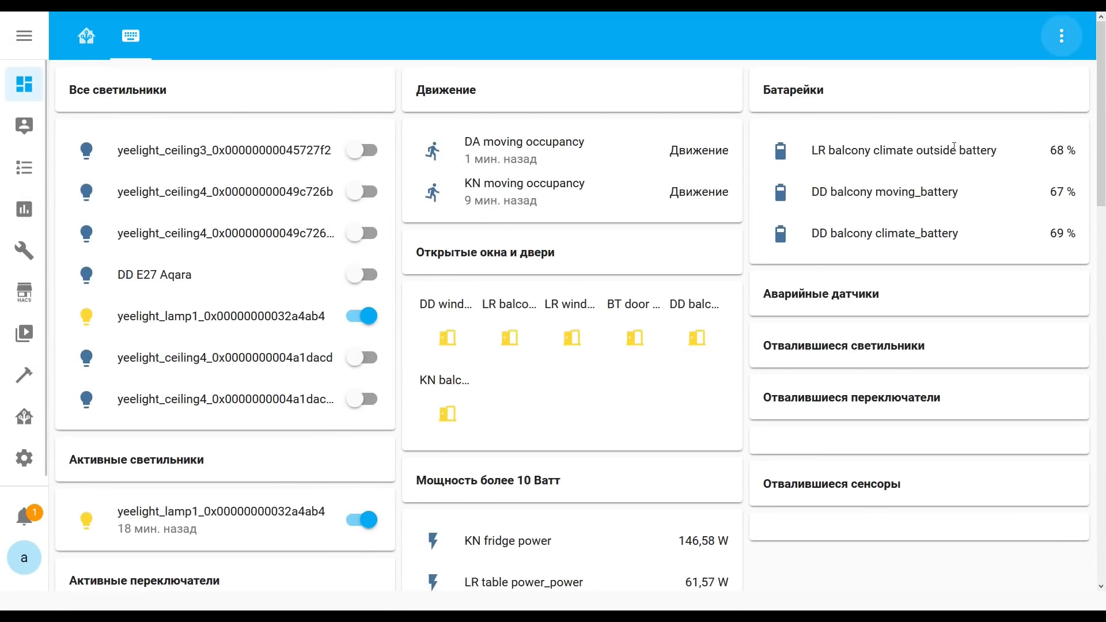
left_click(1062, 35)
left_click(1033, 76)
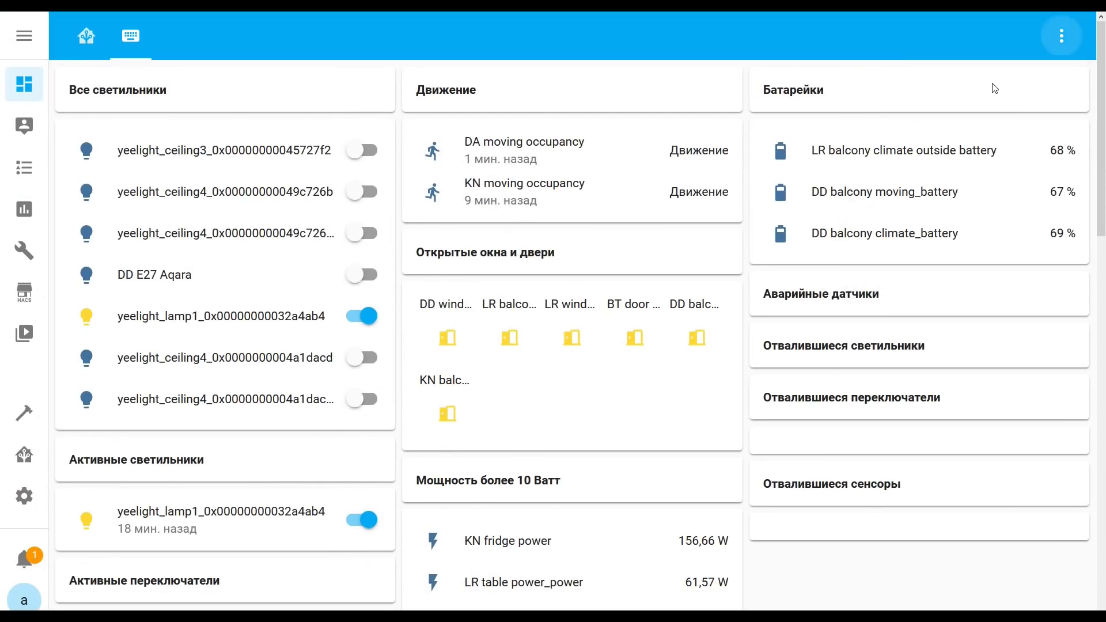